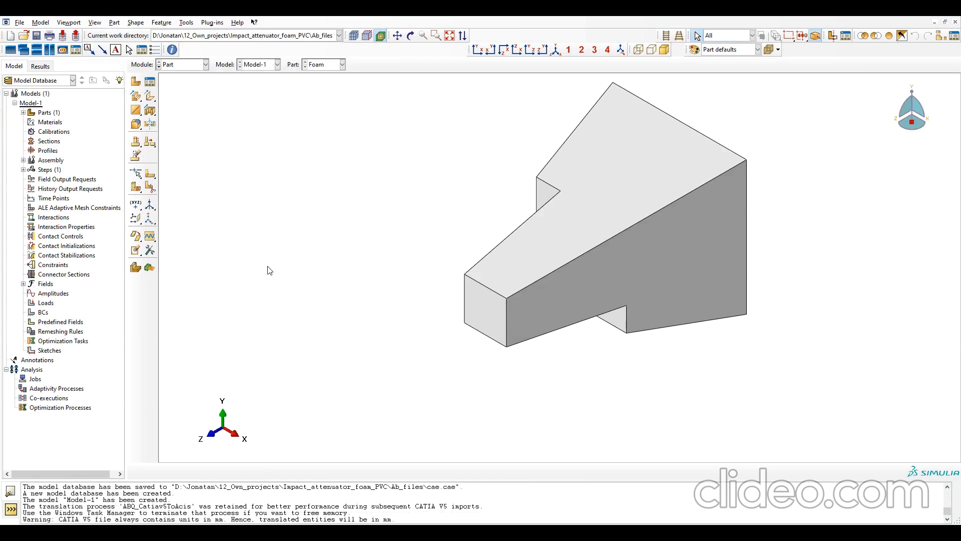
# Add a datum point to the Foam part by entering its coordinates
pyautogui.click(135, 206)
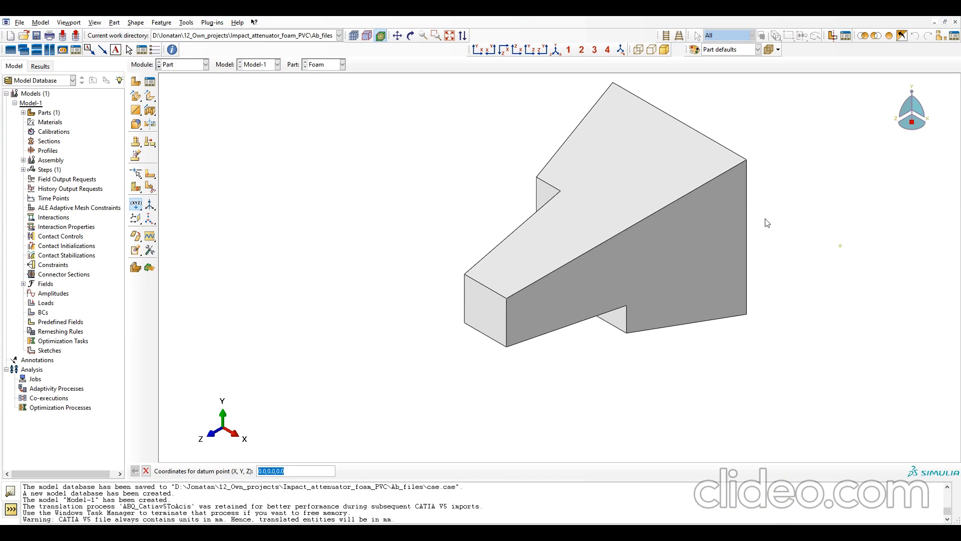
# Create a 3D analytical rigid part named Rigid_wall with an extruded shell base feature
pyautogui.click(136, 82)
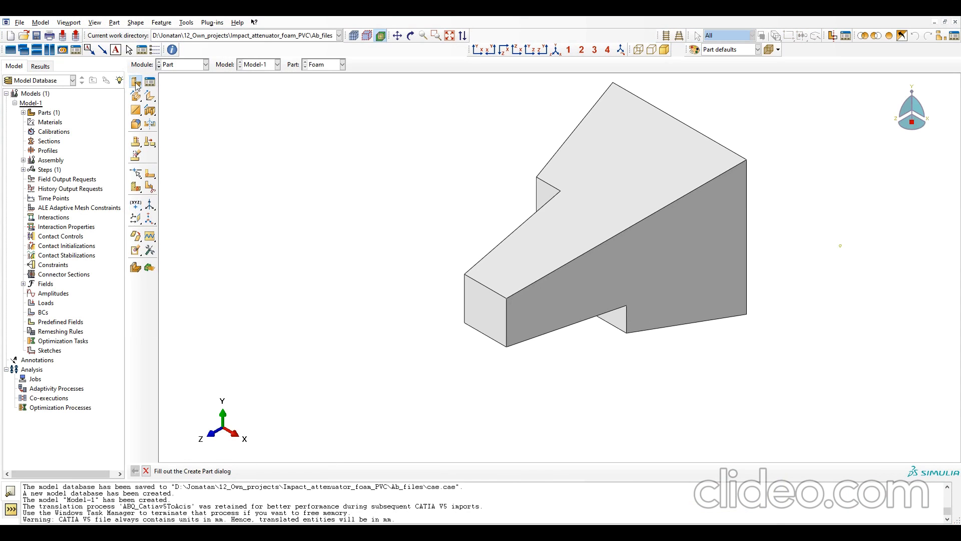
pyautogui.write('Rigid_wall')
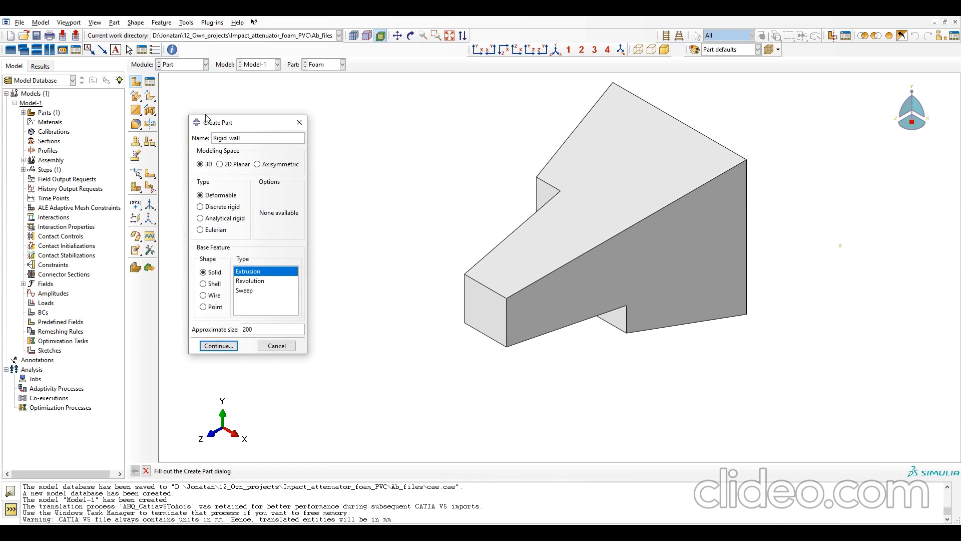
pyautogui.click(226, 219)
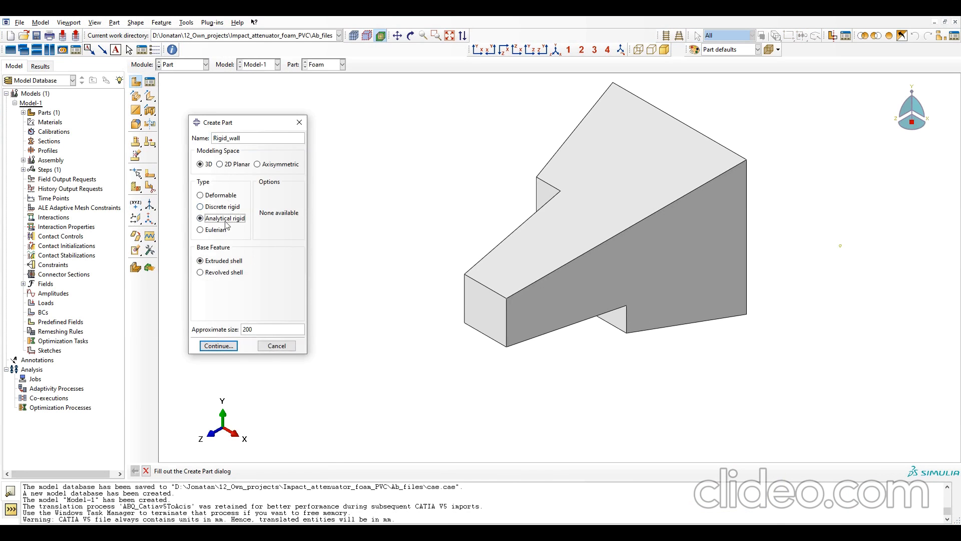
pyautogui.click(220, 347)
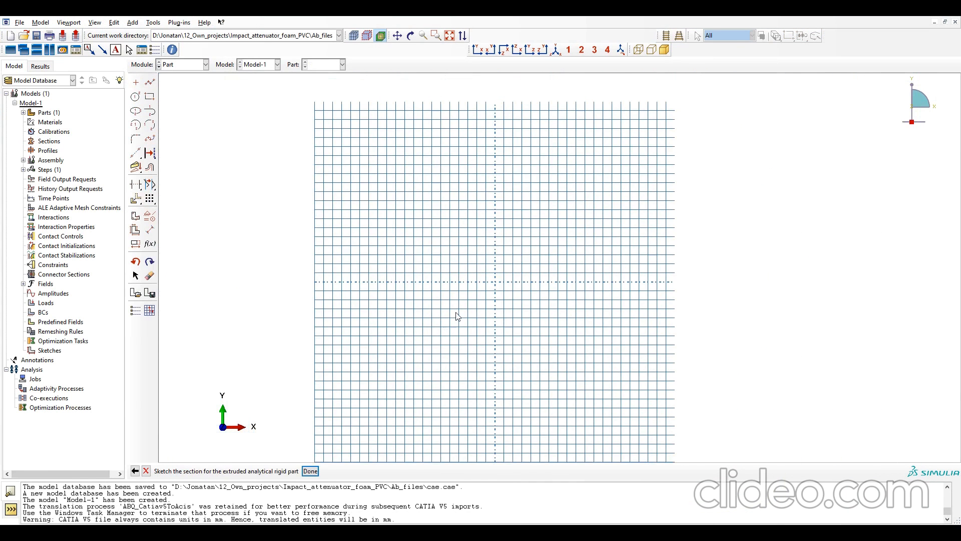
# Sketch a vertical line about 103.75 long, to the left of the sketch's vertical axis
pyautogui.click(150, 82)
pyautogui.click(446, 103)
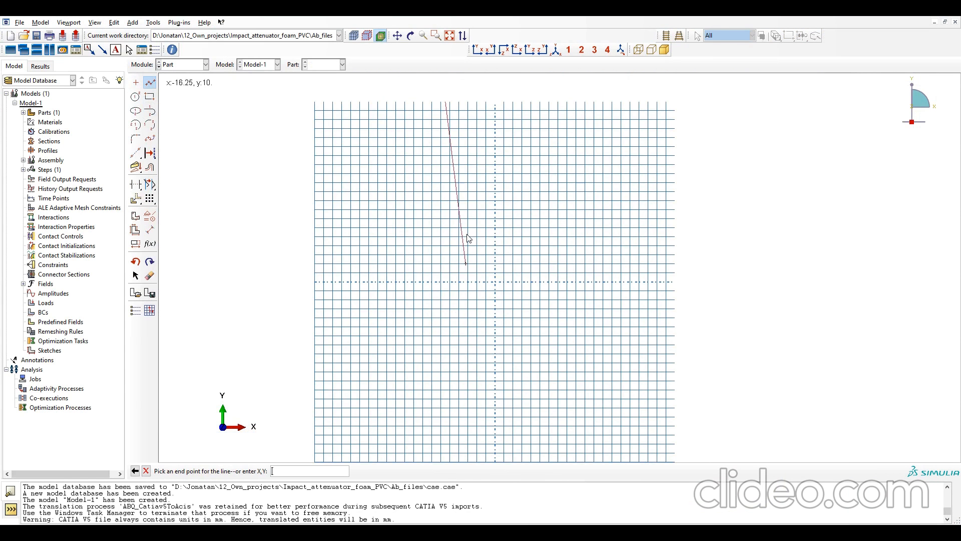
pyautogui.click(446, 288)
pyautogui.middleClick(453, 293)
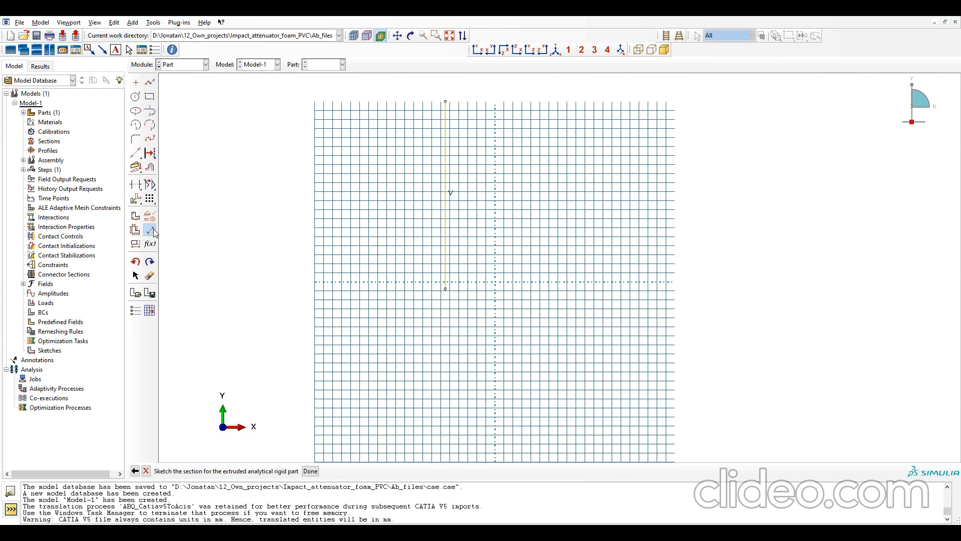
# Dimension the vertical line's length and set it to 150
pyautogui.click(150, 229)
pyautogui.click(445, 195)
pyautogui.click(517, 199)
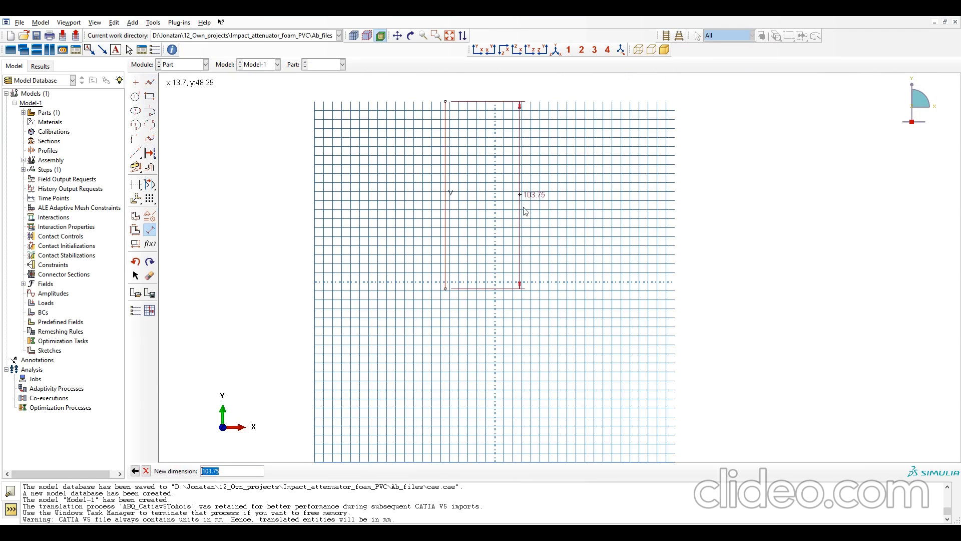
pyautogui.press('BackSpace')
pyautogui.press('Return')
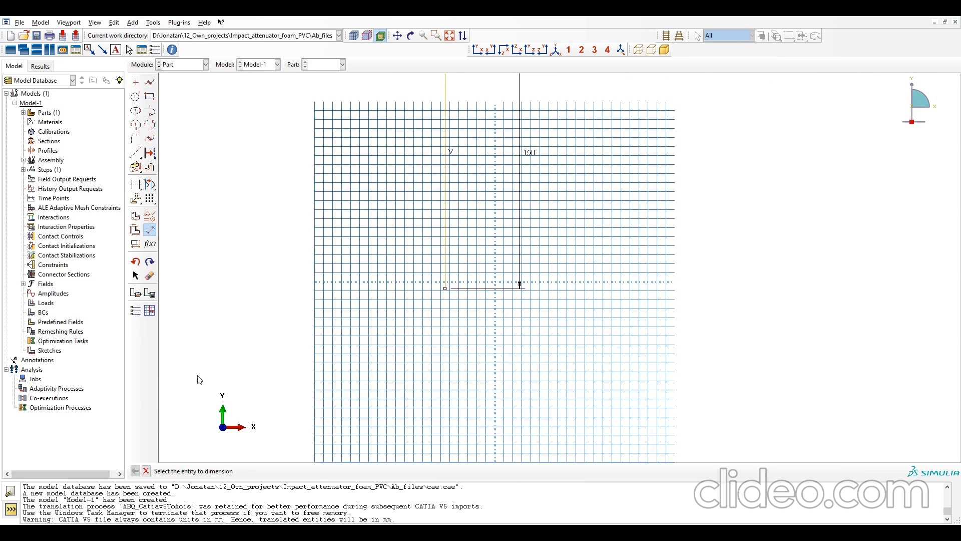
pyautogui.press('Escape')
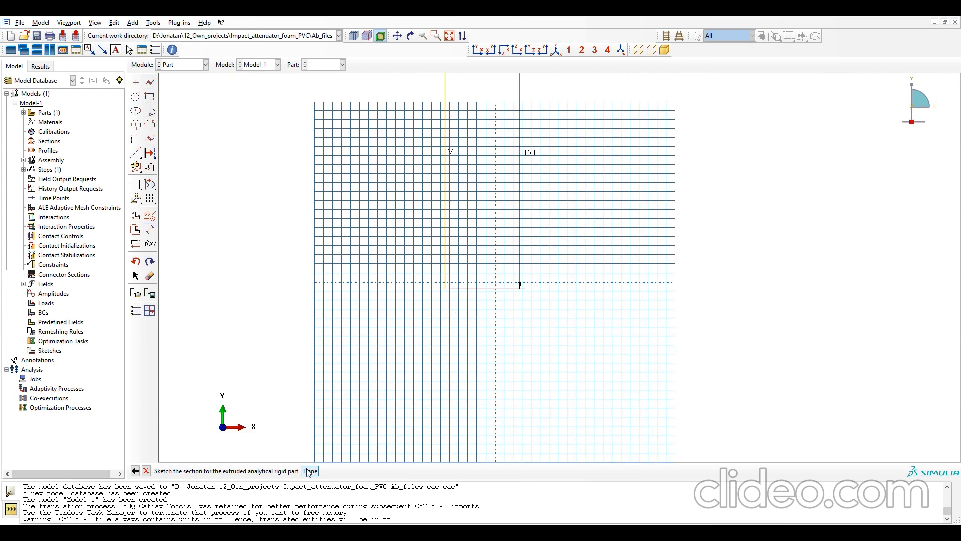
# Finish the wall section sketch and extrude it to a depth of 150
pyautogui.click(309, 472)
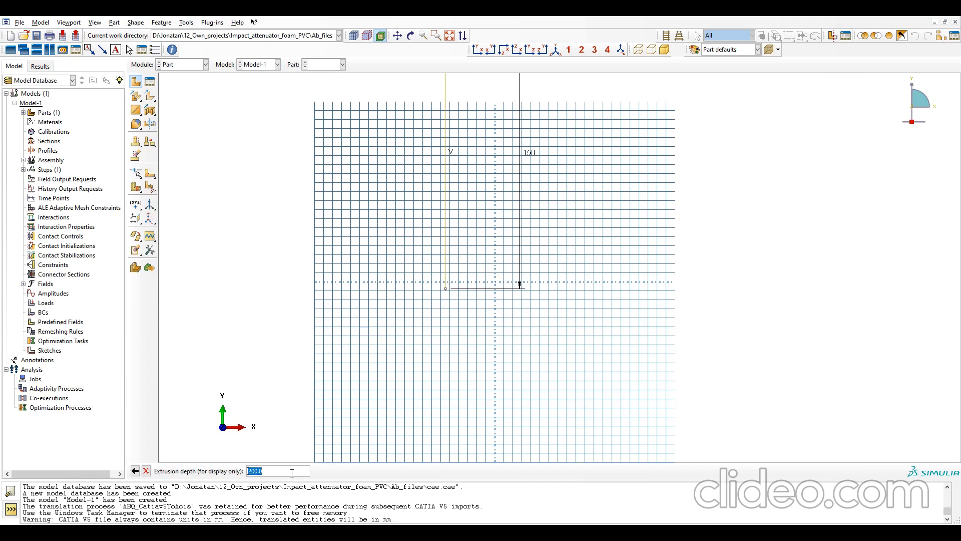
pyautogui.write('150')
pyautogui.press('Return')
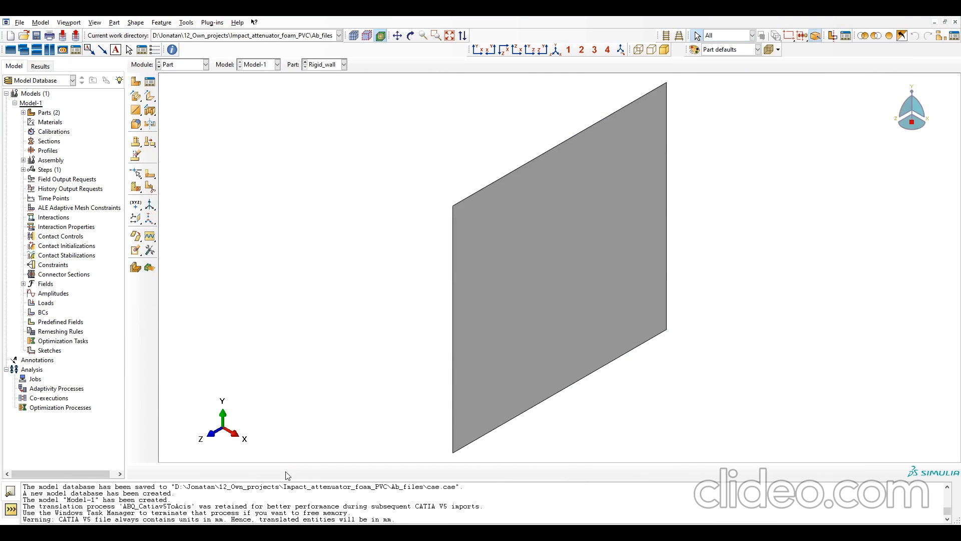
# Create a reference point at the midpoint of the rigid wall's bottom edge
pyautogui.scroll(3, 318, 317)
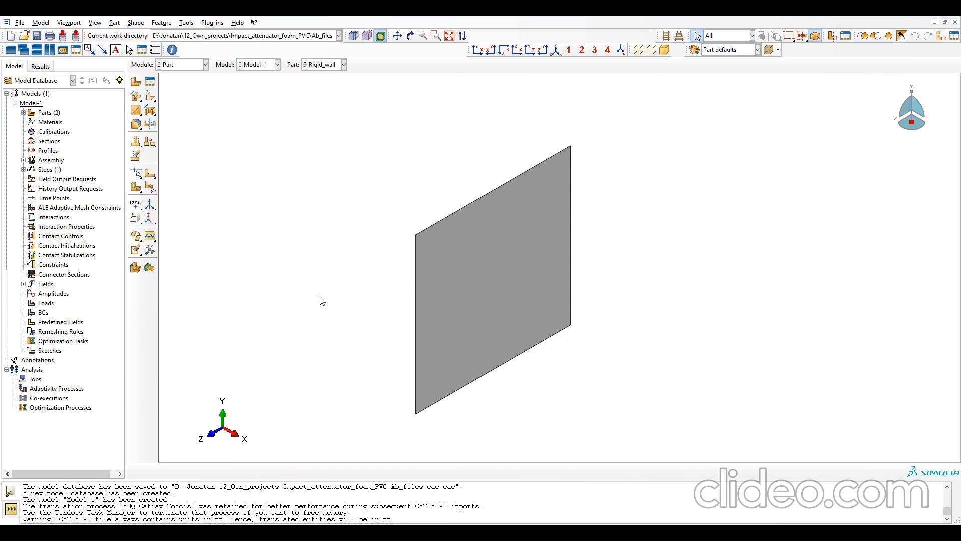
pyautogui.click(186, 22)
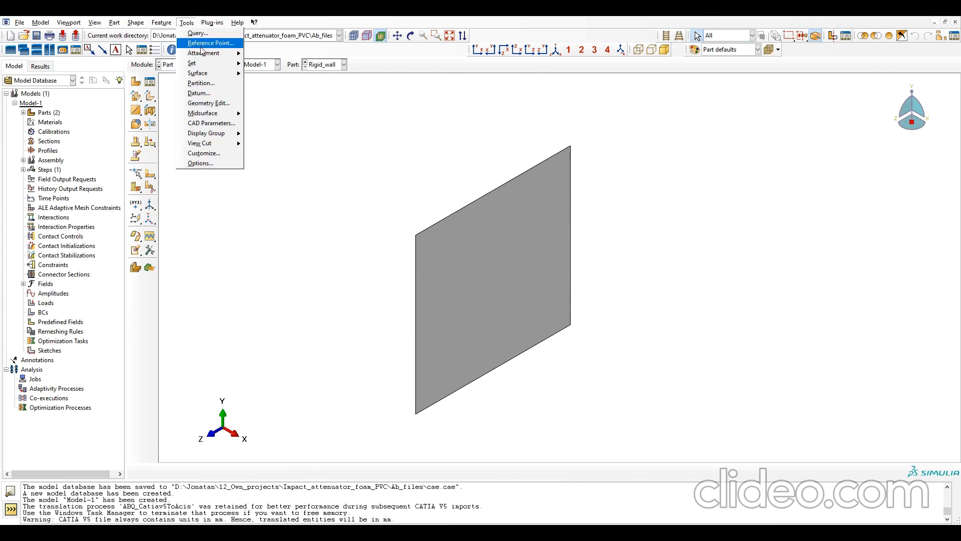
pyautogui.click(202, 43)
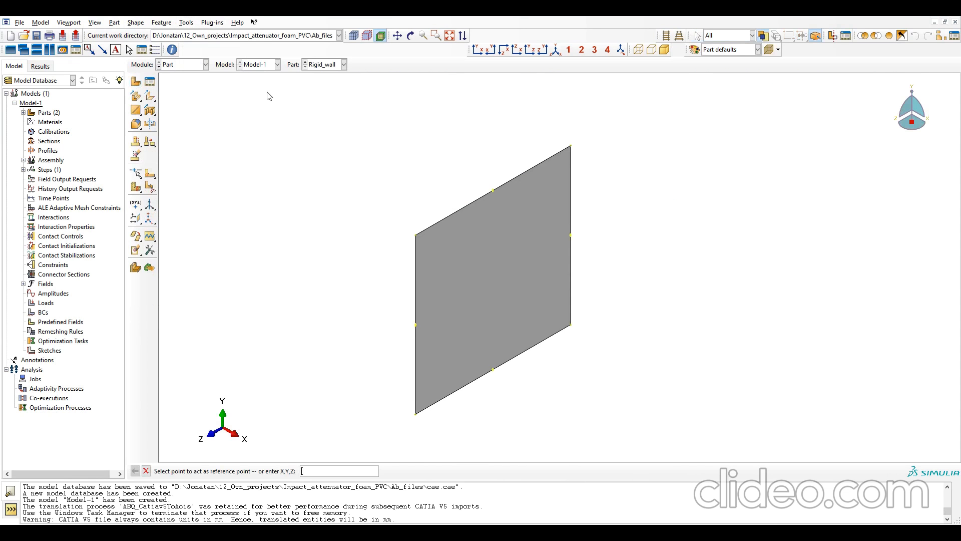
pyautogui.click(493, 369)
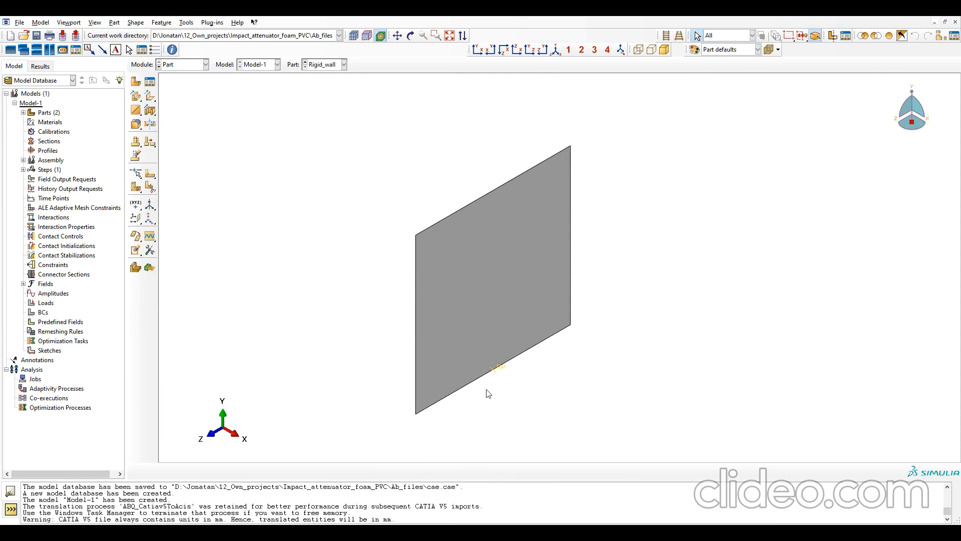
# Switch to the Property module and start a new material named Foam_material
pyautogui.click(169, 65)
pyautogui.click(180, 86)
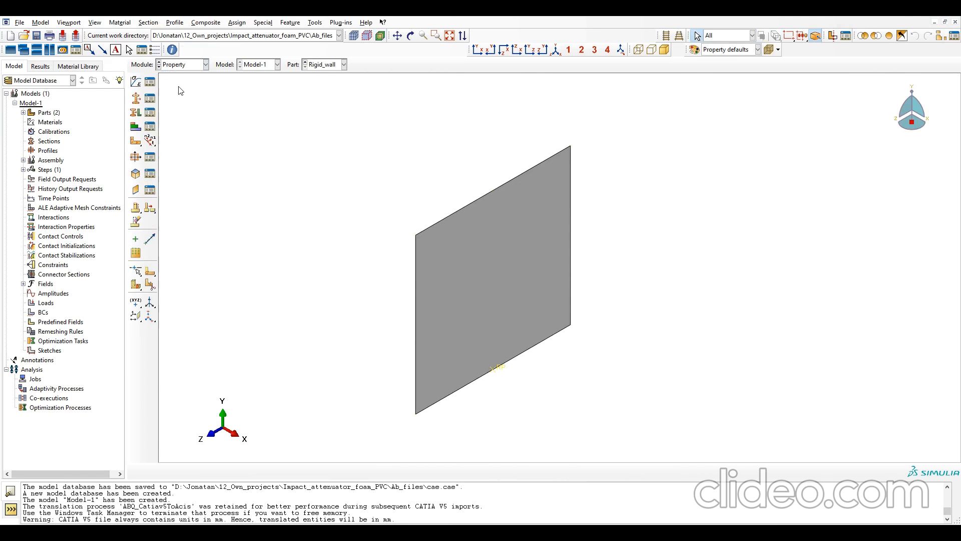
pyautogui.click(136, 82)
pyautogui.write('Foam')
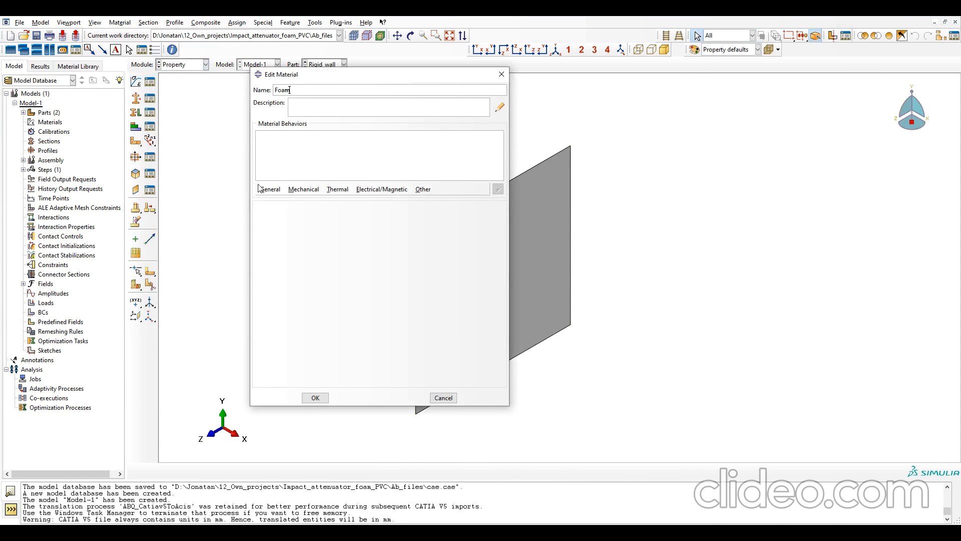
pyautogui.write('_material')
# Add a uniform mass density of 89e-12 to Foam_material
pyautogui.click(266, 189)
pyautogui.click(281, 202)
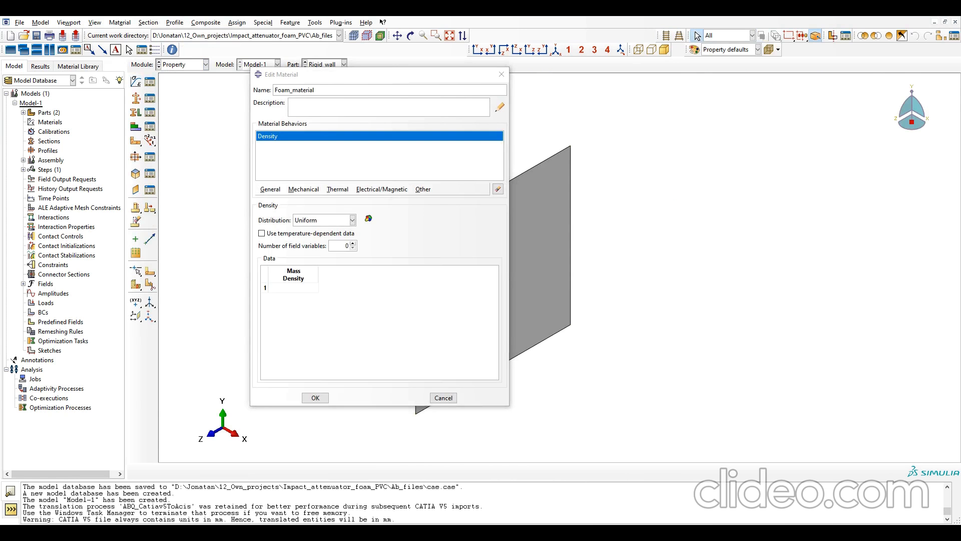
pyautogui.hotkey('alt', 'Tab')
pyautogui.hotkey('alt', 'Tab')
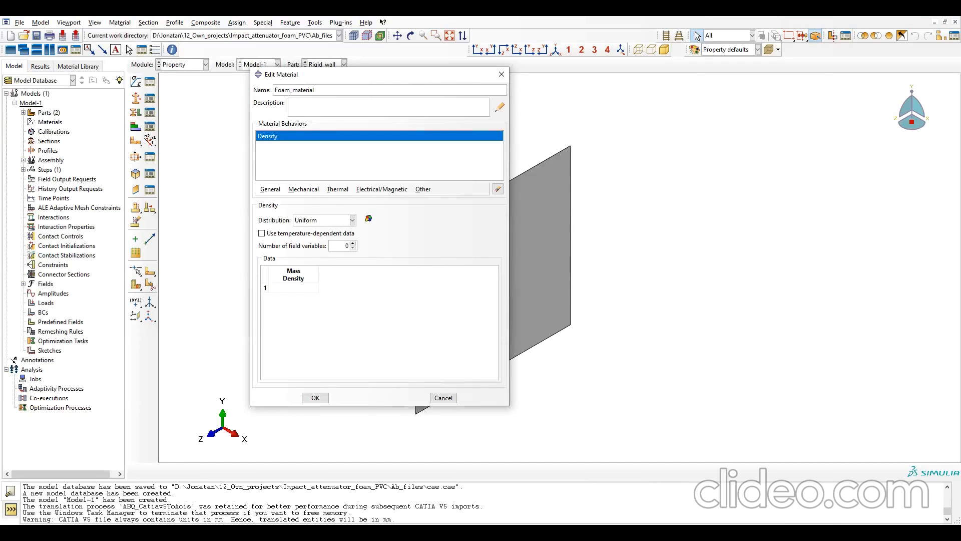
pyautogui.hotkey('alt', 'Tab')
pyautogui.click(505, 227)
pyautogui.click(288, 289)
pyautogui.write('89e-12')
pyautogui.press('Return')
# Add isotropic elastic behavior to Foam_material with a Young's modulus of 38 and a Poisson's ratio of 0.35
pyautogui.click(304, 189)
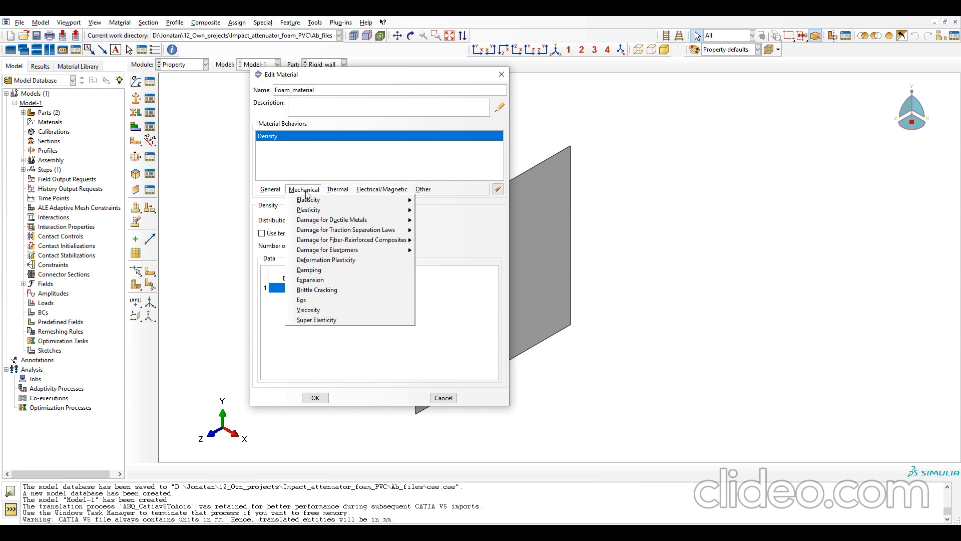
pyautogui.moveTo(321, 200)
pyautogui.click(443, 201)
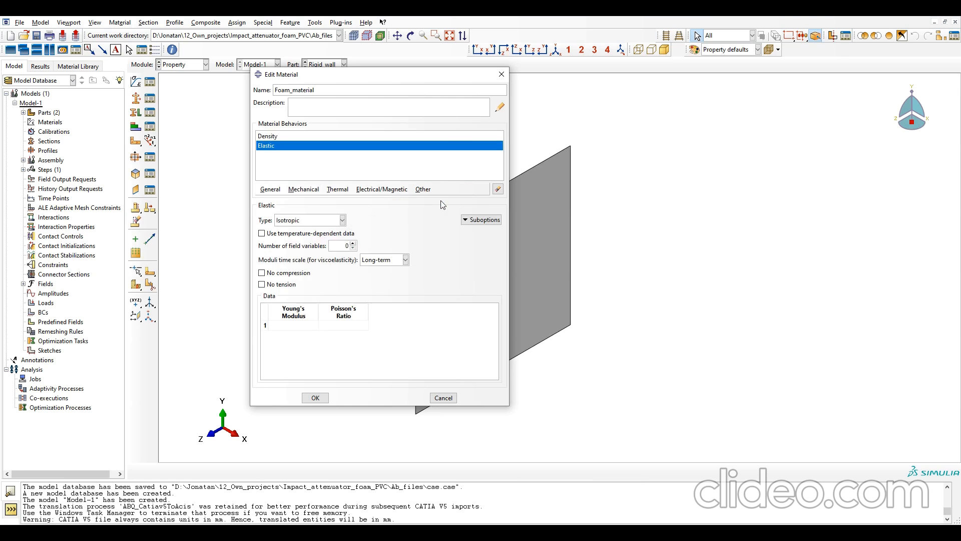
pyautogui.click(300, 325)
pyautogui.write('38')
pyautogui.click(355, 324)
pyautogui.press('Return')
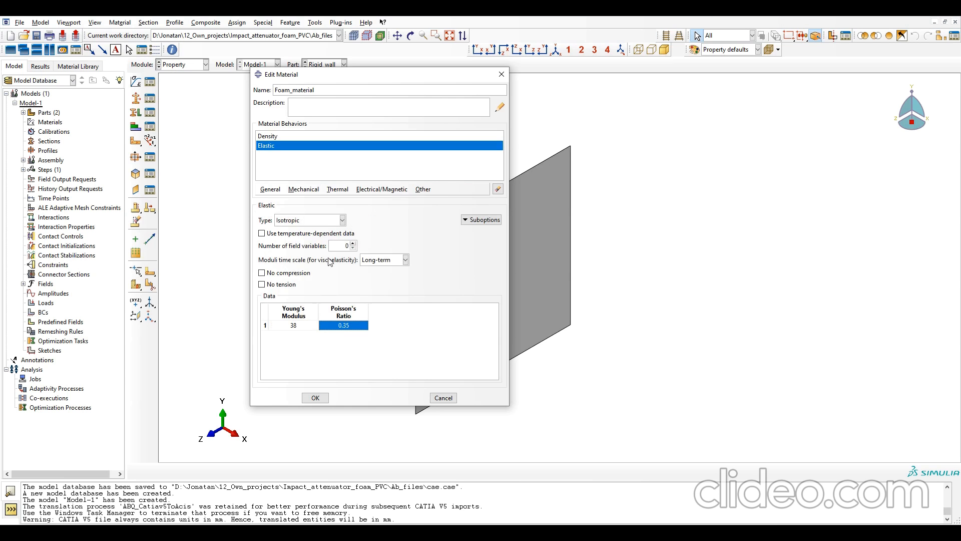
# Add plastic behavior with isotropic hardening to Foam_material
pyautogui.click(304, 190)
pyautogui.moveTo(336, 210)
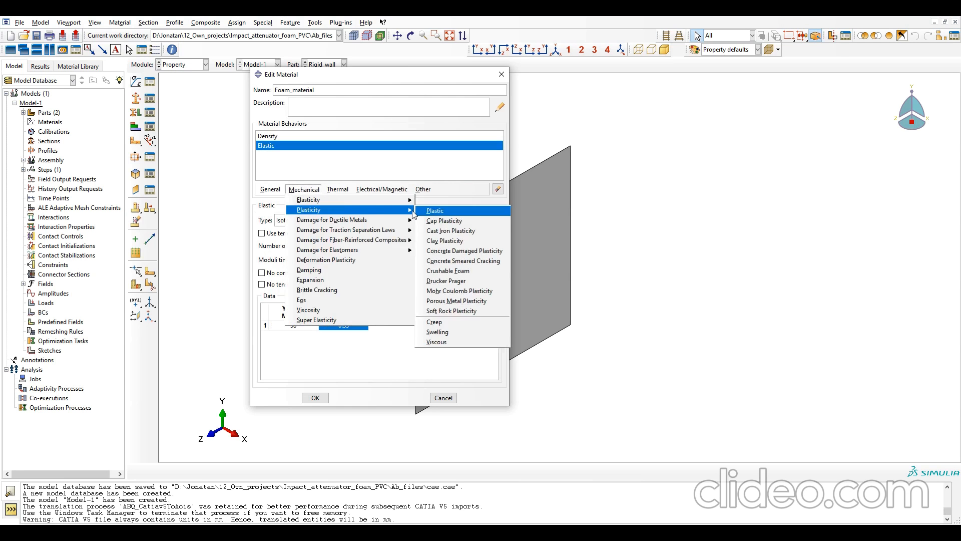
pyautogui.click(430, 210)
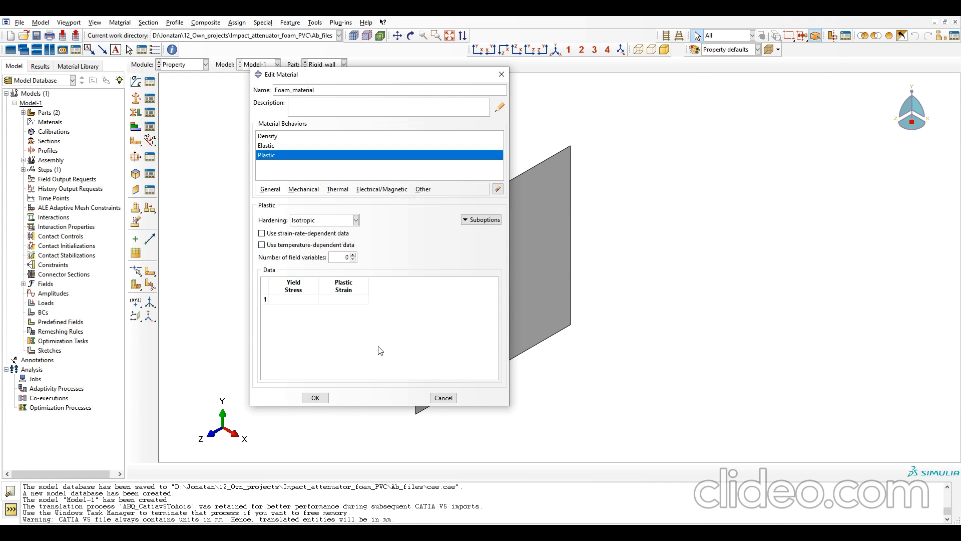
# Copy the plastic stress and strain values in C14:D18 of the Excel sheet into Foam_material's yield stress and plastic strain table, and save the material
pyautogui.hotkey('alt', 'Tab')
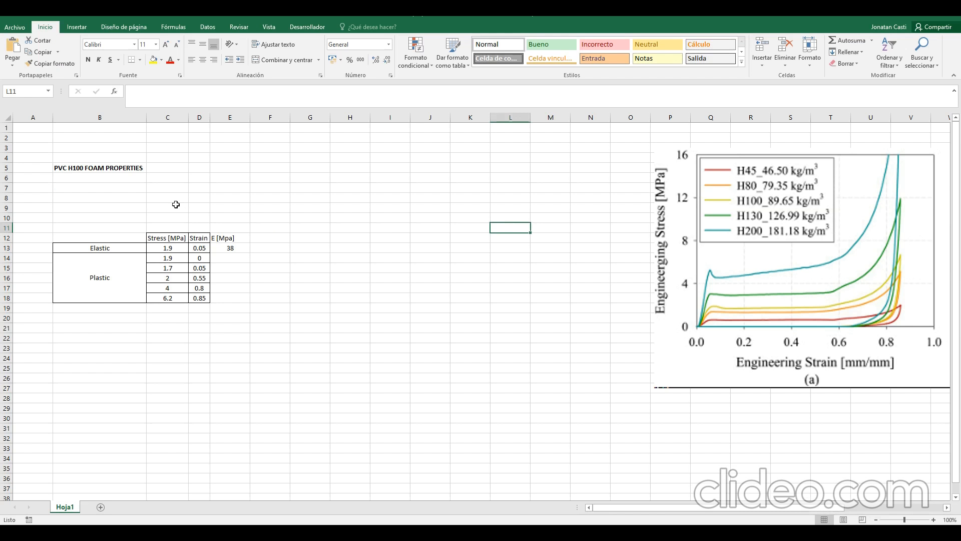
pyautogui.moveTo(184, 258); pyautogui.dragTo(201, 297)
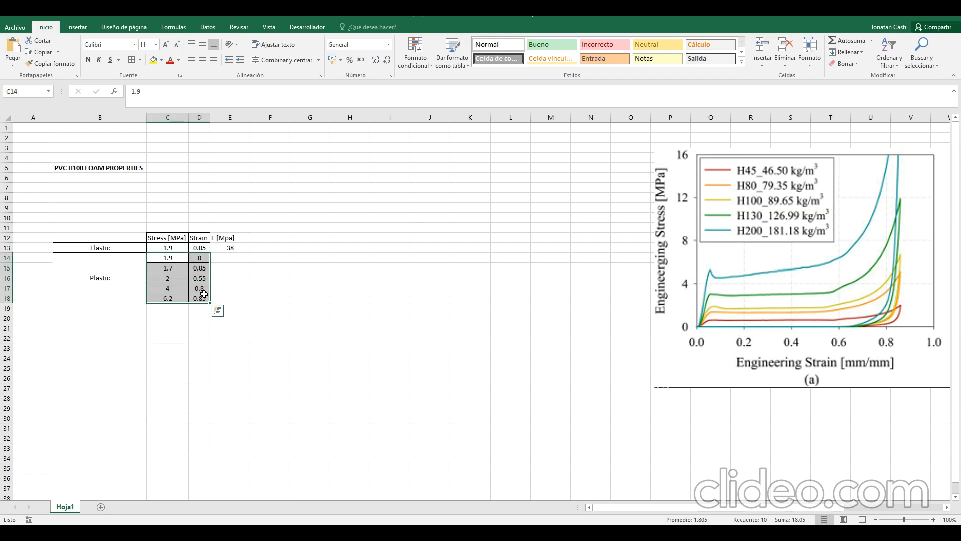
pyautogui.hotkey('ctrl', 'c')
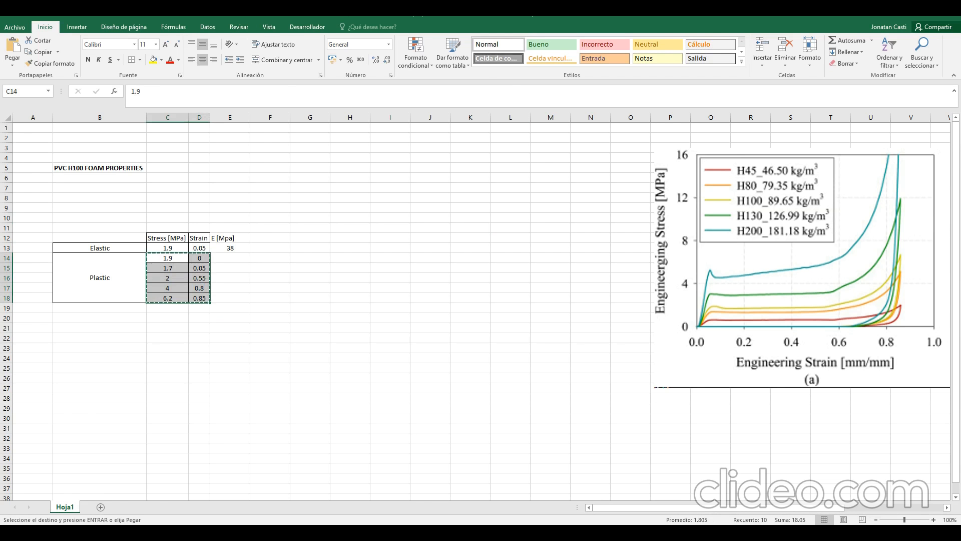
pyautogui.hotkey('alt', 'Tab')
pyautogui.click(301, 299)
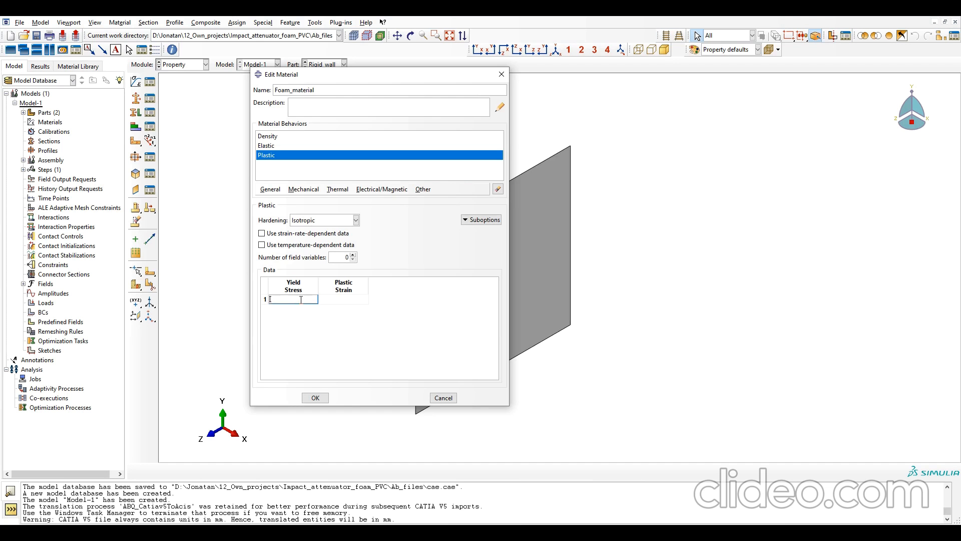
pyautogui.hotkey('ctrl', 'v')
pyautogui.click(323, 399)
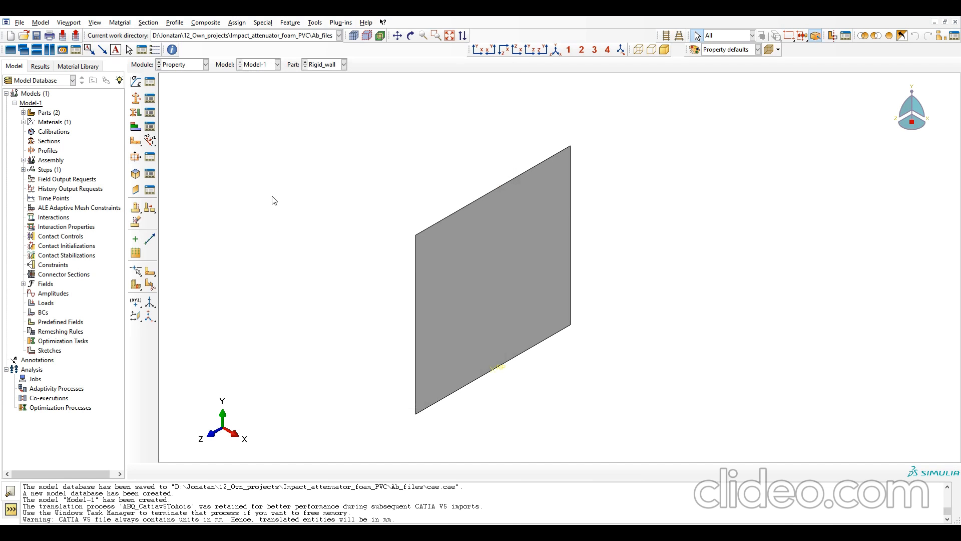
# Create a solid homogeneous section that uses Foam_material
pyautogui.click(135, 98)
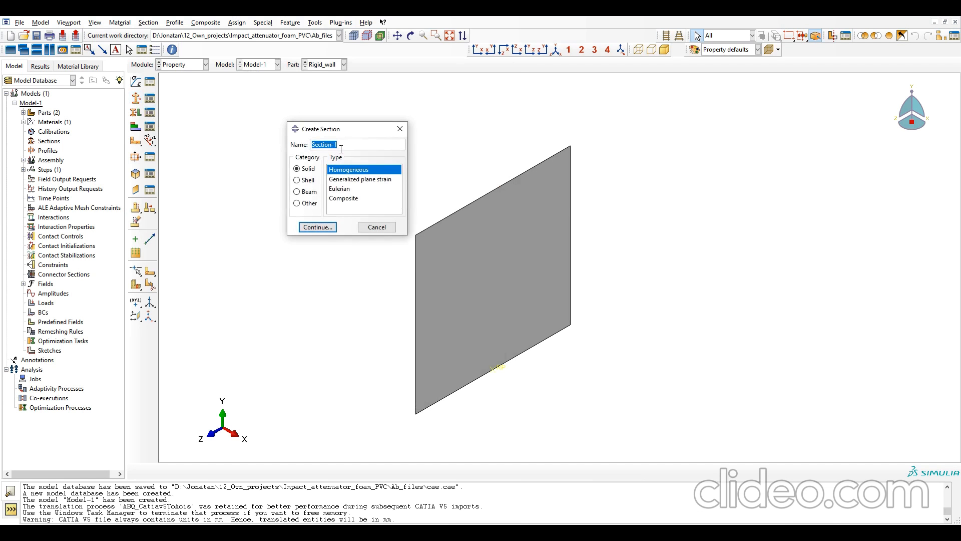
pyautogui.click(317, 227)
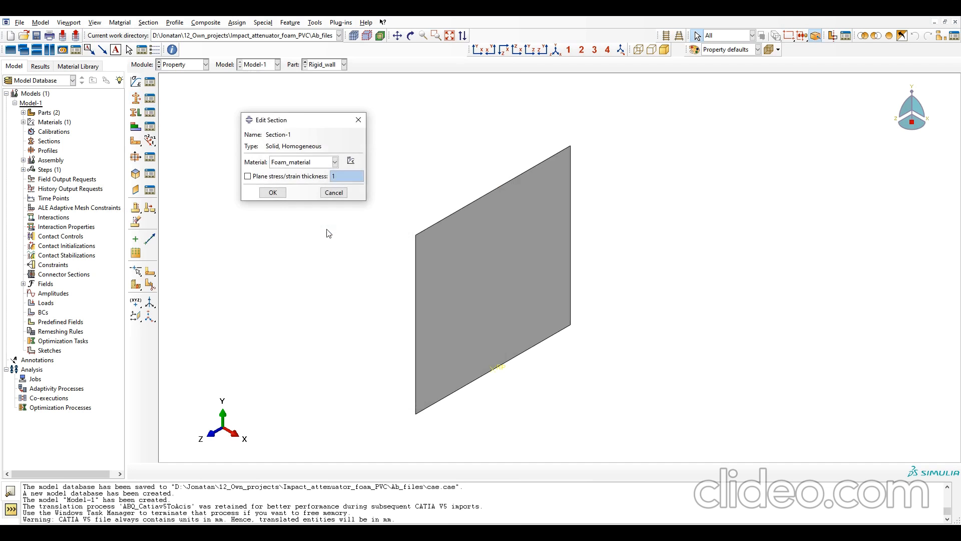
pyautogui.click(273, 193)
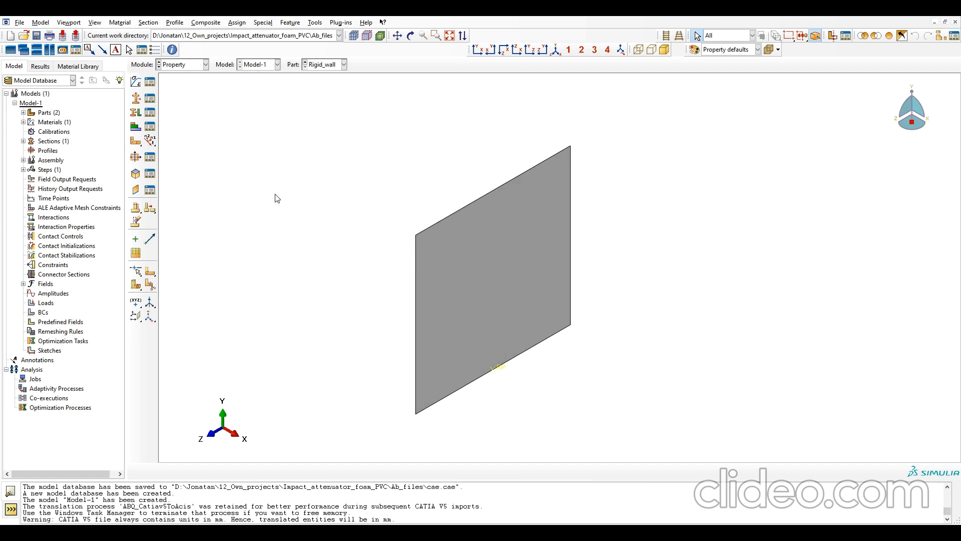
# Assign Section-1 to the entire Foam part without creating a set
pyautogui.click(344, 64)
pyautogui.click(317, 75)
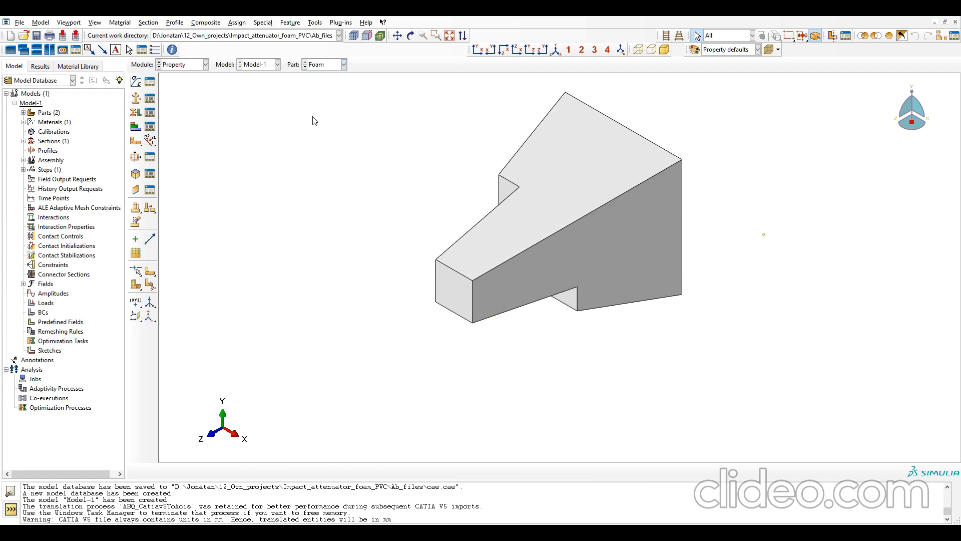
pyautogui.click(143, 113)
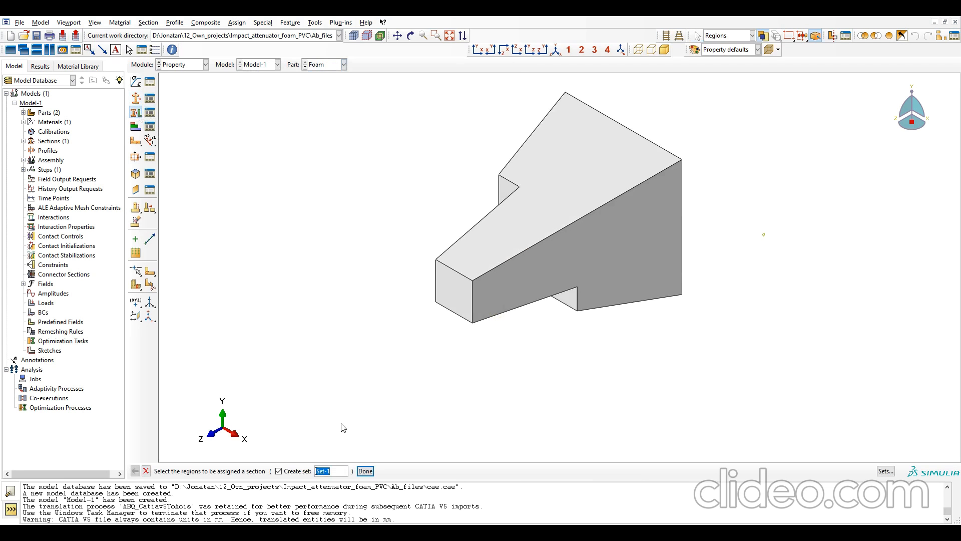
pyautogui.click(287, 473)
pyautogui.click(550, 285)
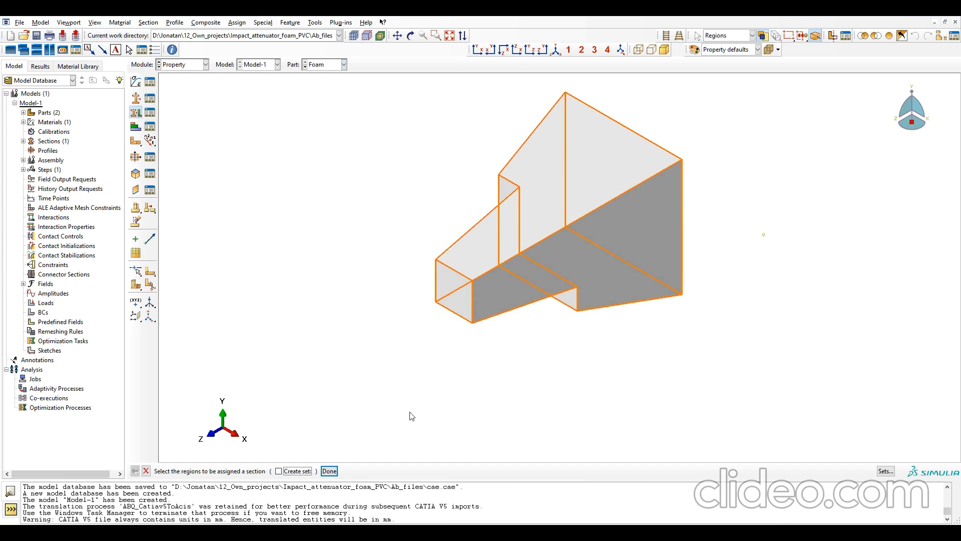
pyautogui.click(330, 470)
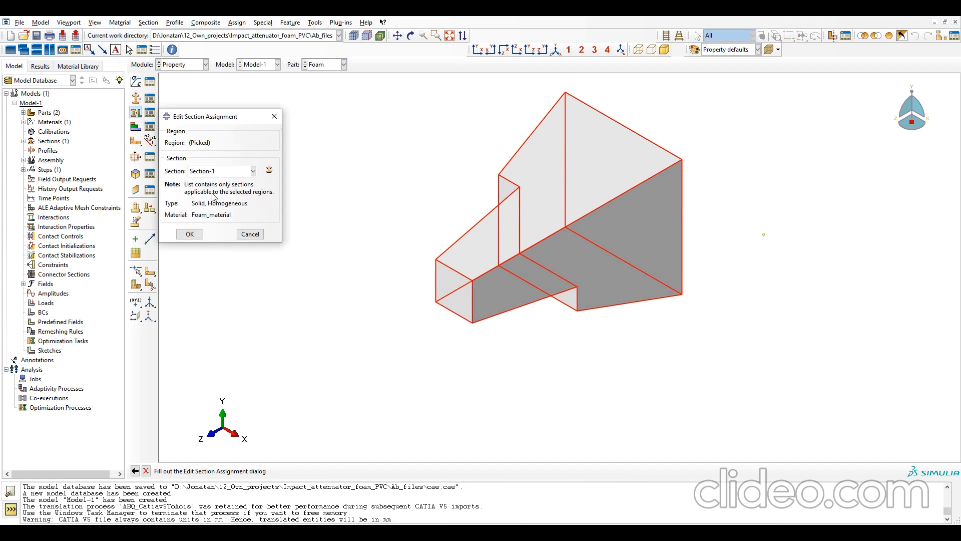
pyautogui.click(191, 234)
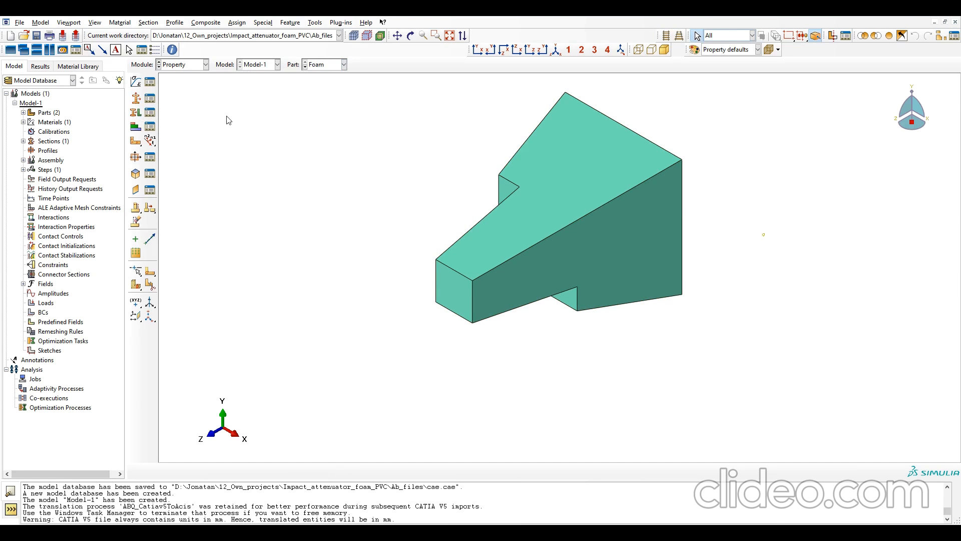
# Create a point mass inertia on the Rigid_wall part's reference point with an isotropic mass of 0.075
pyautogui.click(328, 65)
pyautogui.click(323, 85)
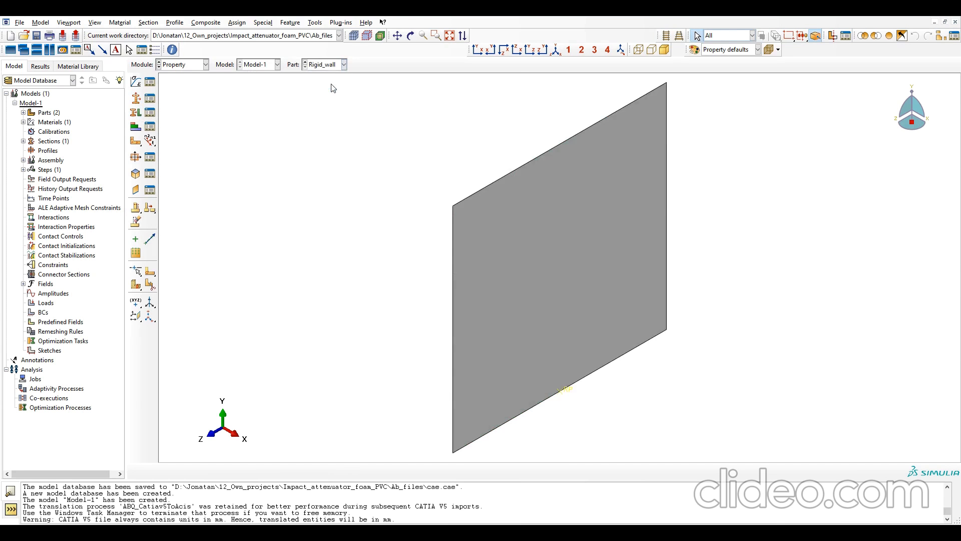
pyautogui.click(263, 22)
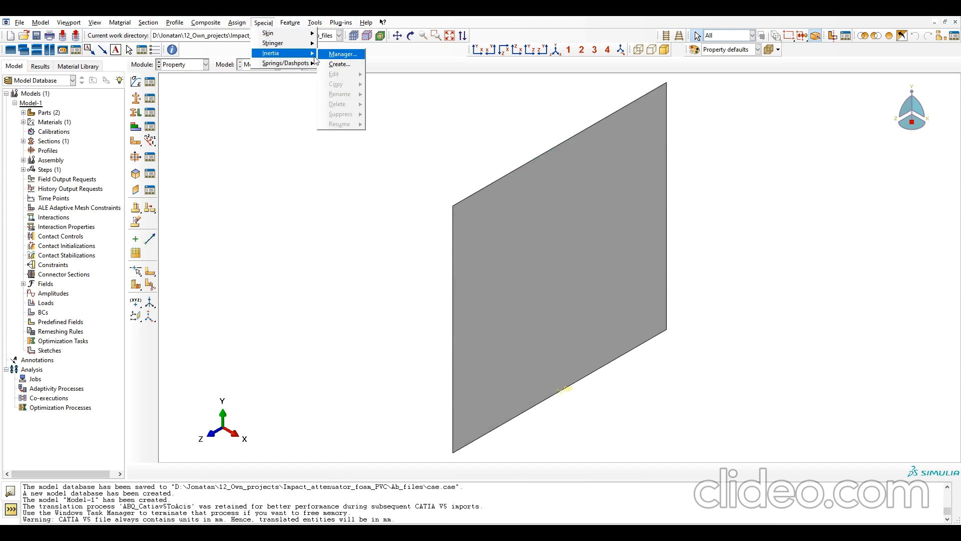
pyautogui.click(342, 55)
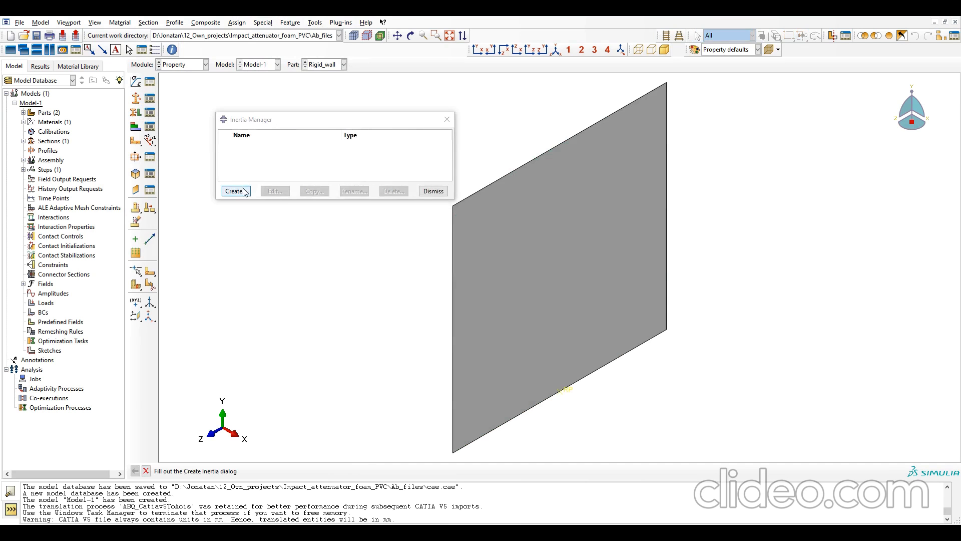
pyautogui.click(244, 191)
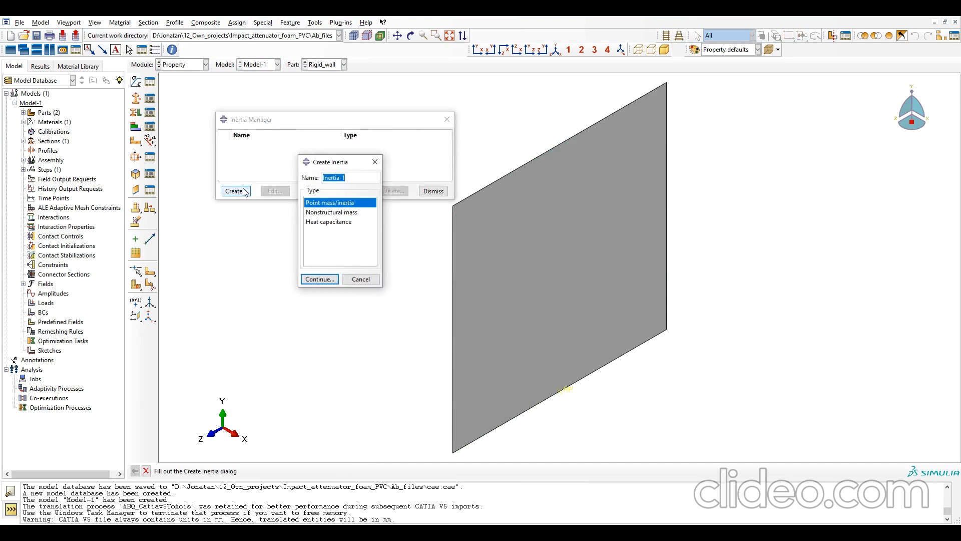
pyautogui.click(333, 278)
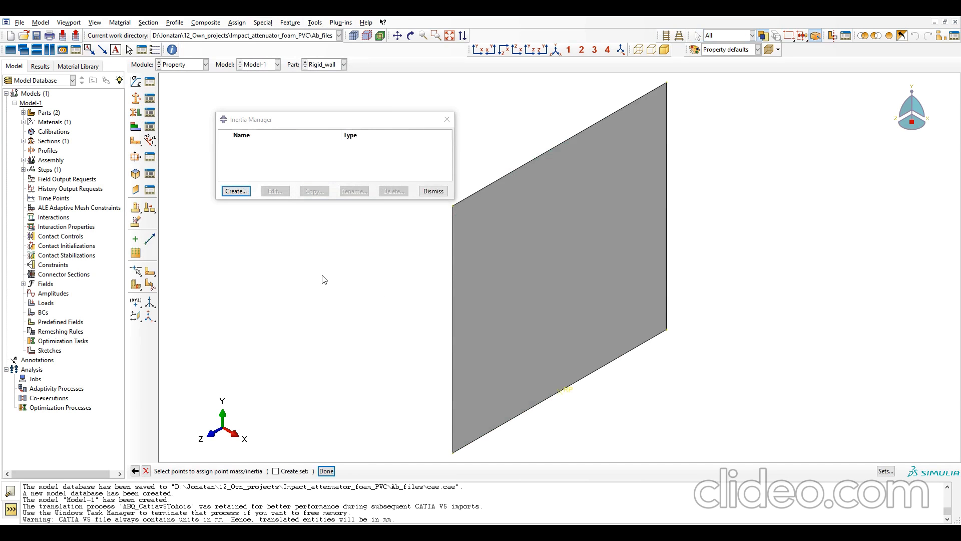
pyautogui.click(560, 391)
pyautogui.click(327, 471)
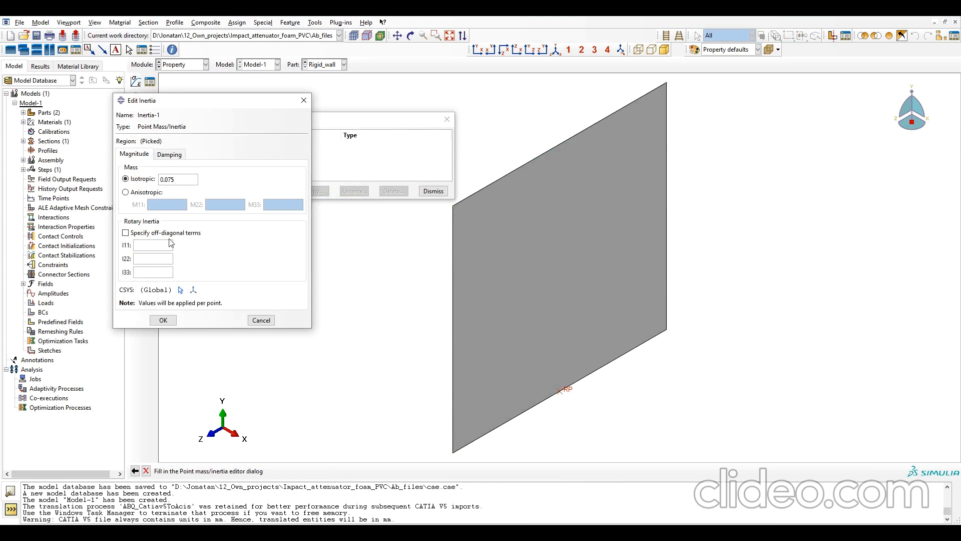
pyautogui.click(172, 320)
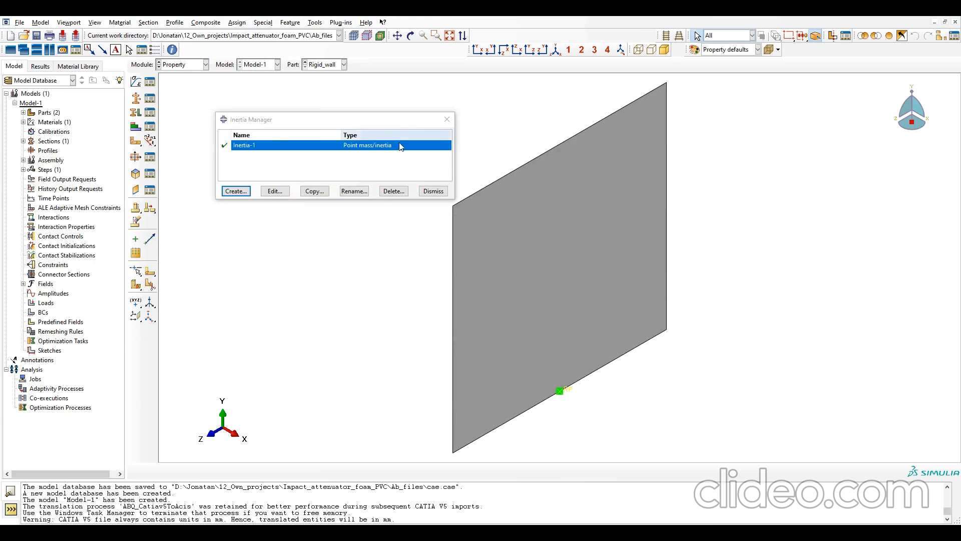
pyautogui.click(448, 120)
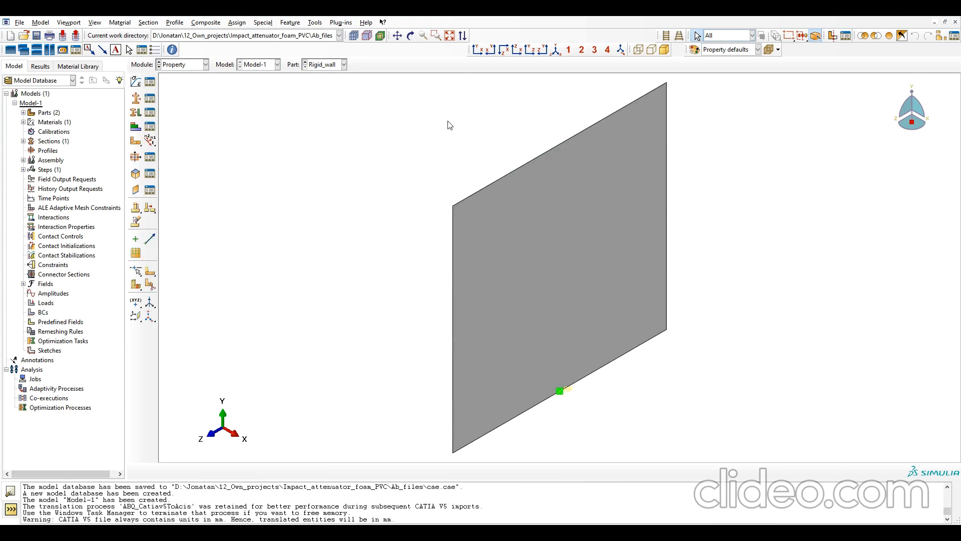
# Create dependent instances of the Foam and Rigid_wall parts in the assembly
pyautogui.click(196, 66)
pyautogui.click(194, 95)
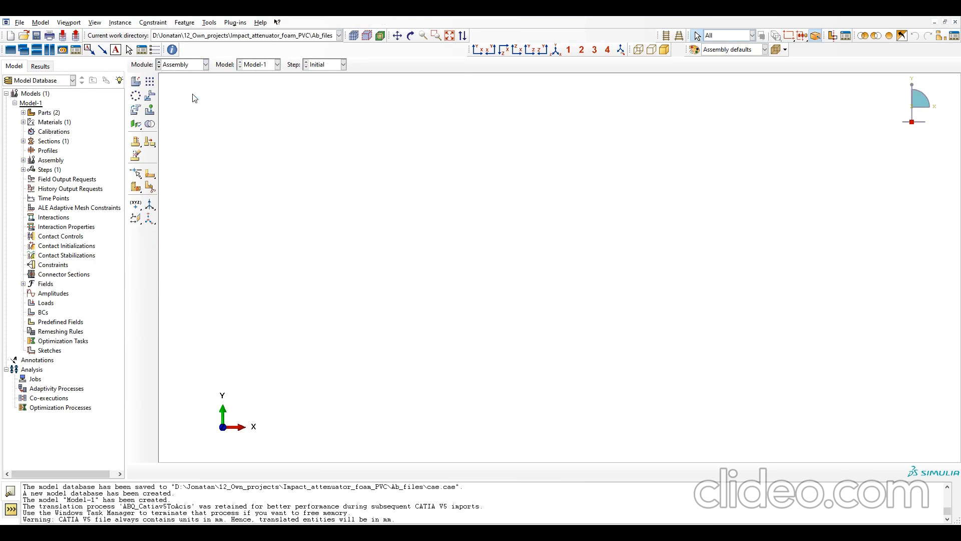
pyautogui.click(136, 81)
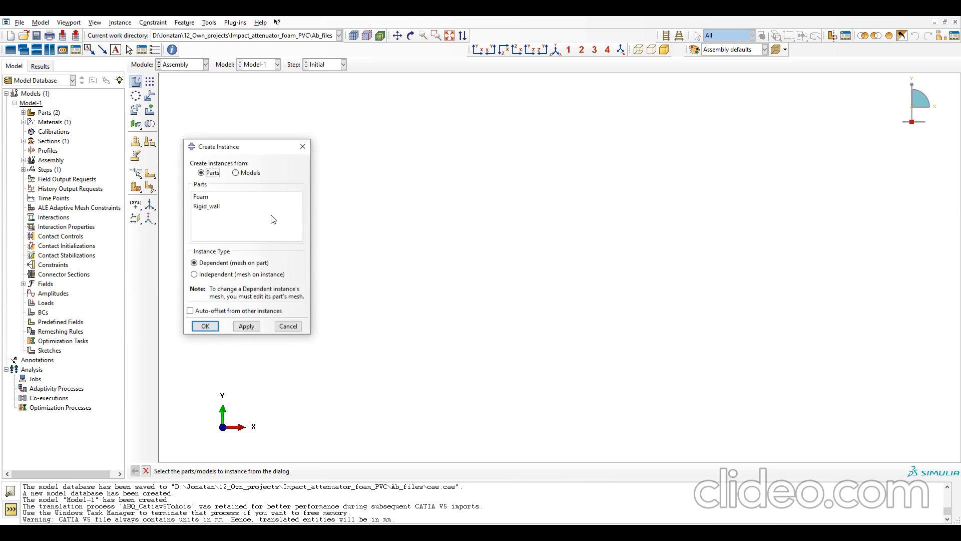
pyautogui.click(206, 196)
pyautogui.keyDown('shift'); pyautogui.click(212, 206); pyautogui.keyUp('shift')
pyautogui.click(205, 327)
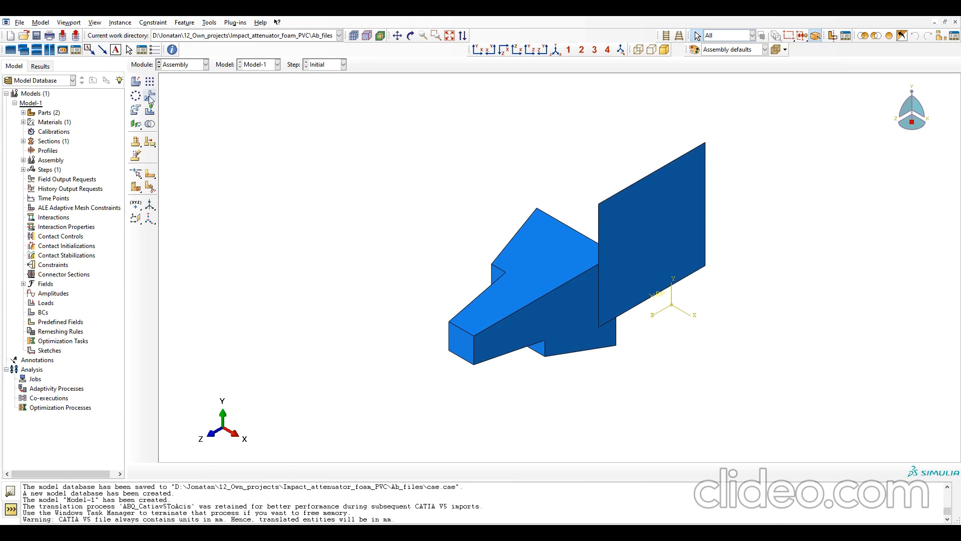
# Rotate the rigid wall instance 90 degrees about its vertical edge farthest from the foam, from the upper to the lower corner
pyautogui.click(136, 110)
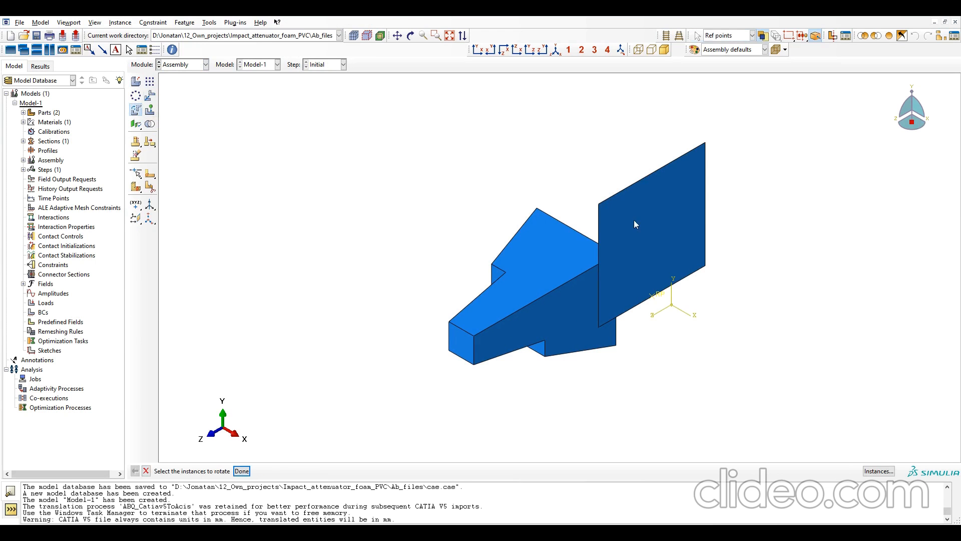
pyautogui.click(653, 230)
pyautogui.click(242, 470)
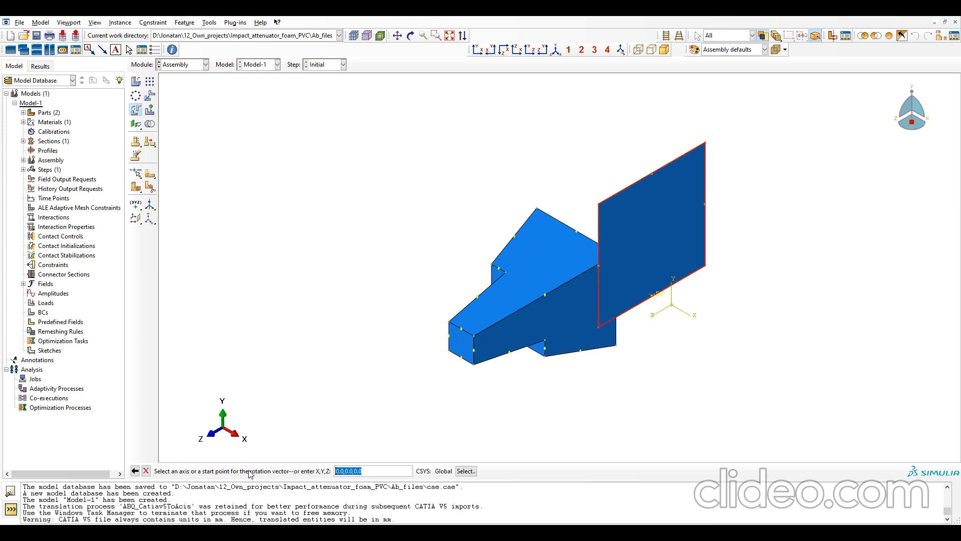
pyautogui.click(705, 144)
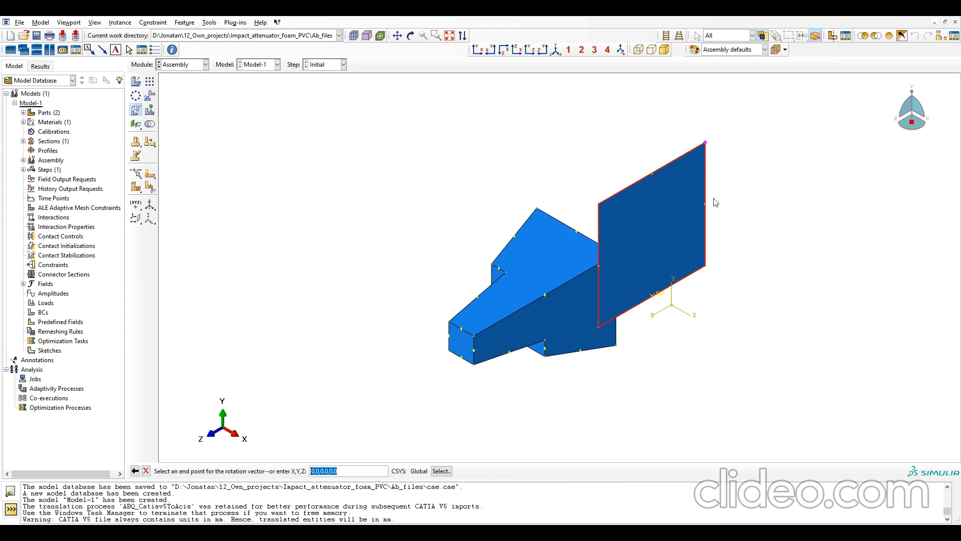
pyautogui.click(706, 266)
pyautogui.press('Return')
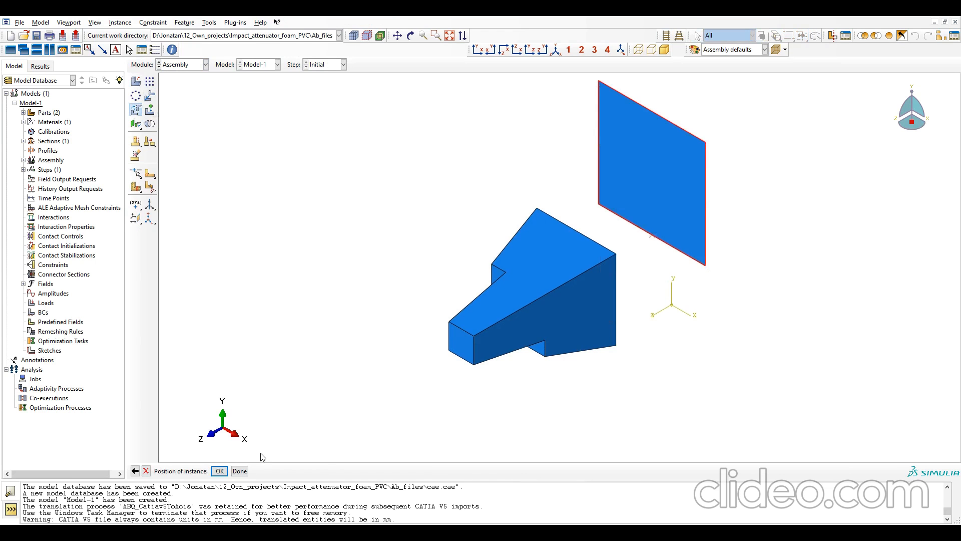
pyautogui.click(218, 472)
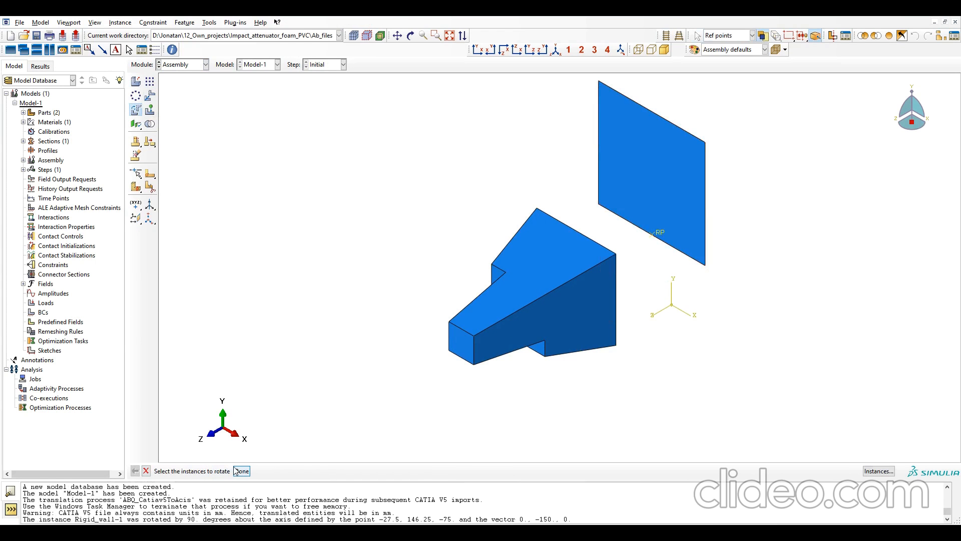
# Translate the rigid wall so its upper corner on the +X side meets the matching upper corner of the foam's small front face
pyautogui.click(150, 97)
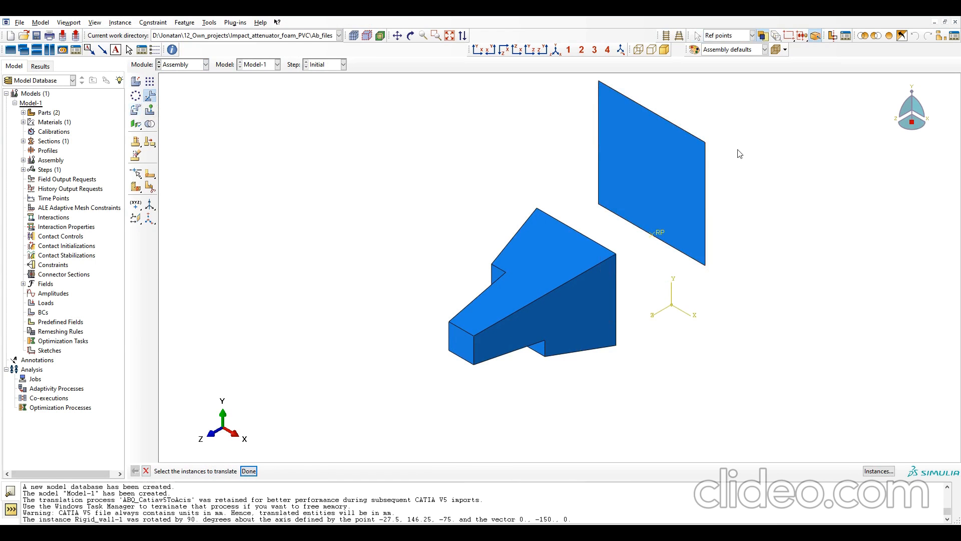
pyautogui.click(690, 156)
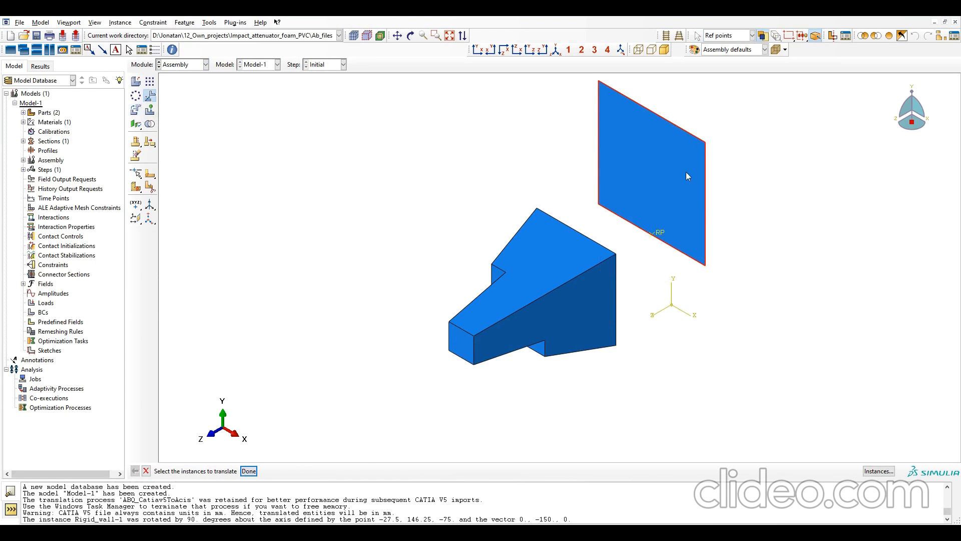
pyautogui.click(247, 471)
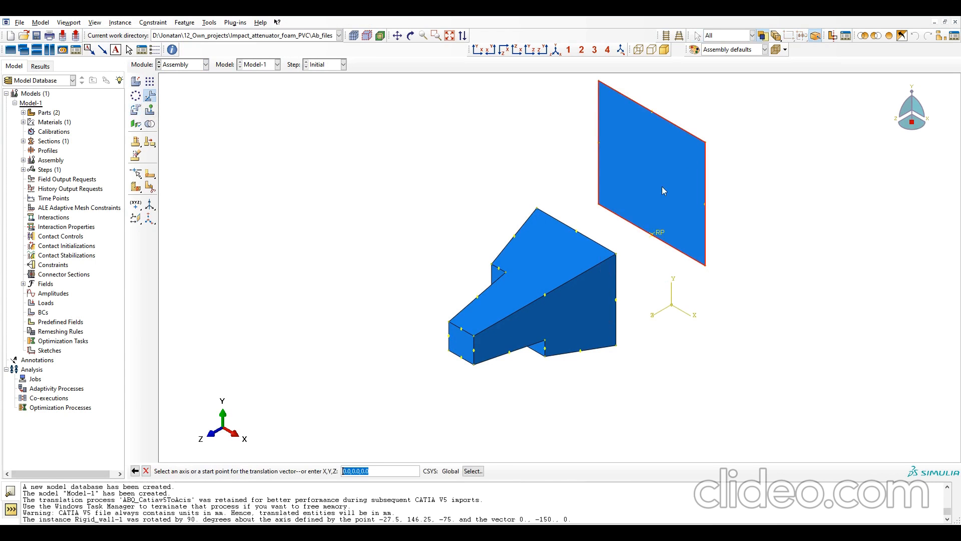
pyautogui.click(705, 143)
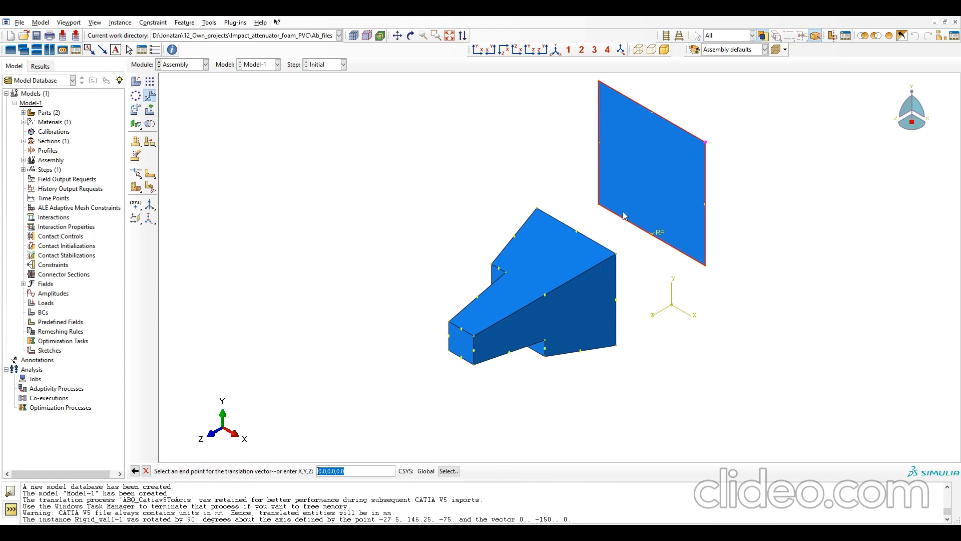
pyautogui.click(475, 339)
pyautogui.click(219, 472)
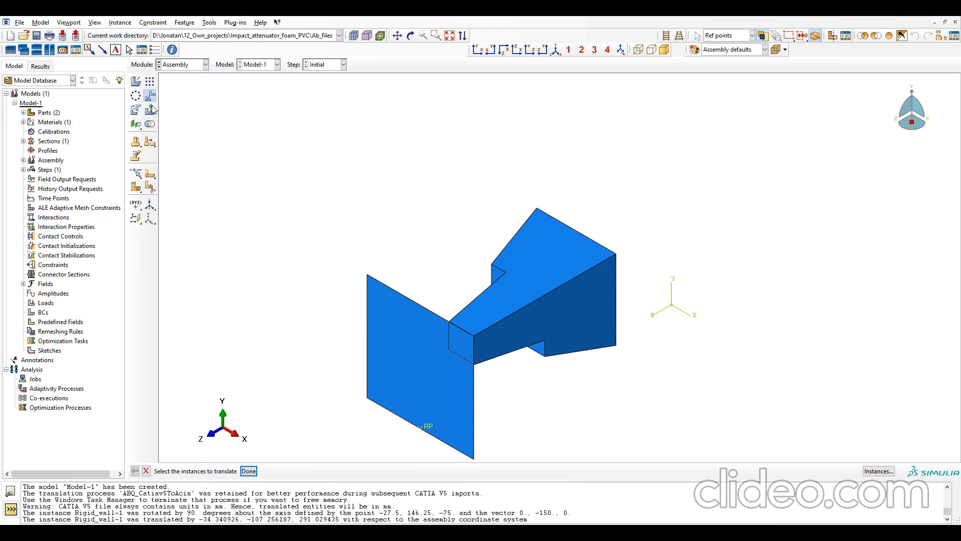
# Translate the rigid wall by 0, 0, 2 to leave a gap along Z in front of the foam
pyautogui.click(420, 367)
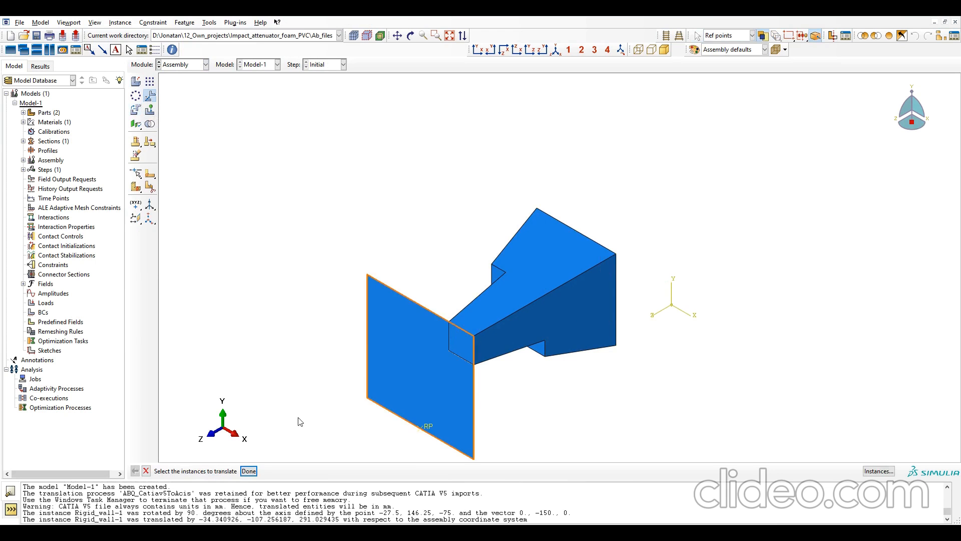
pyautogui.click(249, 472)
pyautogui.click(361, 471)
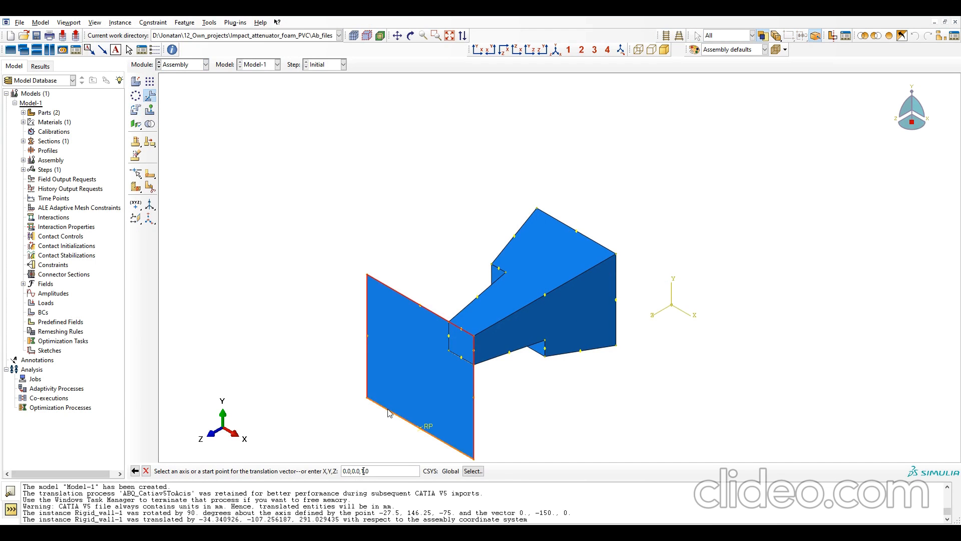
pyautogui.press('Return')
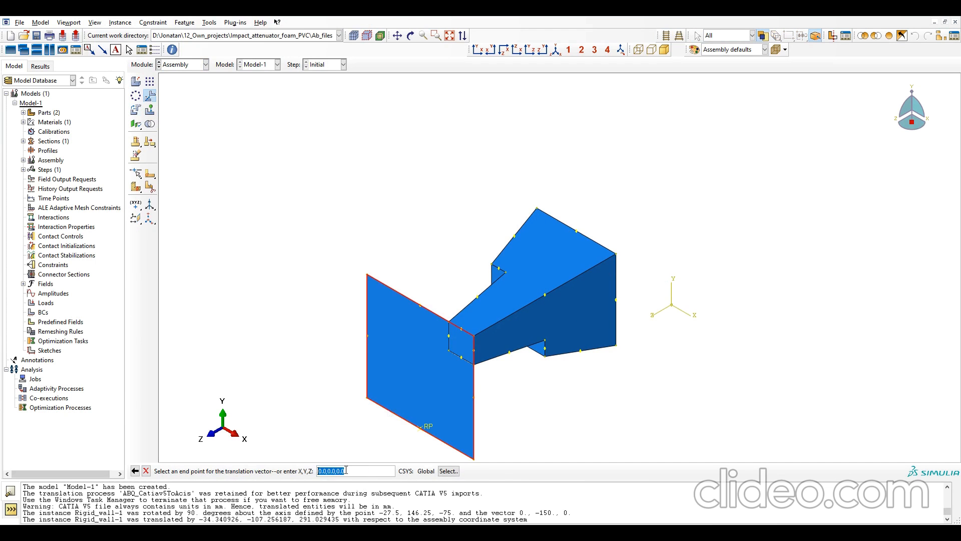
pyautogui.click(344, 474)
pyautogui.press('Return')
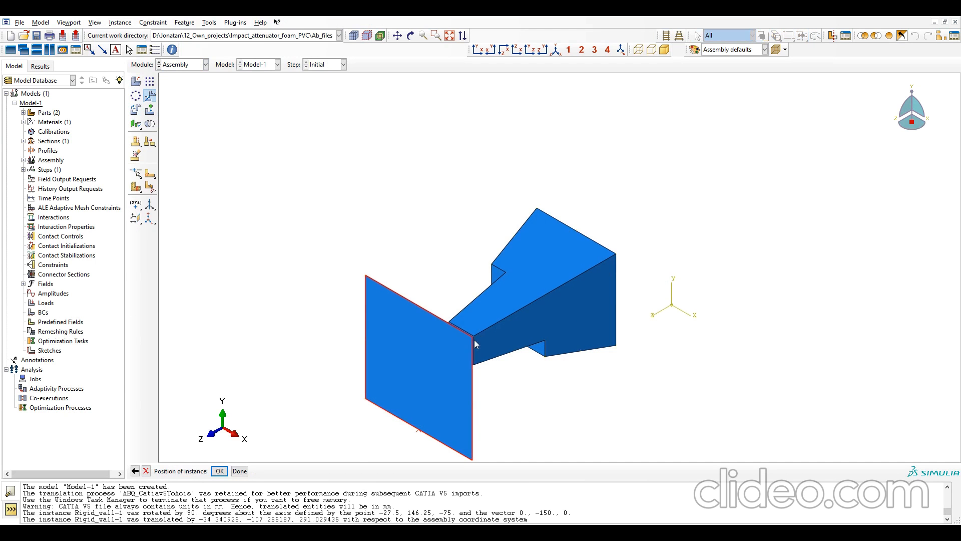
pyautogui.click(223, 472)
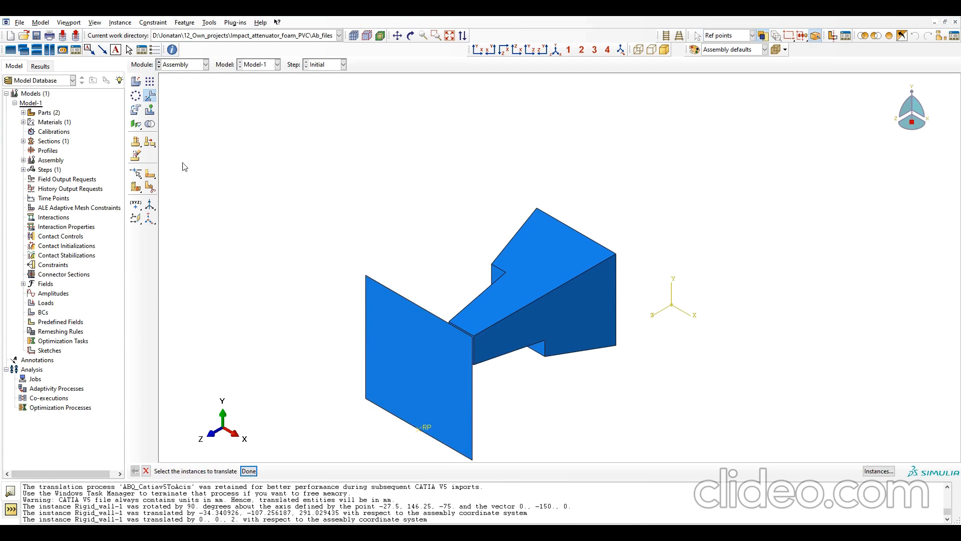
# Translate the foam and rigid wall together so the upper +X corner of the foam's large back face meets the coordinate system origin
pyautogui.click(525, 324)
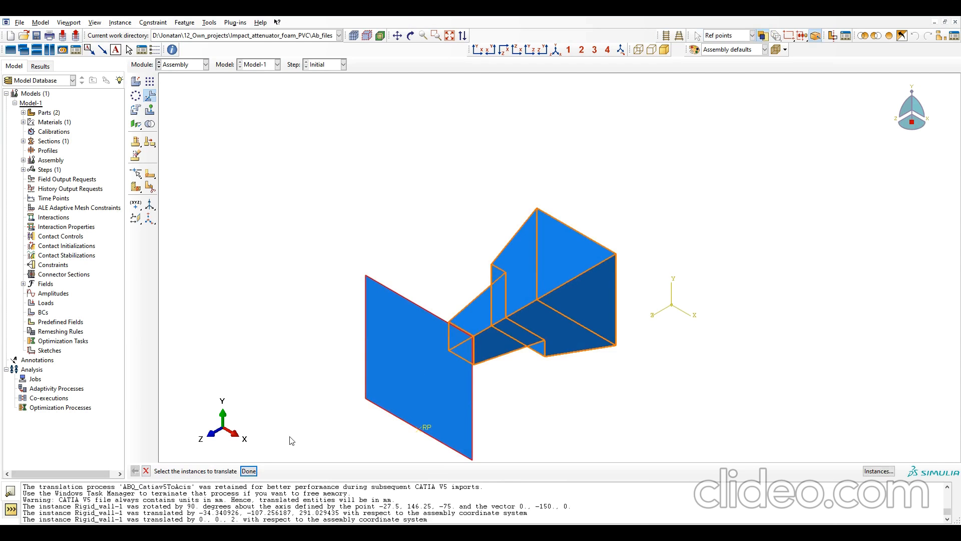
pyautogui.click(249, 471)
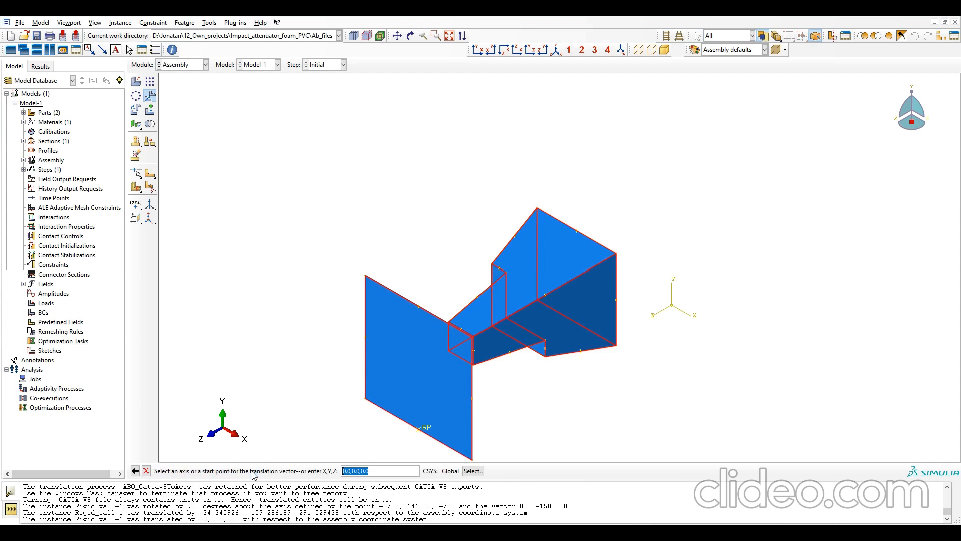
pyautogui.click(616, 254)
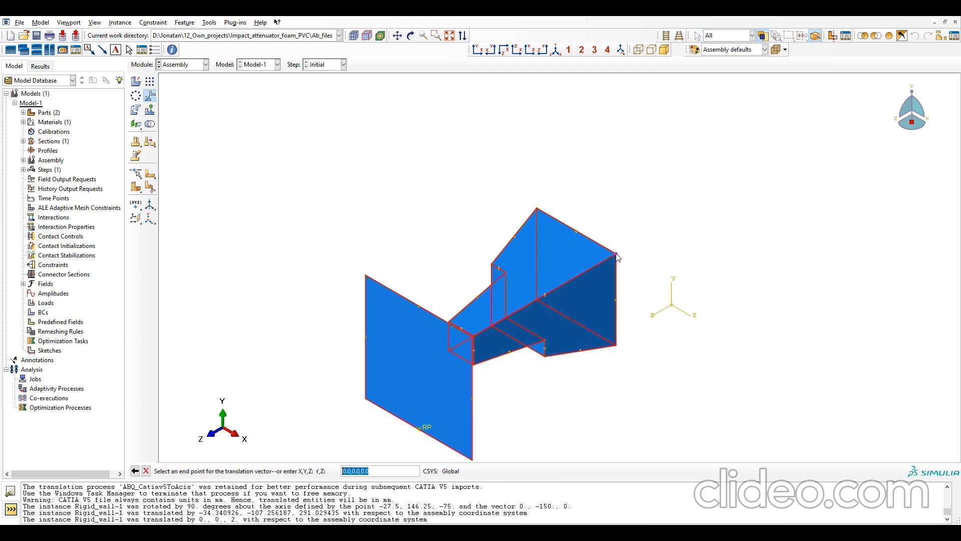
pyautogui.click(672, 306)
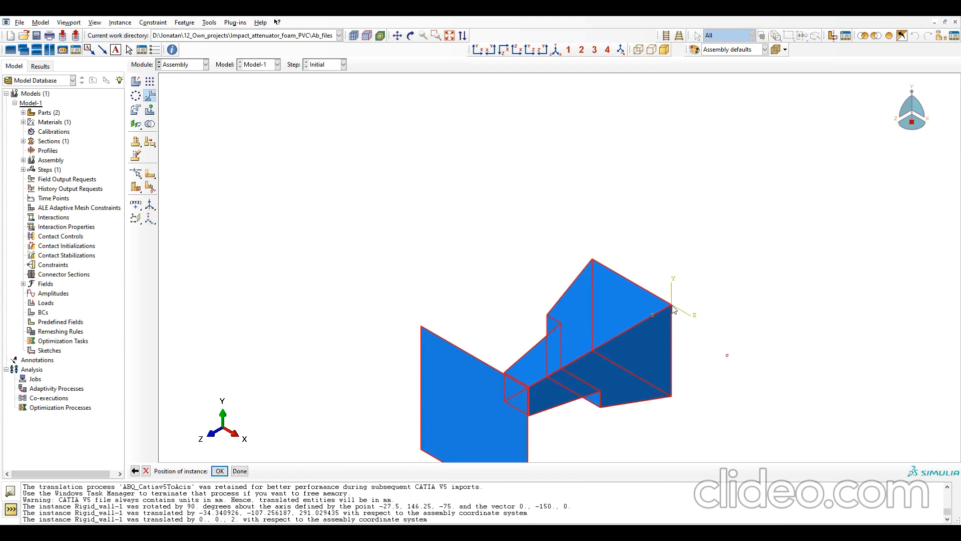
pyautogui.click(219, 471)
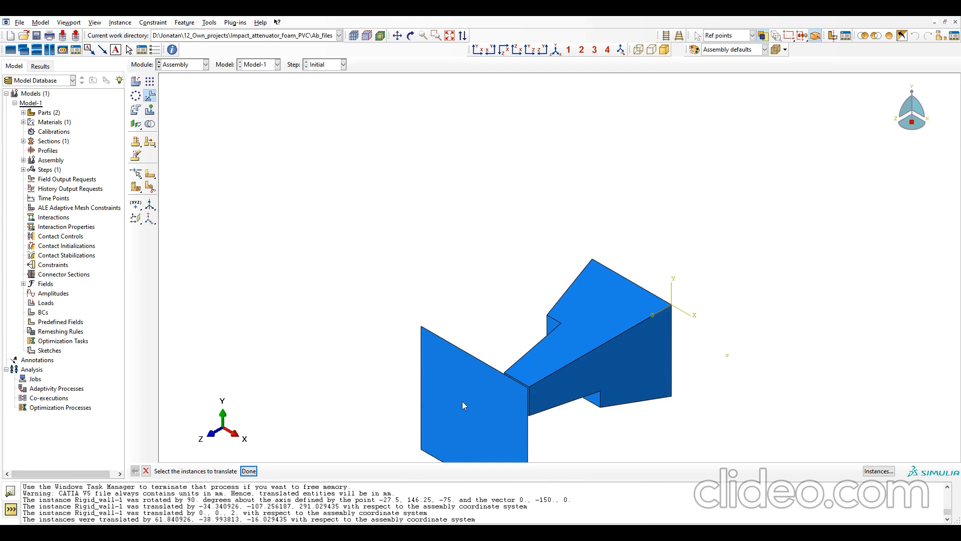
pyautogui.click(502, 410)
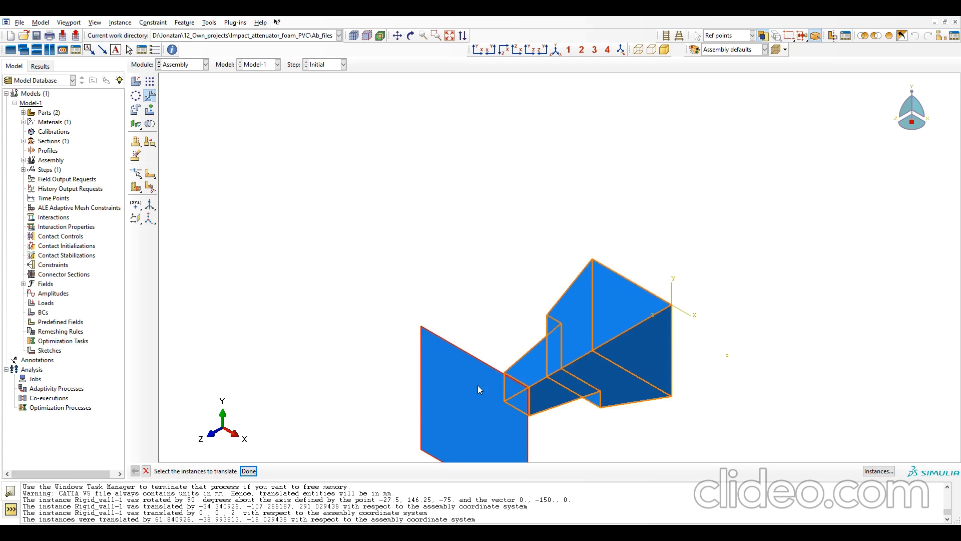
pyautogui.click(249, 471)
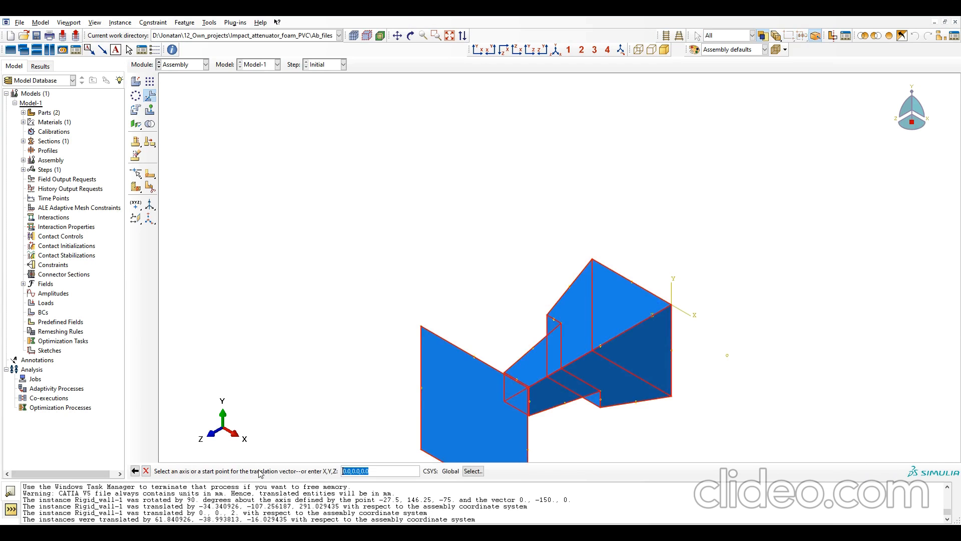
pyautogui.click(671, 308)
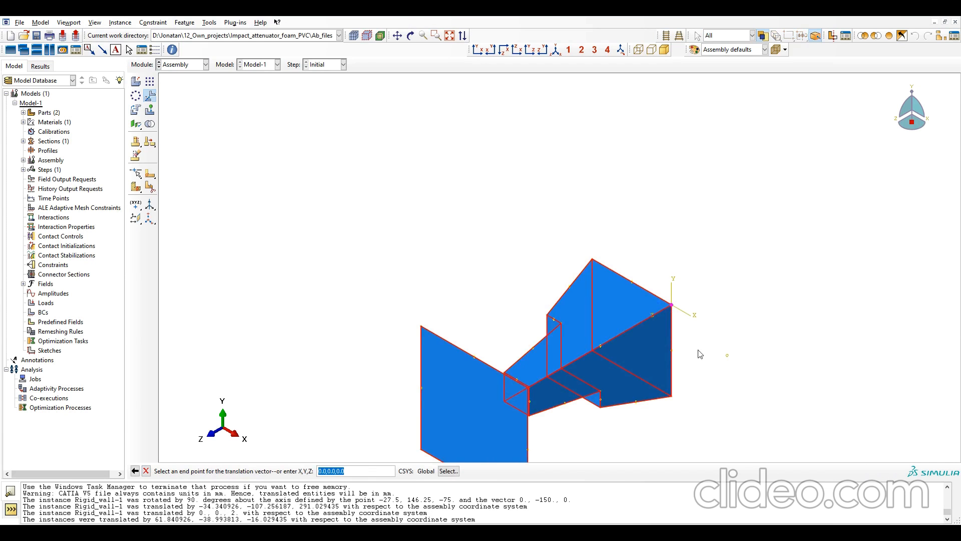
pyautogui.click(728, 359)
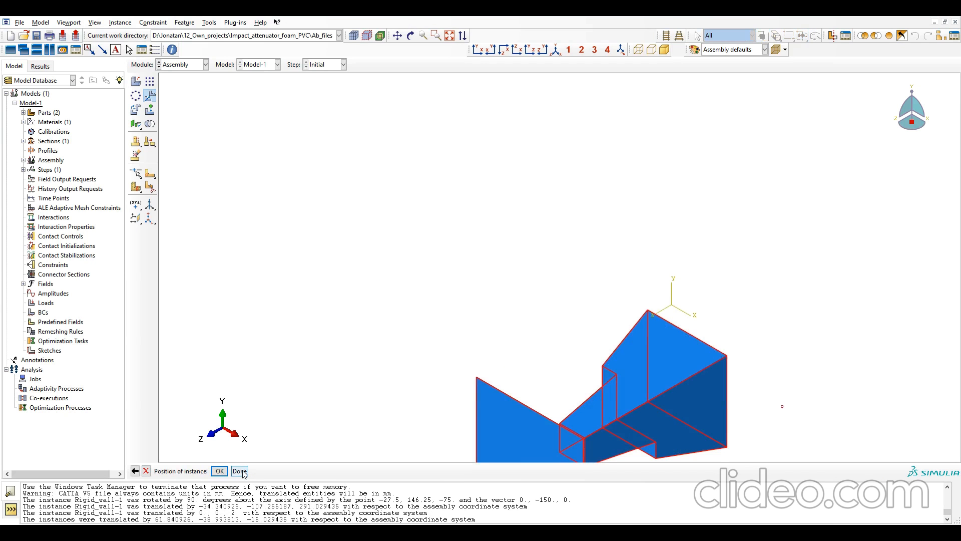
pyautogui.click(135, 471)
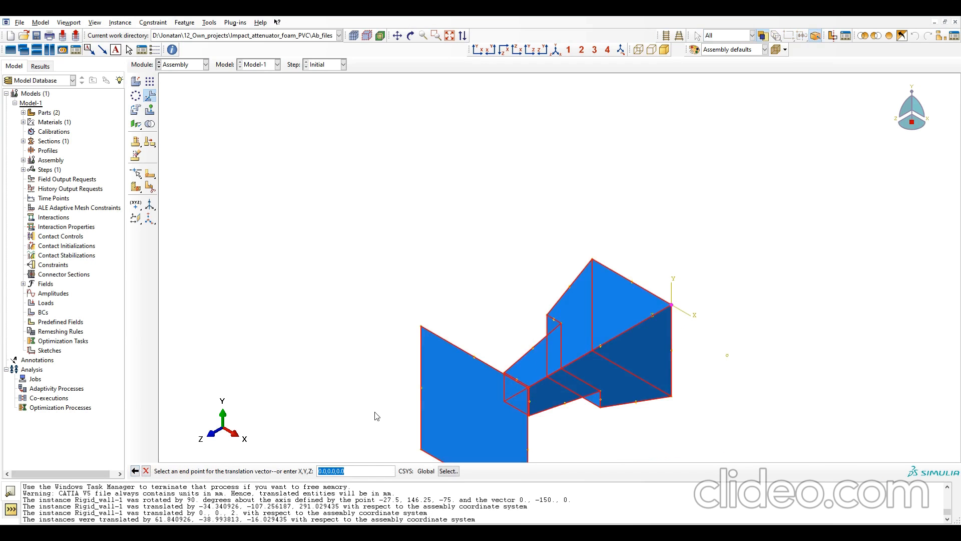
pyautogui.press('Escape')
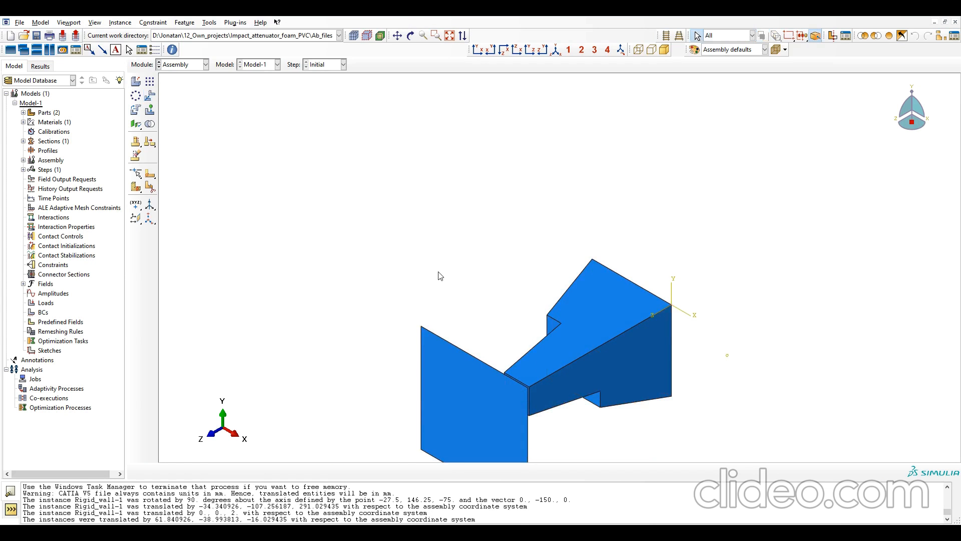
# Create a Dynamic, Explicit step named Explicit after the initial step, with a time period of 0.05
pyautogui.click(188, 65)
pyautogui.click(183, 105)
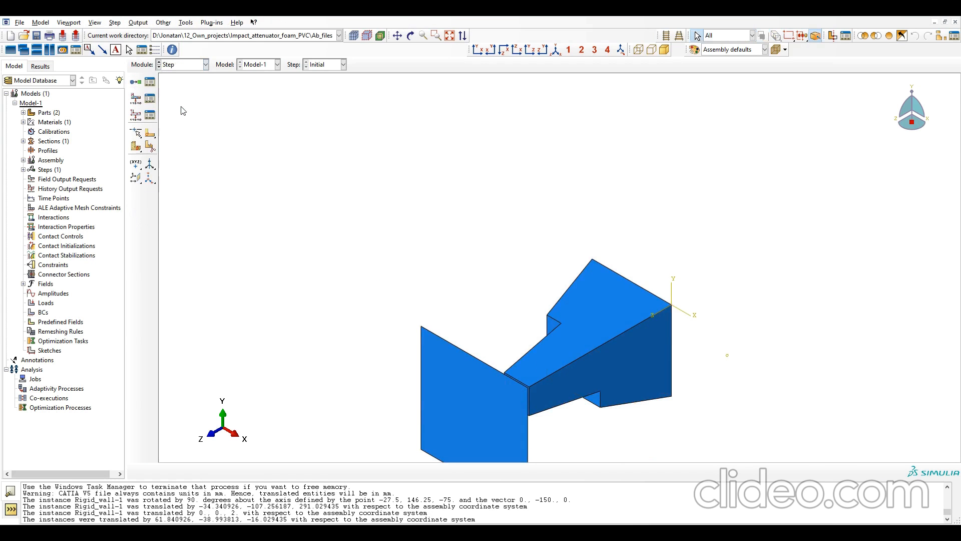
pyautogui.click(137, 84)
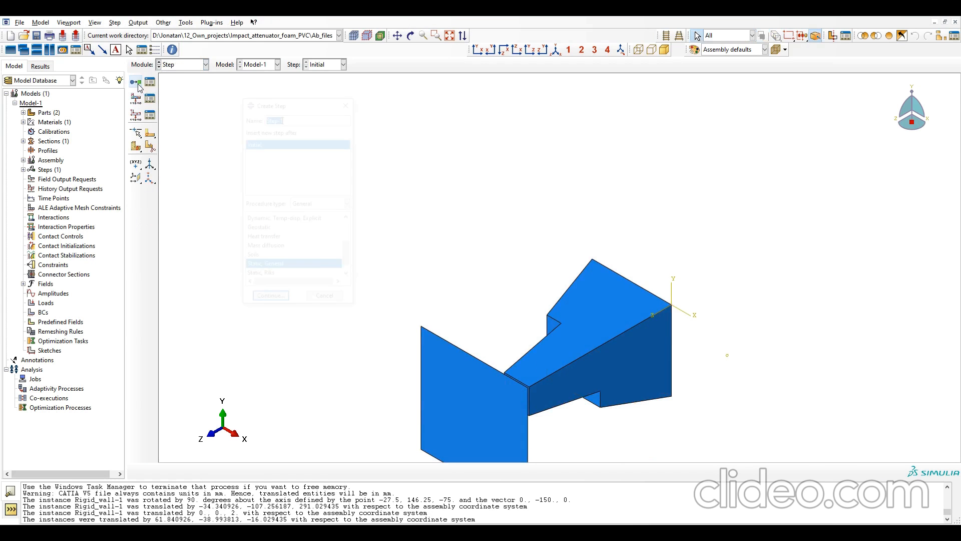
pyautogui.write('Explicit')
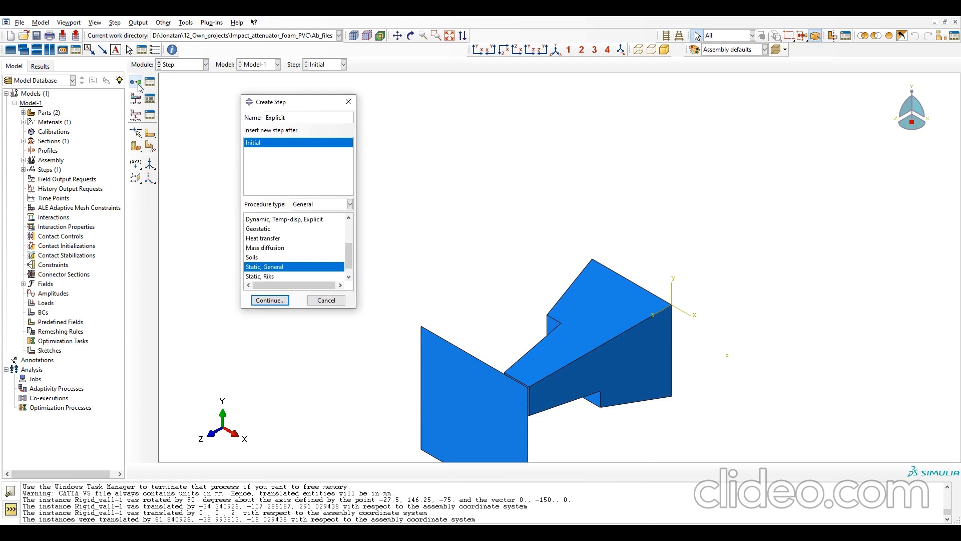
pyautogui.scroll(1, 280, 245)
pyautogui.click(285, 249)
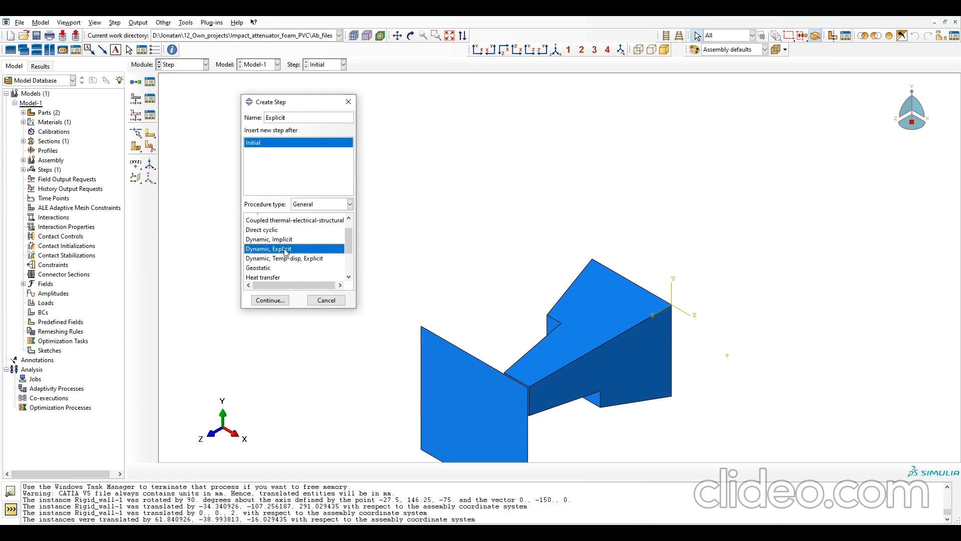
pyautogui.click(270, 300)
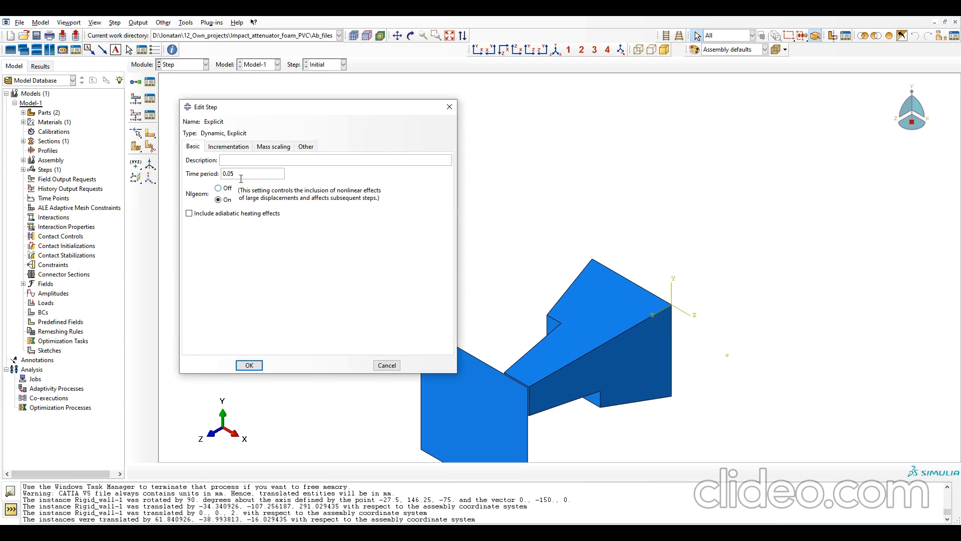
pyautogui.click(249, 365)
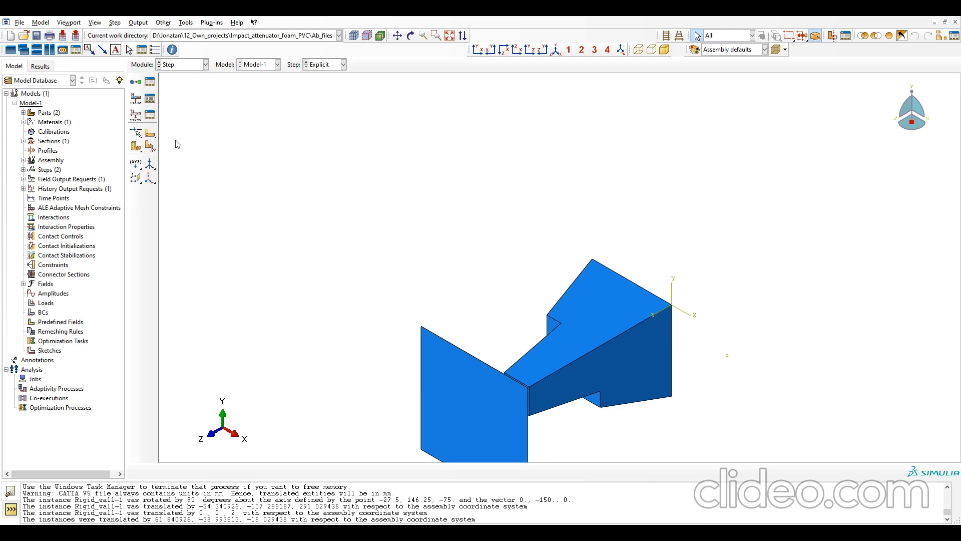
# Create an assembly surface named Wall_Surf on the purple side of the rigid wall face
pyautogui.click(205, 64)
pyautogui.click(193, 114)
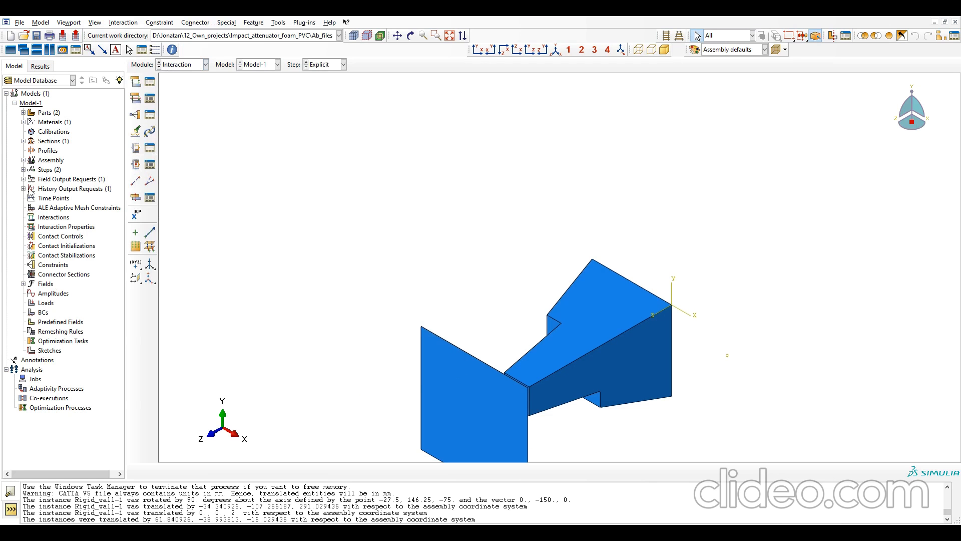
pyautogui.click(23, 161)
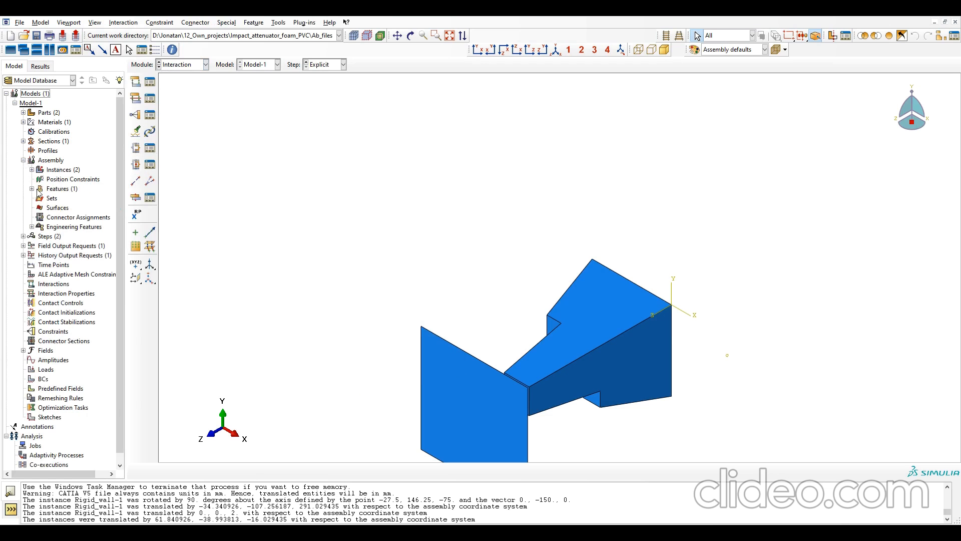
pyautogui.rightClick(59, 210)
pyautogui.click(77, 225)
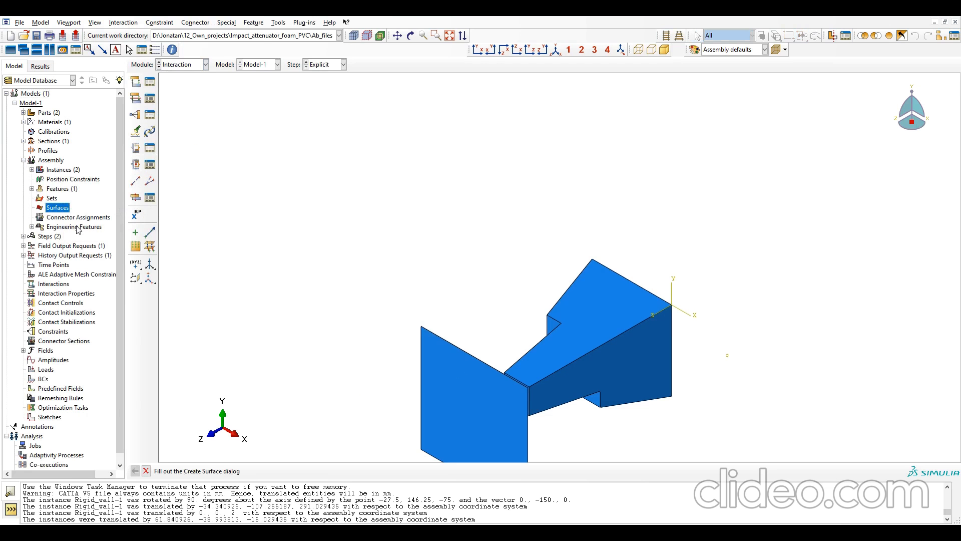
pyautogui.press('Home')
pyautogui.write('Wall')
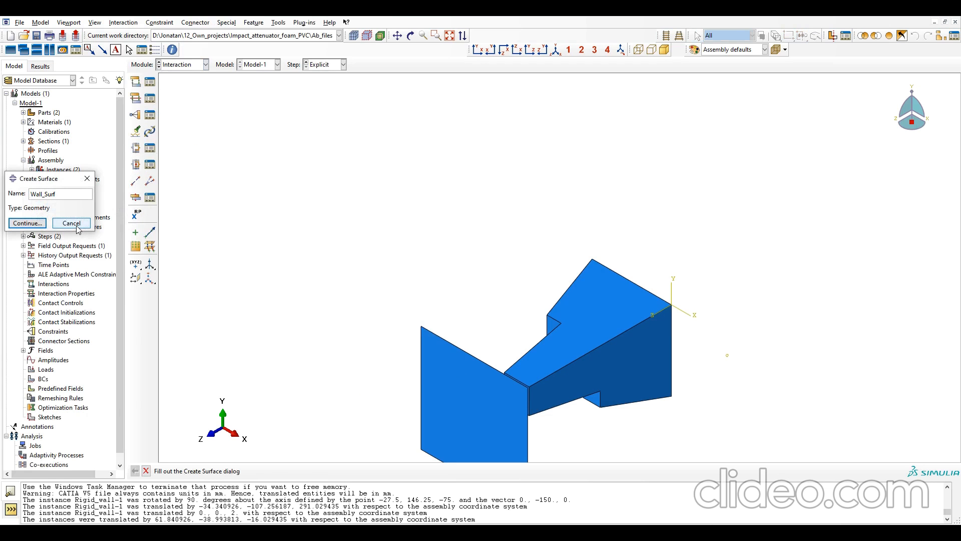
pyautogui.click(28, 223)
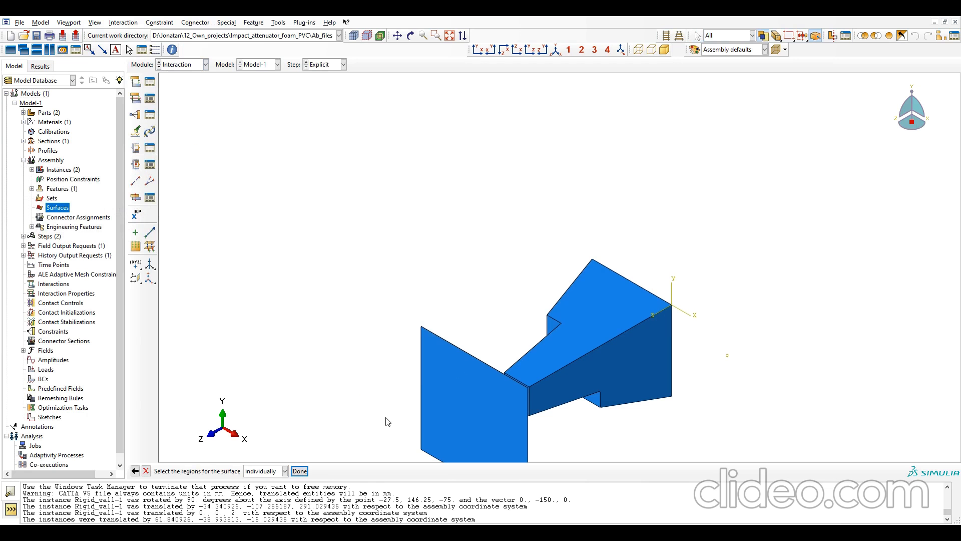
pyautogui.click(481, 402)
pyautogui.click(299, 471)
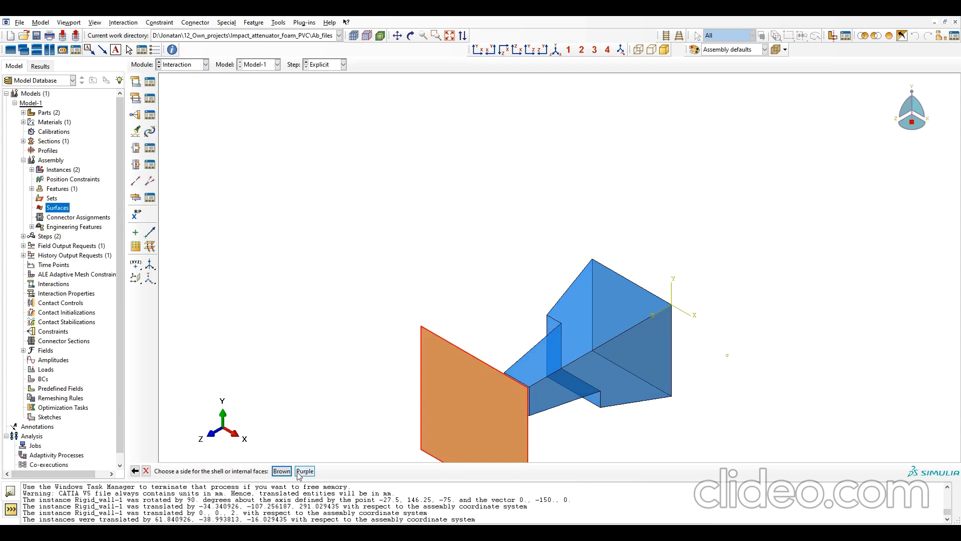
pyautogui.click(301, 472)
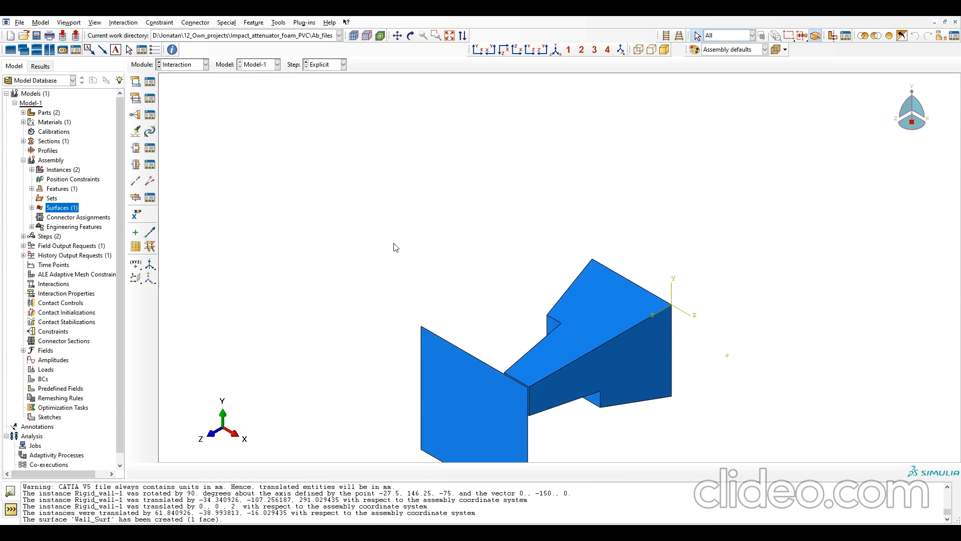
# Create a contact interaction property with tangential behavior using the Penalty friction formulation and a friction coefficient of 0.3
pyautogui.keyDown('ctrl'); pyautogui.keyDown('alt'); pyautogui.moveTo(515, 277); pyautogui.dragTo(480, 174, button='middle'); pyautogui.keyUp('alt'); pyautogui.keyUp('ctrl')
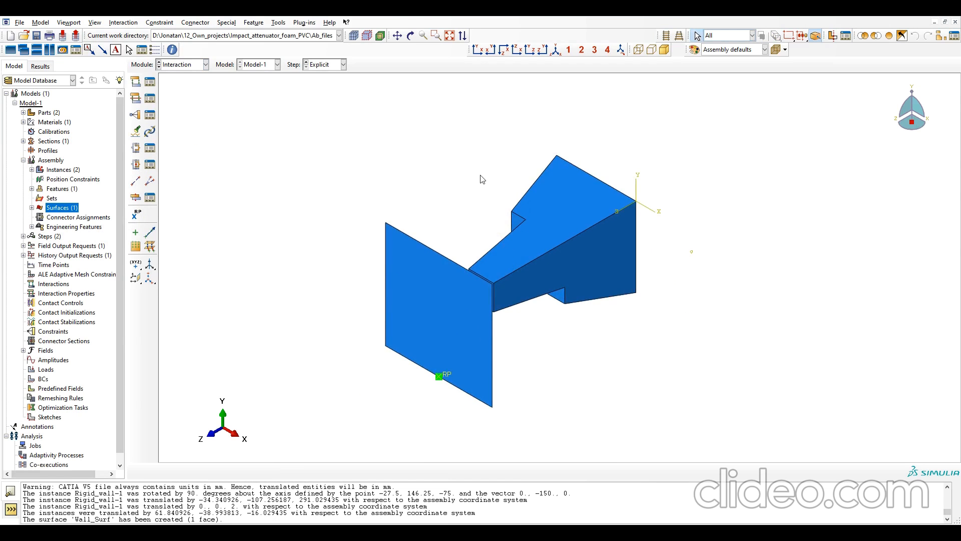
pyautogui.click(136, 98)
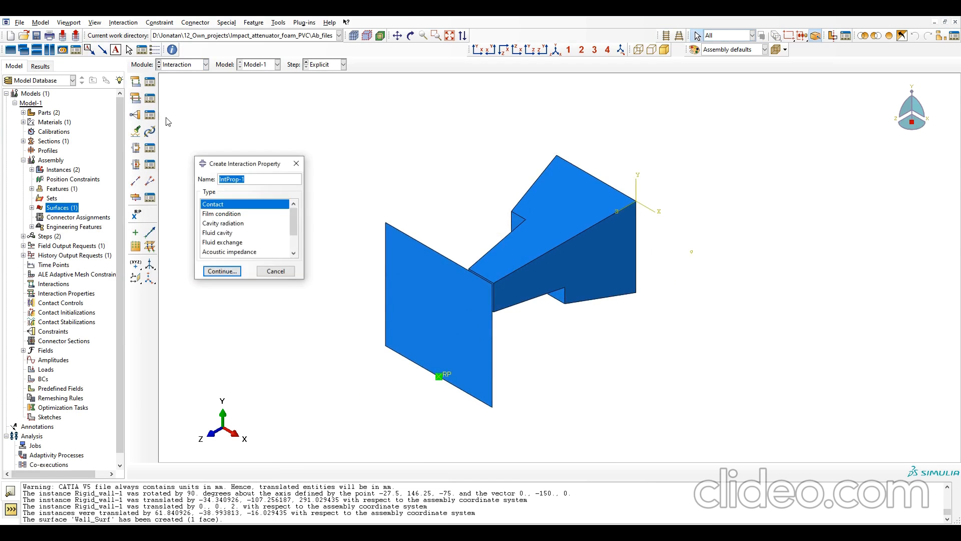
pyautogui.click(230, 271)
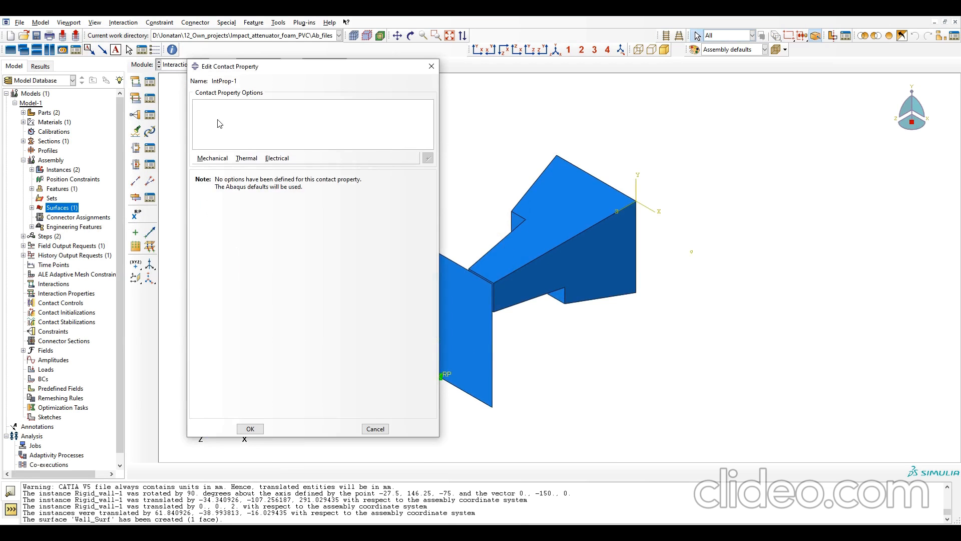
pyautogui.click(213, 158)
pyautogui.click(221, 170)
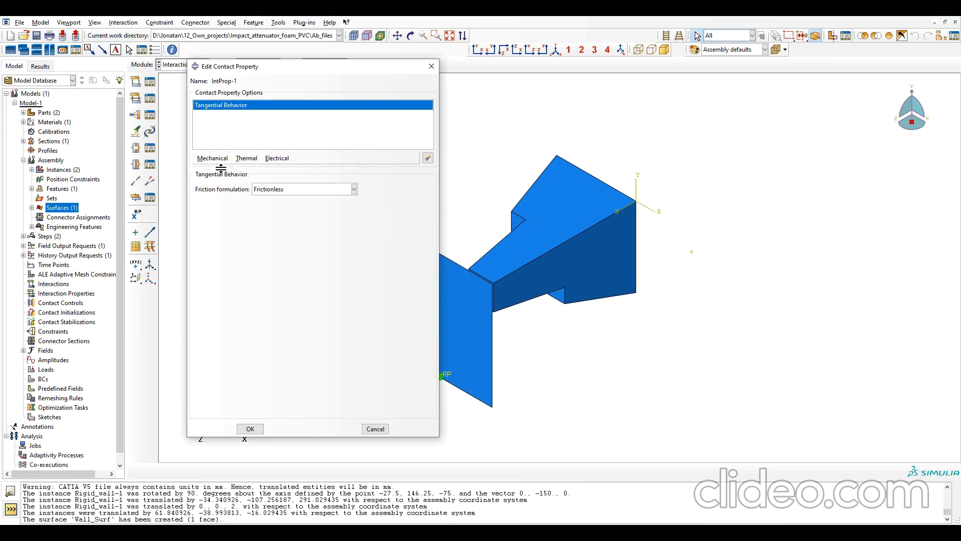
pyautogui.click(281, 189)
pyautogui.click(278, 206)
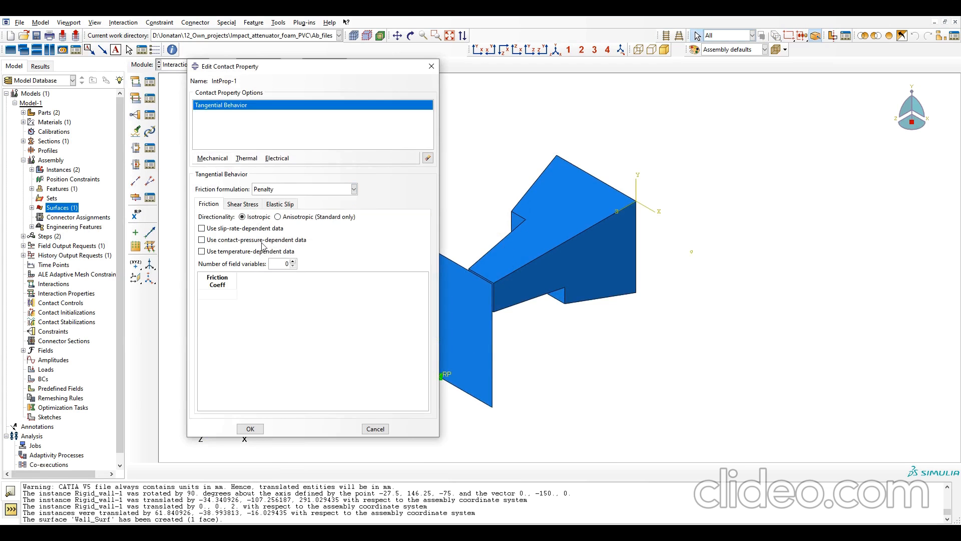
pyautogui.click(232, 294)
pyautogui.write('0.3')
pyautogui.press('Return')
# Add normal behavior with "Hard" Contact and separation allowed to the contact property
pyautogui.click(213, 158)
pyautogui.click(225, 179)
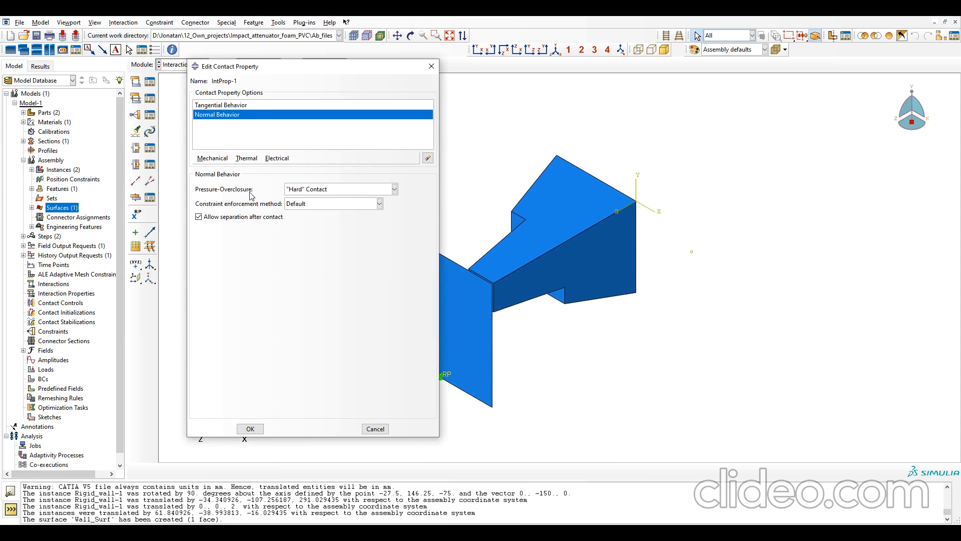
pyautogui.click(250, 429)
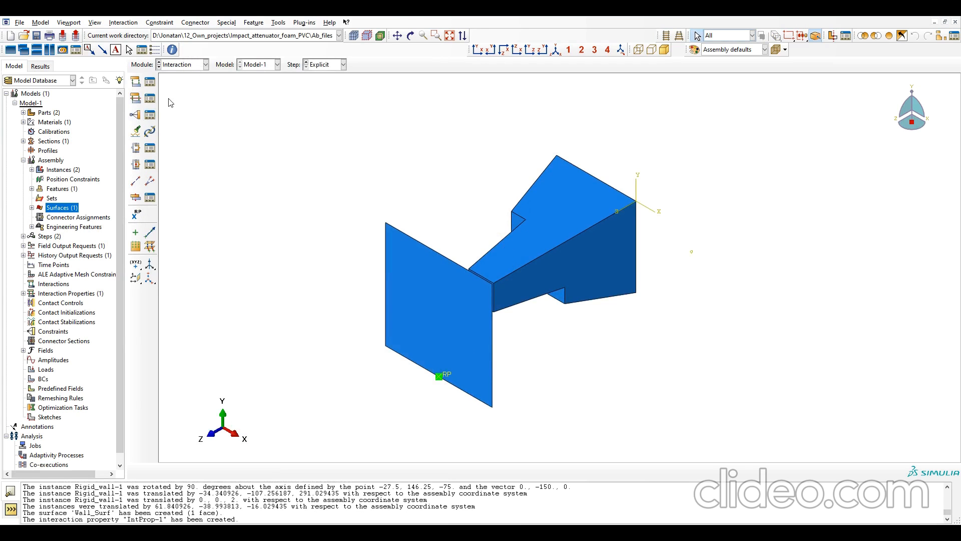
# Create a General contact (Explicit) interaction in the Explicit step for all surfaces with self, assigning IntProp-1 as the global property
pyautogui.click(136, 81)
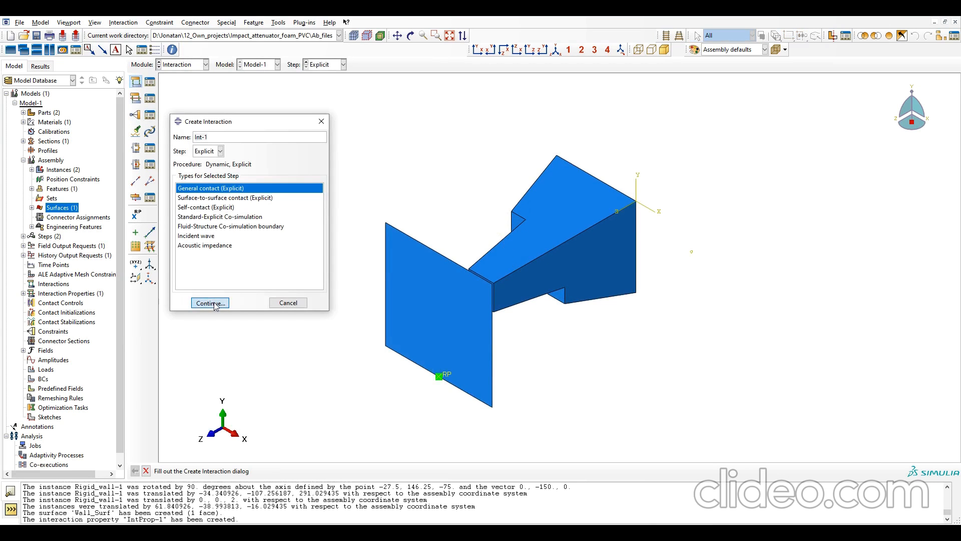
pyautogui.click(210, 303)
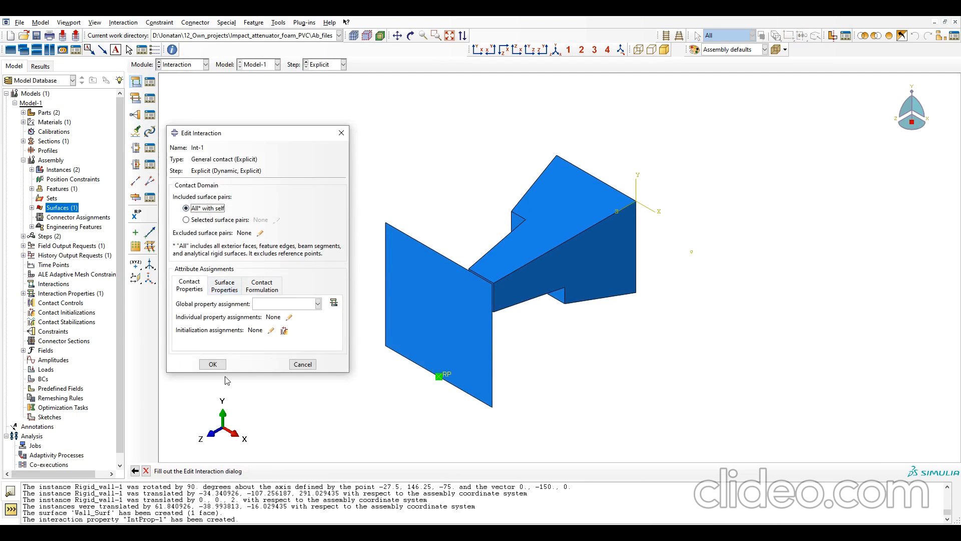
pyautogui.click(284, 303)
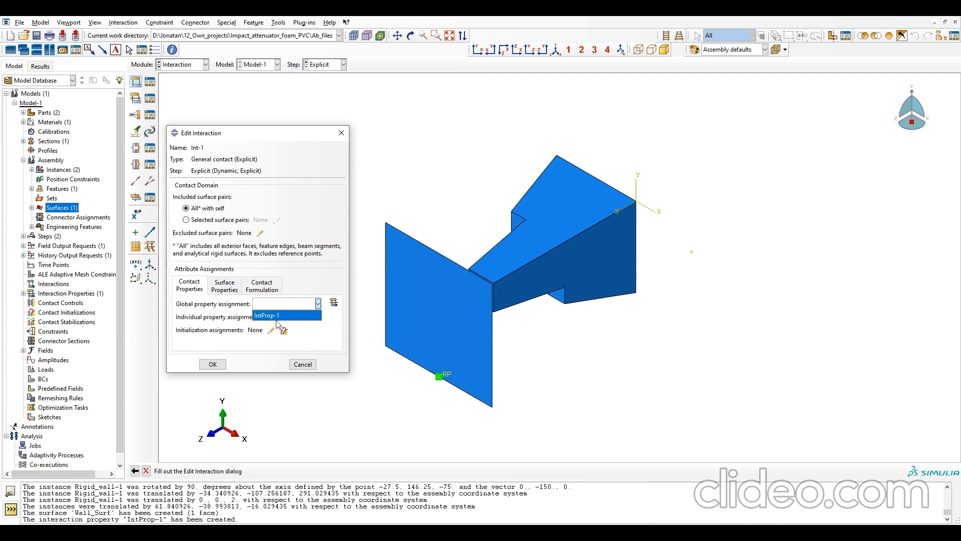
pyautogui.click(279, 312)
pyautogui.click(218, 365)
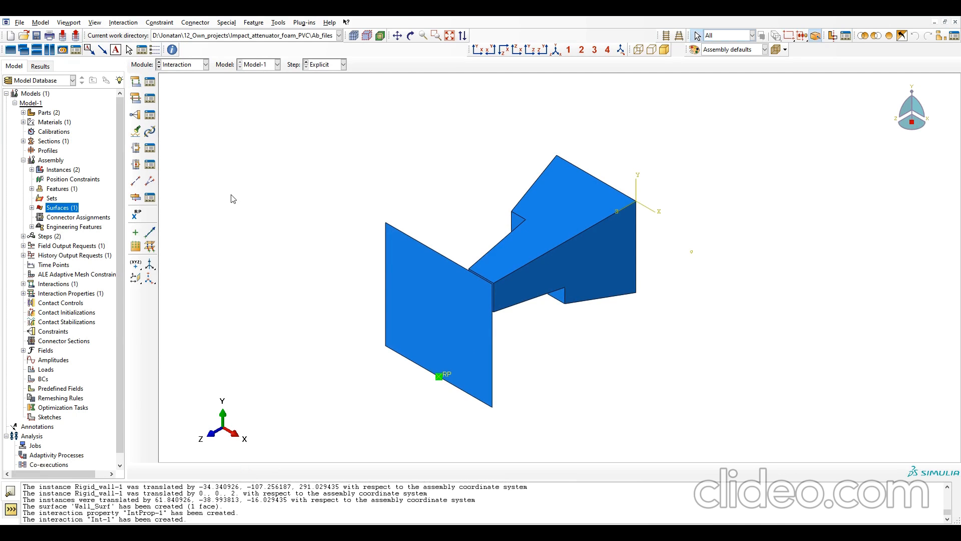
# Create a Symmetry/Antisymmetry/Encastre boundary condition named Encastre in the Explicit step, applying ENCASTRE to the foam's large end face away from the wall
pyautogui.click(205, 64)
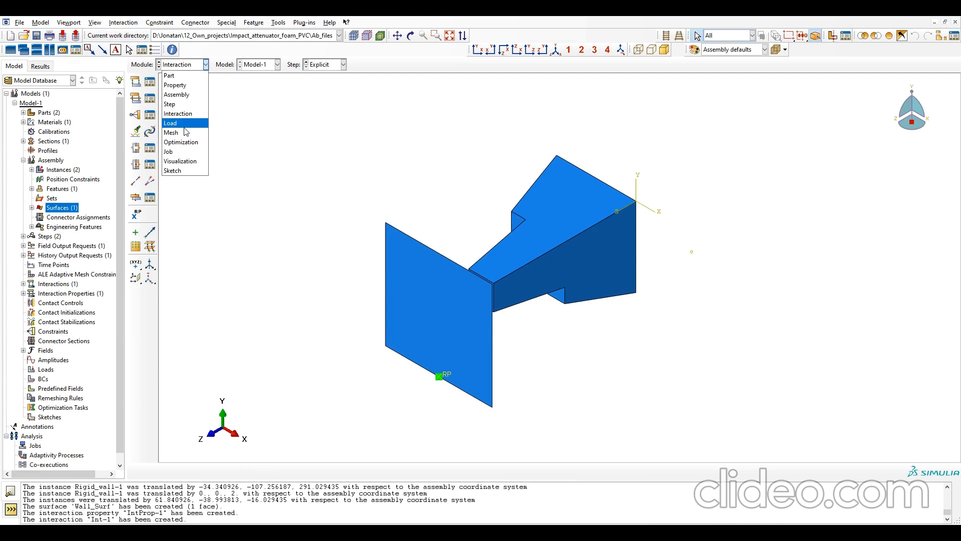
pyautogui.click(184, 125)
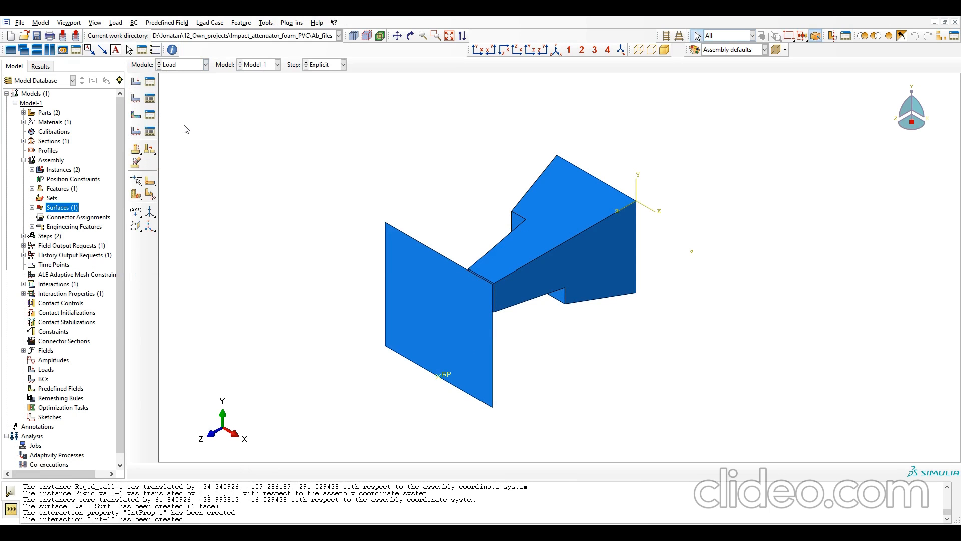
pyautogui.click(138, 98)
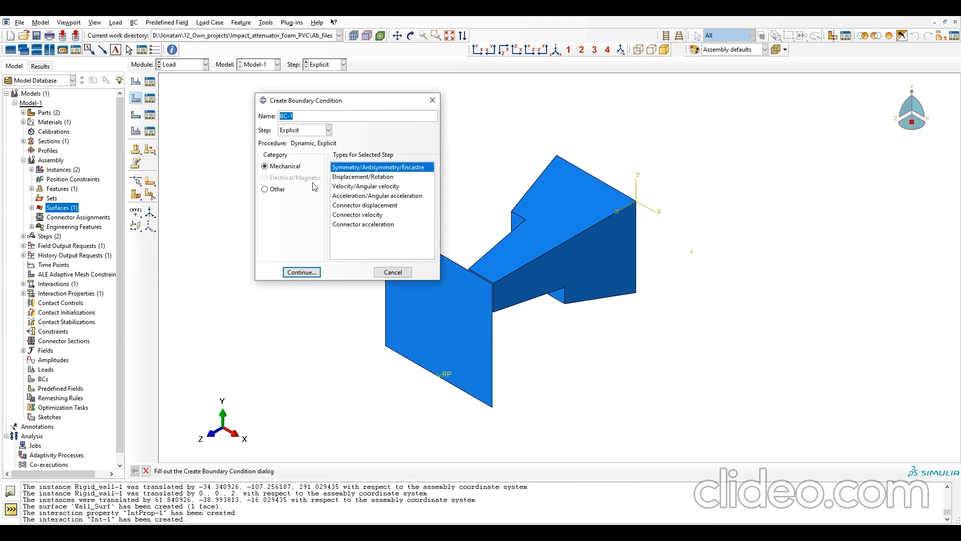
pyautogui.write('Encastre')
pyautogui.click(315, 274)
pyautogui.click(556, 250)
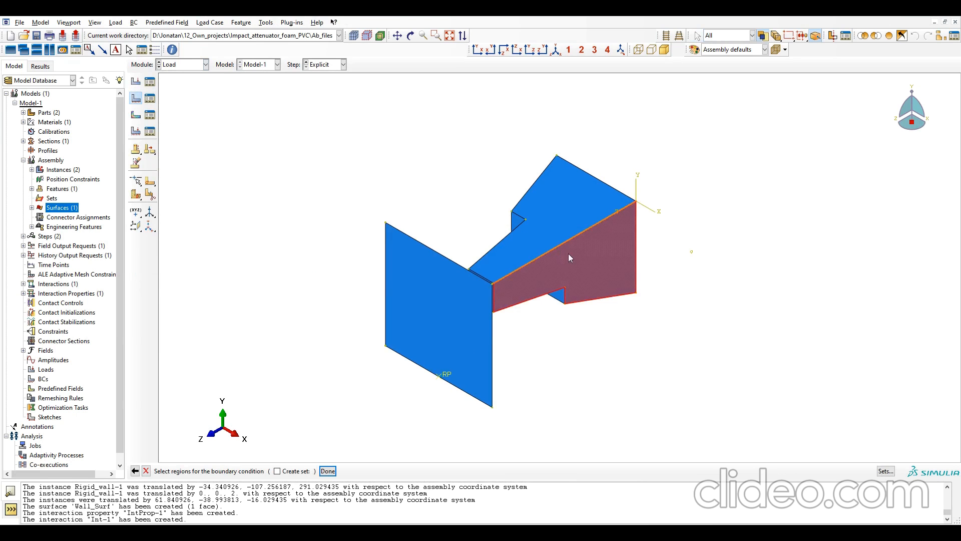
pyautogui.keyDown('ctrl'); pyautogui.keyDown('alt'); pyautogui.moveTo(647, 304); pyautogui.dragTo(489, 305); pyautogui.keyUp('alt'); pyautogui.keyUp('ctrl')
pyautogui.click(632, 263)
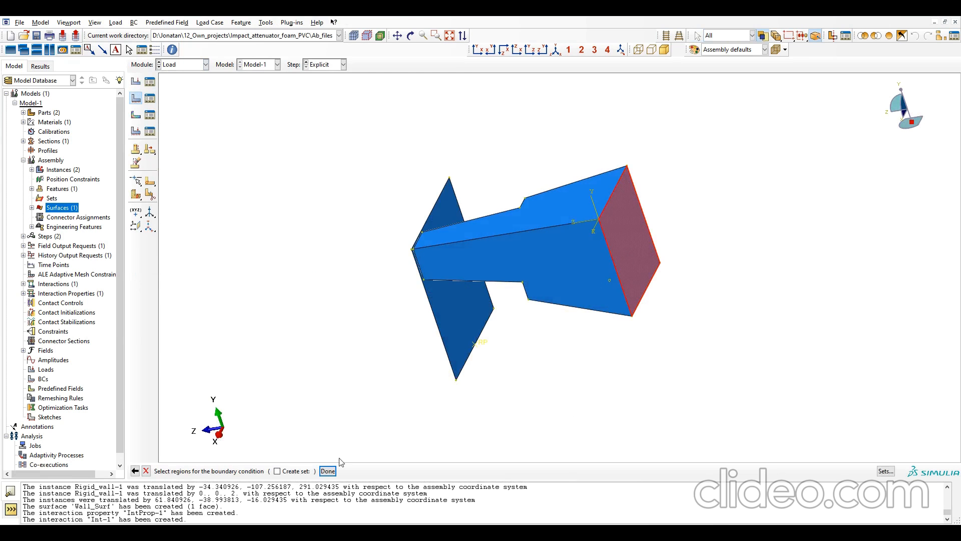
pyautogui.click(328, 471)
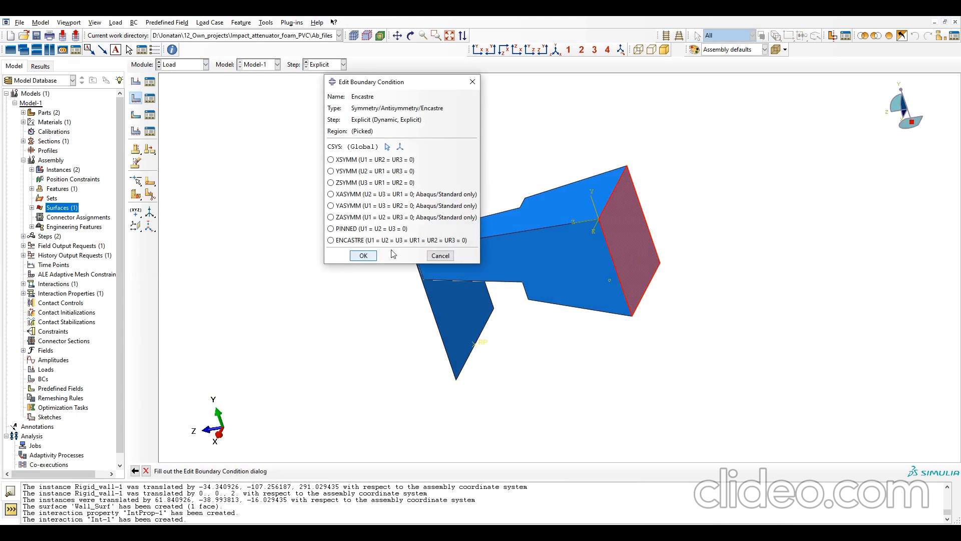
pyautogui.click(349, 242)
pyautogui.click(363, 256)
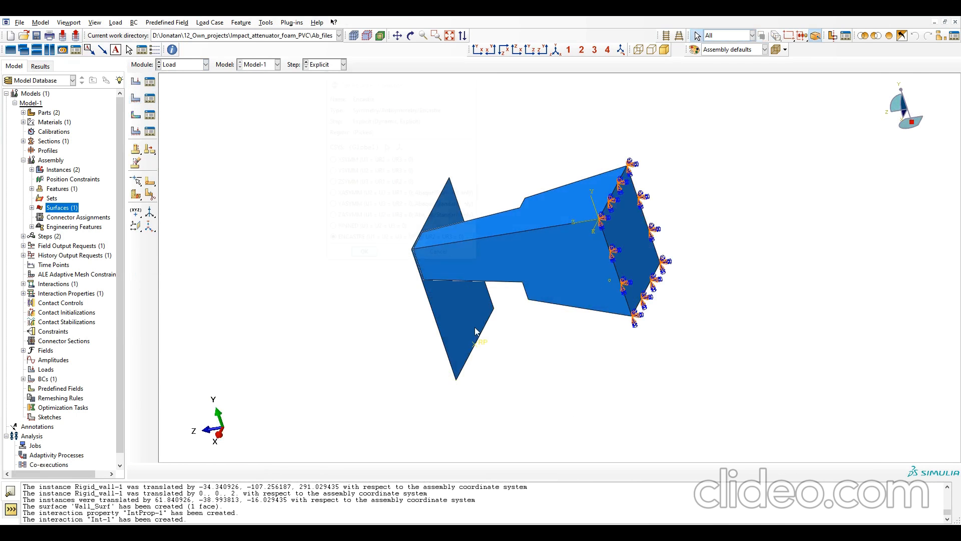
# Switch to the Mesh module and set the Foam part as the object to work on instead of the assembly
pyautogui.keyDown('ctrl'); pyautogui.keyDown('alt'); pyautogui.moveTo(380, 335); pyautogui.dragTo(413, 308); pyautogui.keyUp('alt'); pyautogui.keyUp('ctrl')
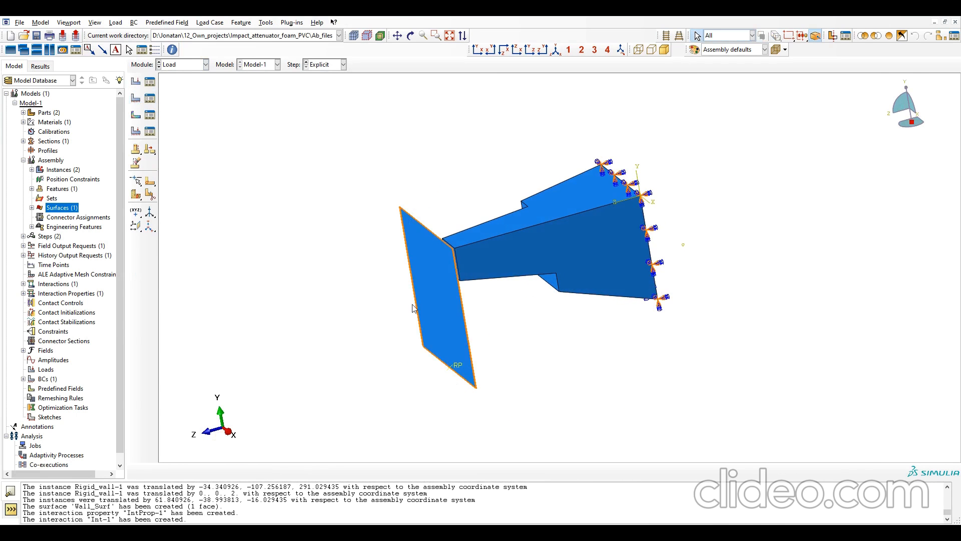
pyautogui.click(205, 64)
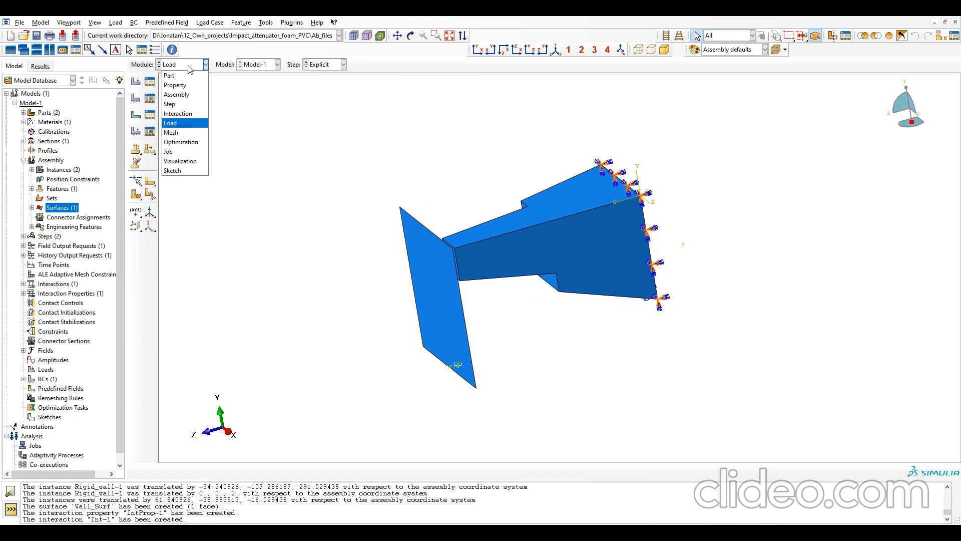
pyautogui.click(185, 134)
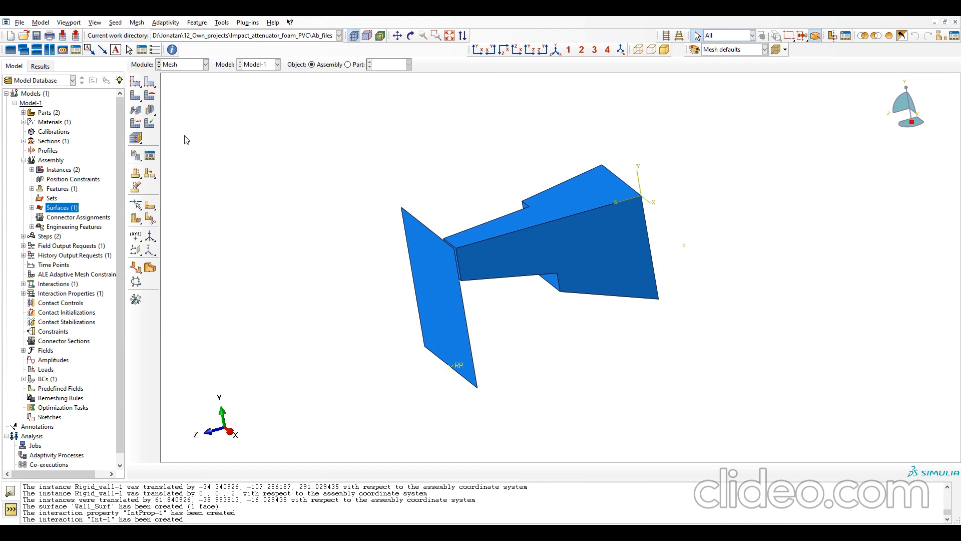
pyautogui.click(134, 220)
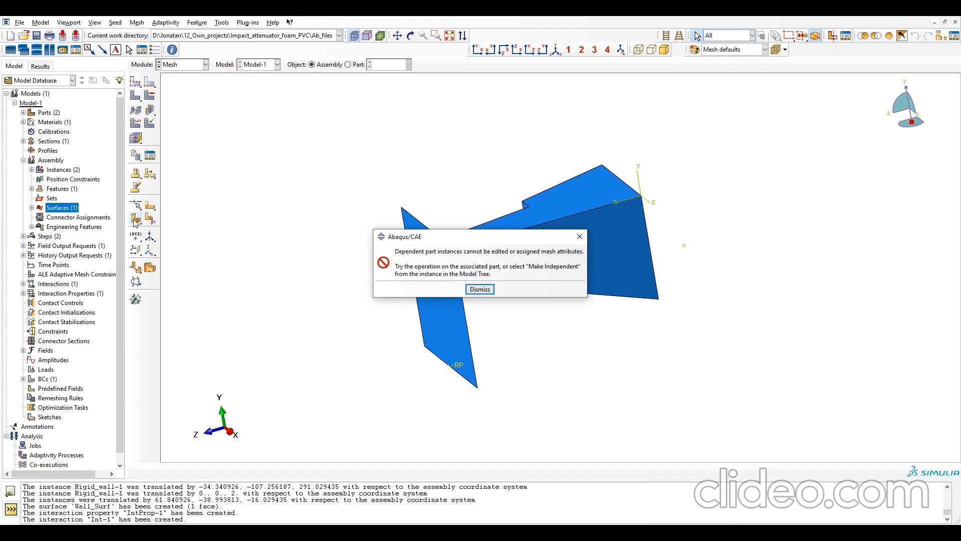
pyautogui.click(480, 289)
pyautogui.click(347, 65)
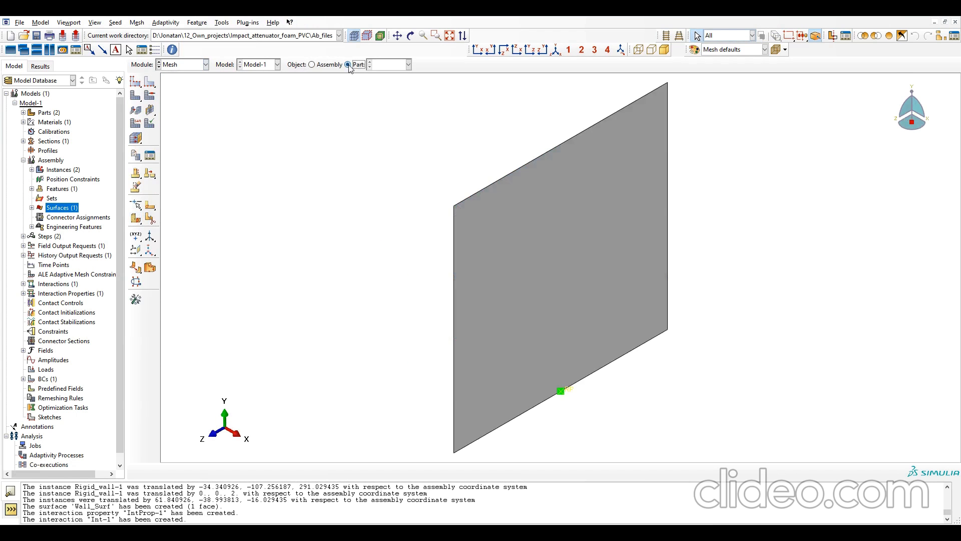
pyautogui.click(398, 67)
pyautogui.click(396, 84)
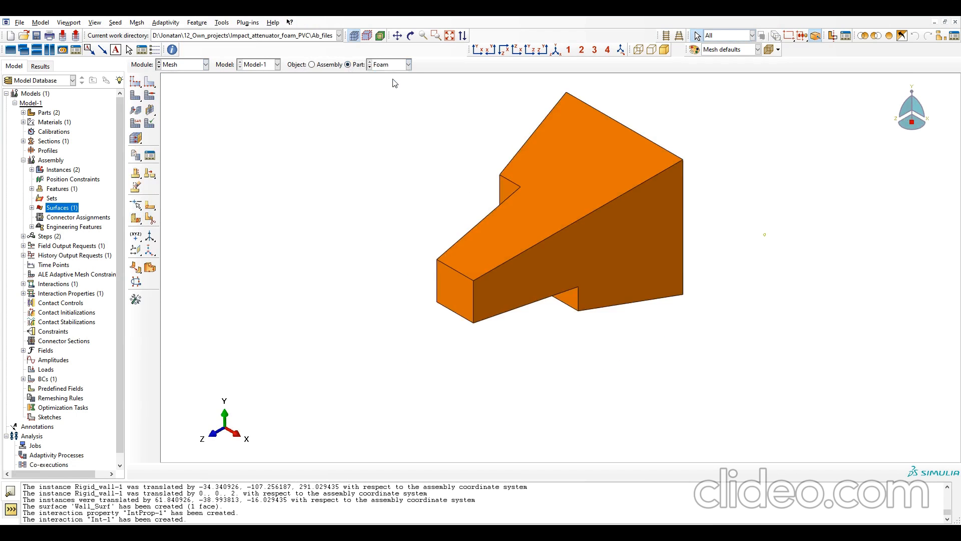
# Partition the foam cell with a plane through three points at the step between its narrow and wide sections
pyautogui.click(136, 219)
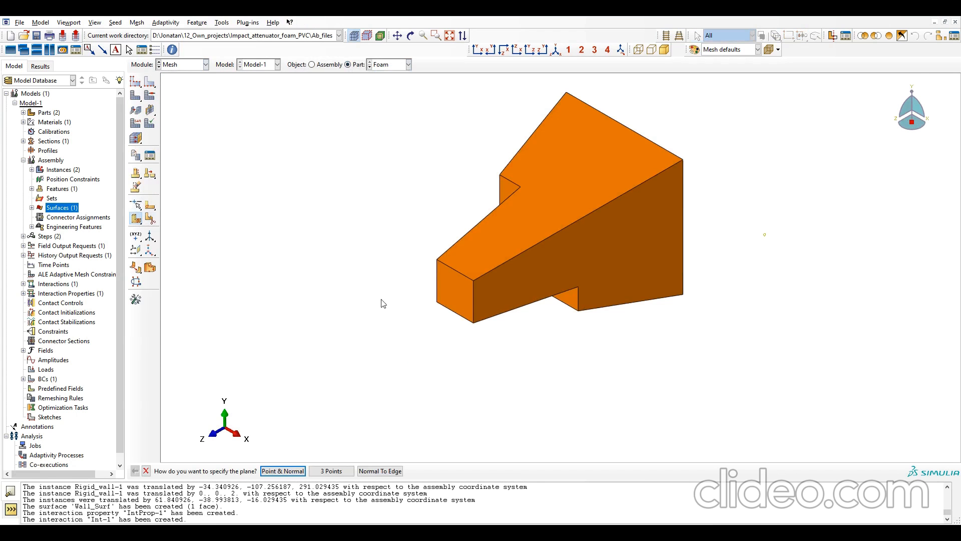
pyautogui.click(331, 472)
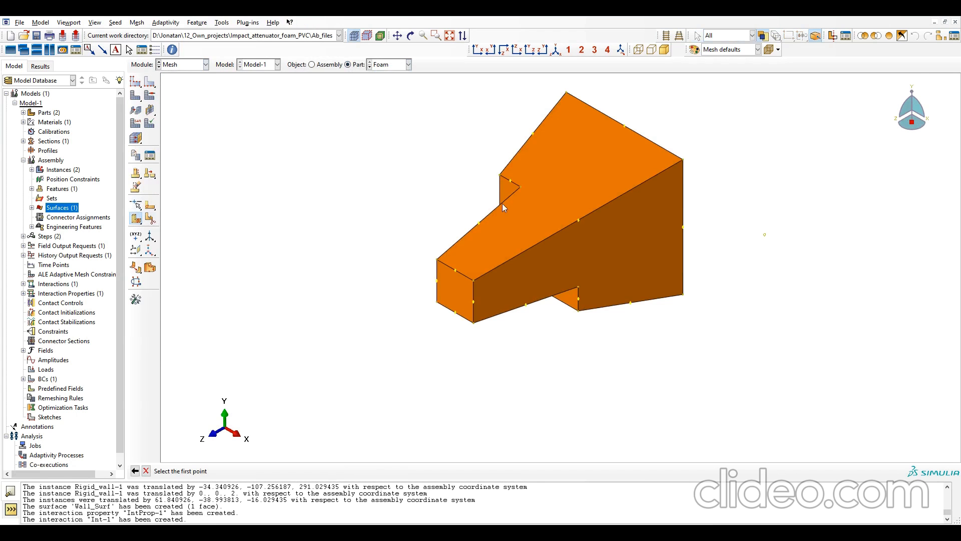
pyautogui.click(579, 221)
pyautogui.click(578, 287)
pyautogui.click(255, 471)
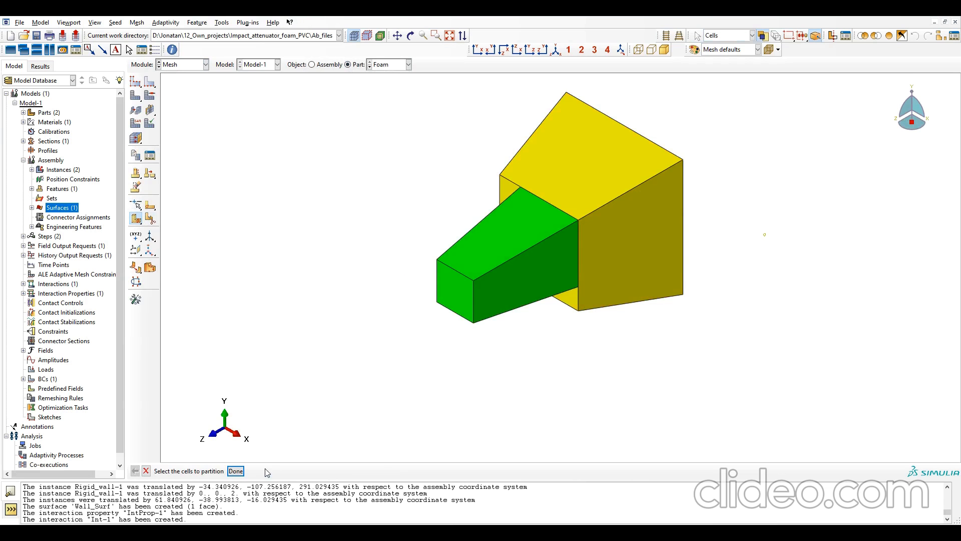
pyautogui.click(236, 471)
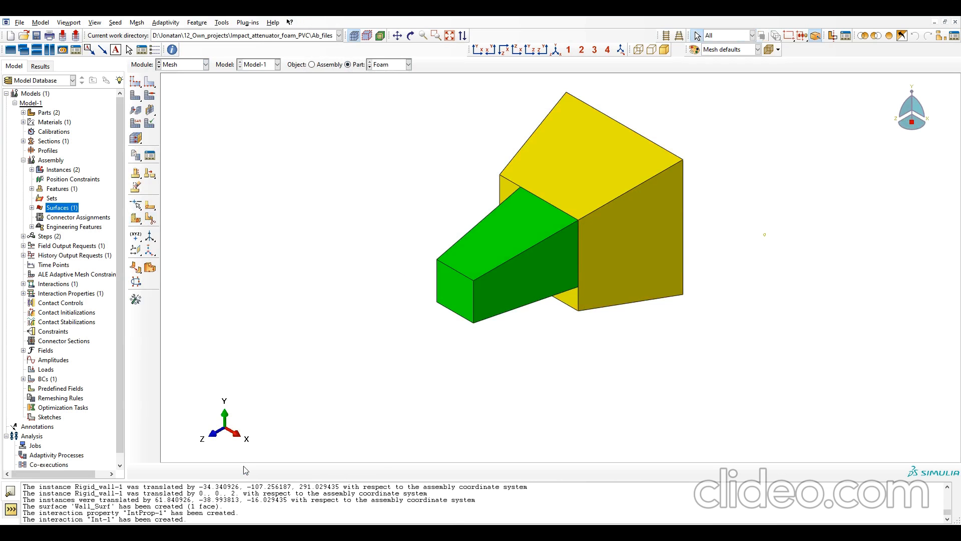
# In the Load module, create a boundary condition named X-Sym with XSYMM on the foam's two side faces lying in the X symmetry plane
pyautogui.click(205, 64)
pyautogui.click(198, 123)
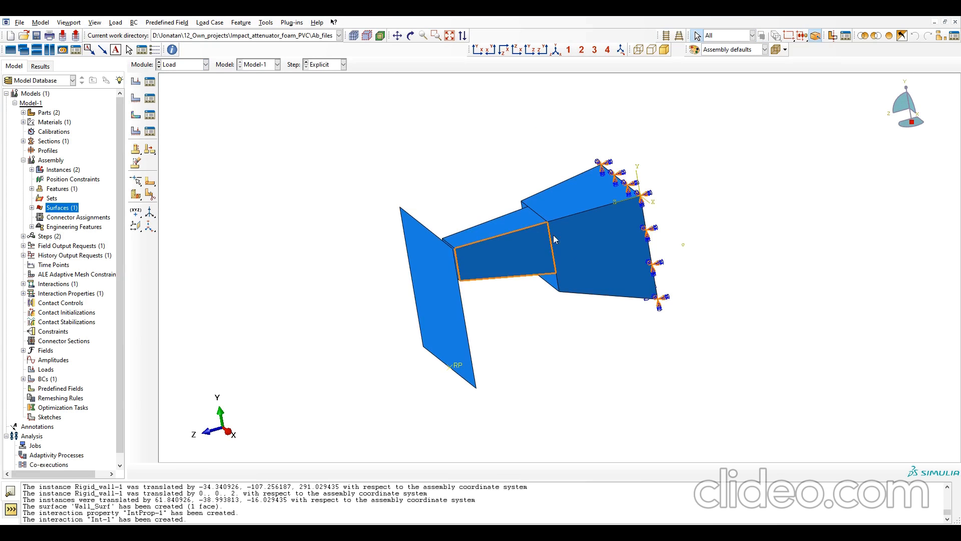
pyautogui.keyDown('ctrl'); pyautogui.keyDown('alt'); pyautogui.moveTo(554, 235); pyautogui.dragTo(614, 275); pyautogui.keyUp('alt'); pyautogui.keyUp('ctrl')
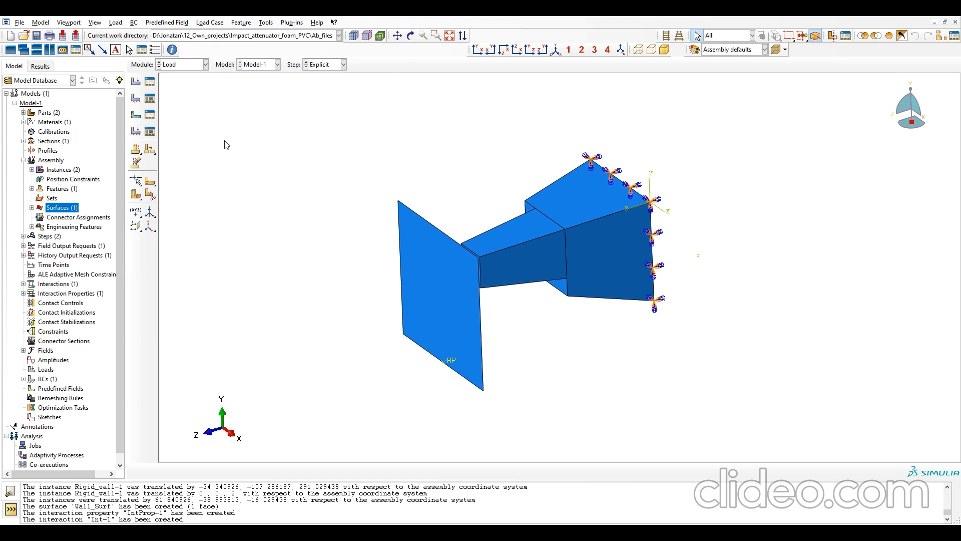
pyautogui.click(136, 100)
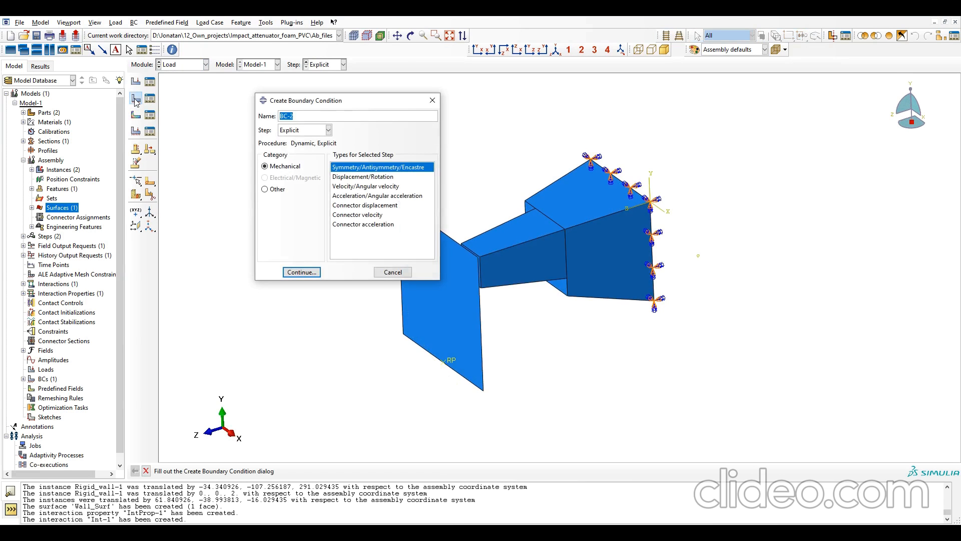
pyautogui.write('X-Sym')
pyautogui.click(306, 273)
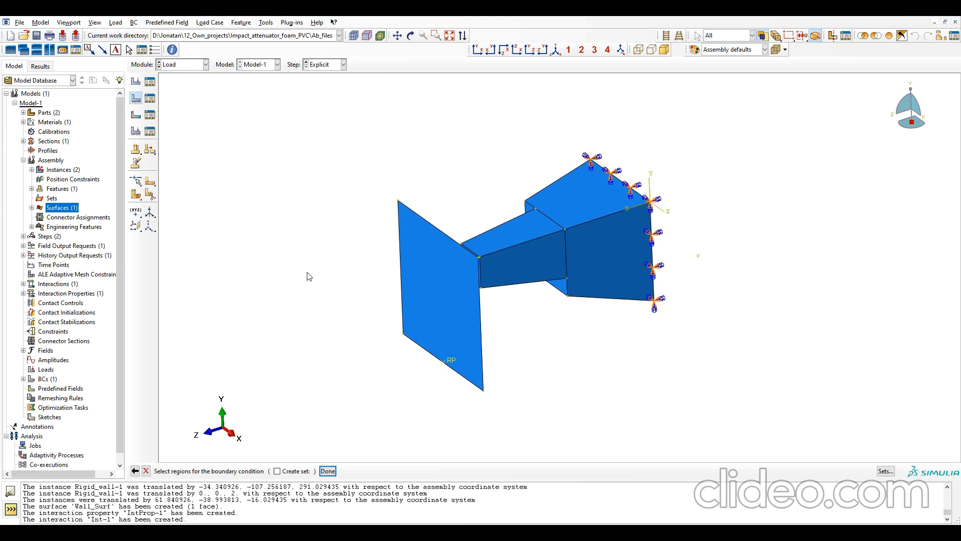
pyautogui.click(540, 256)
pyautogui.keyDown('shift'); pyautogui.click(610, 265); pyautogui.keyUp('shift')
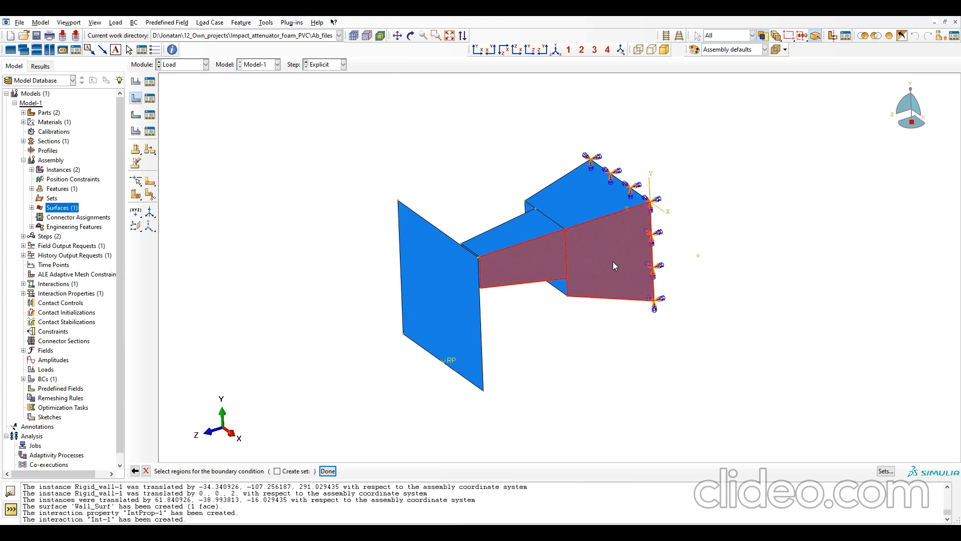
pyautogui.click(327, 472)
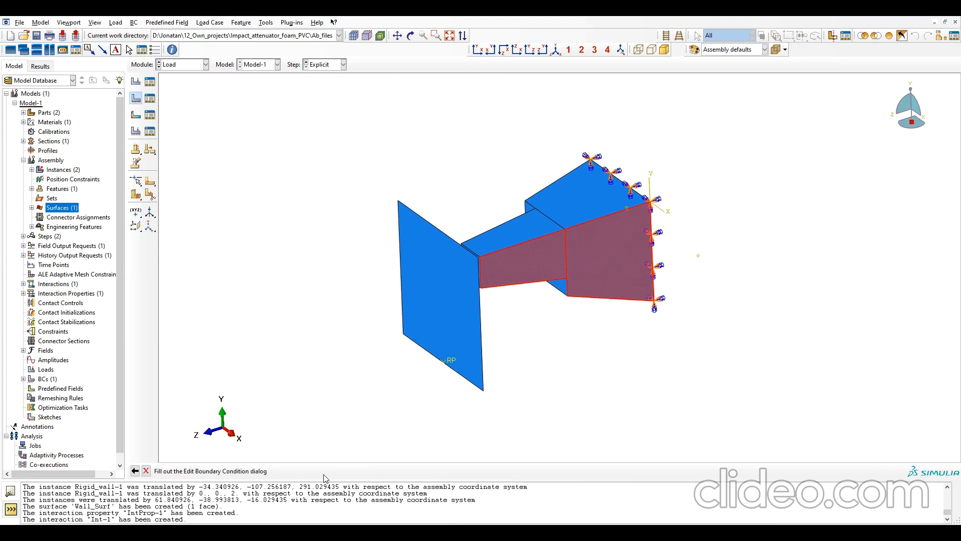
pyautogui.click(339, 161)
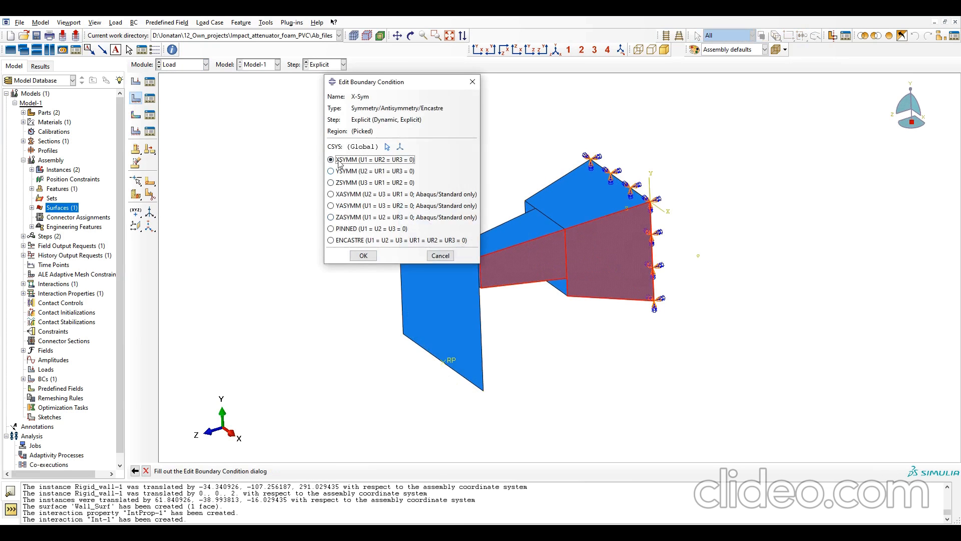
pyautogui.click(367, 256)
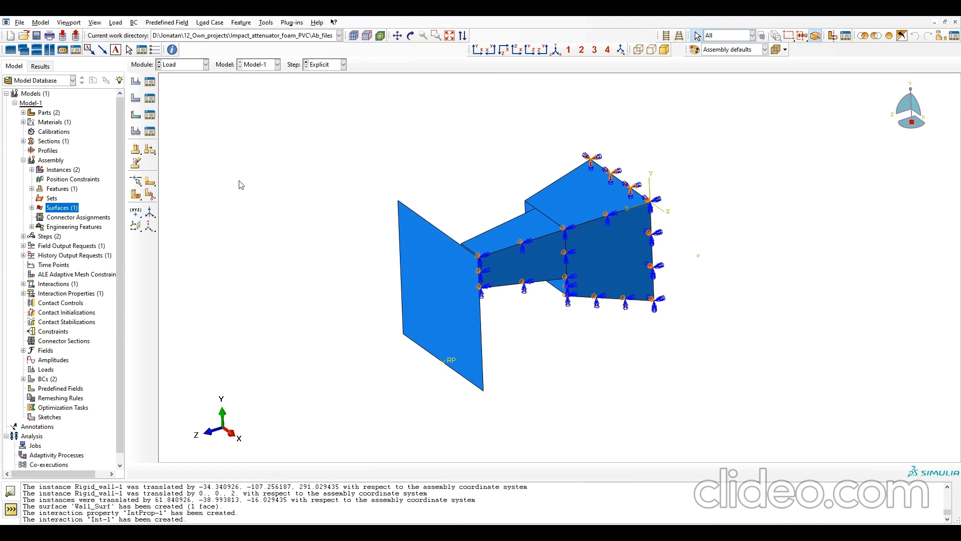
# Create a boundary condition named Y-Sym in the Explicit step with YSYMM on the foam's two upper faces
pyautogui.click(135, 100)
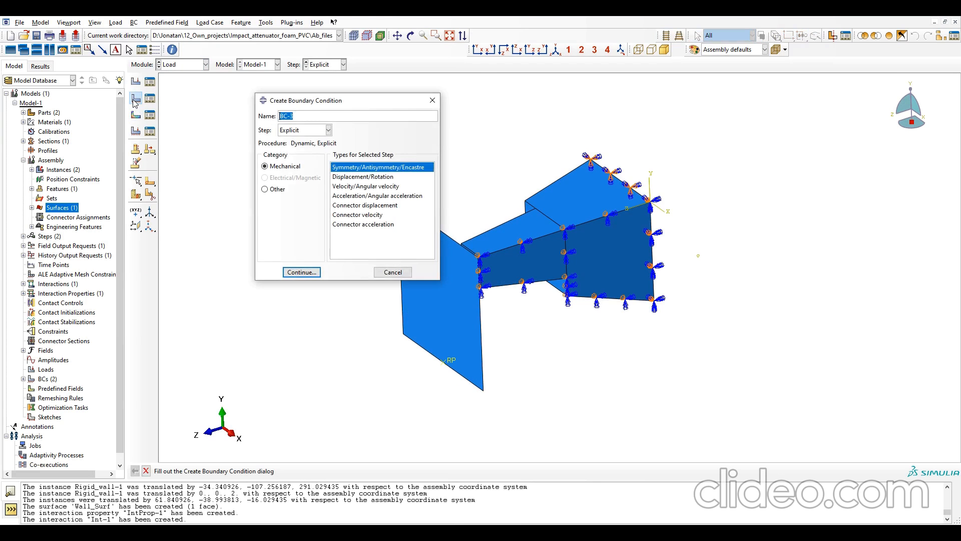
pyautogui.write('Y-Sym')
pyautogui.click(302, 273)
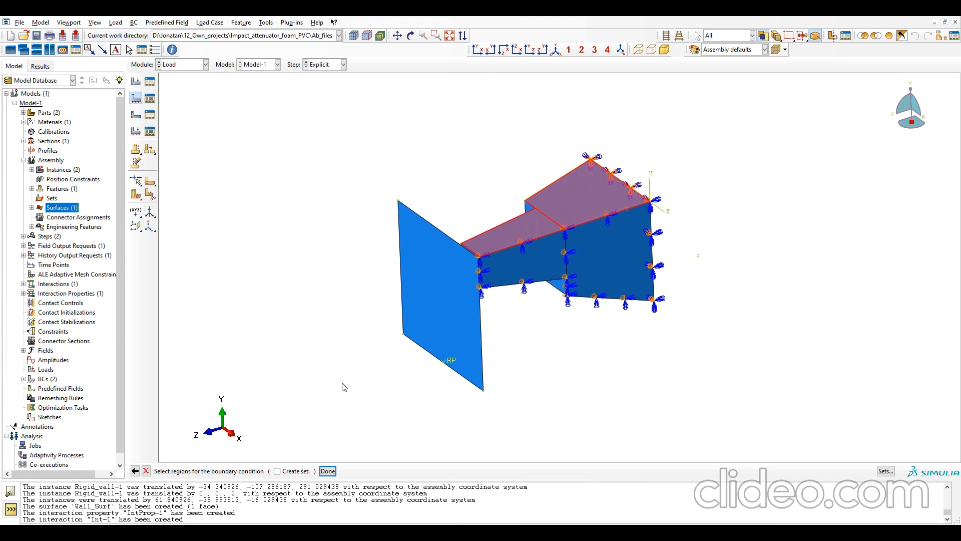
pyautogui.click(331, 471)
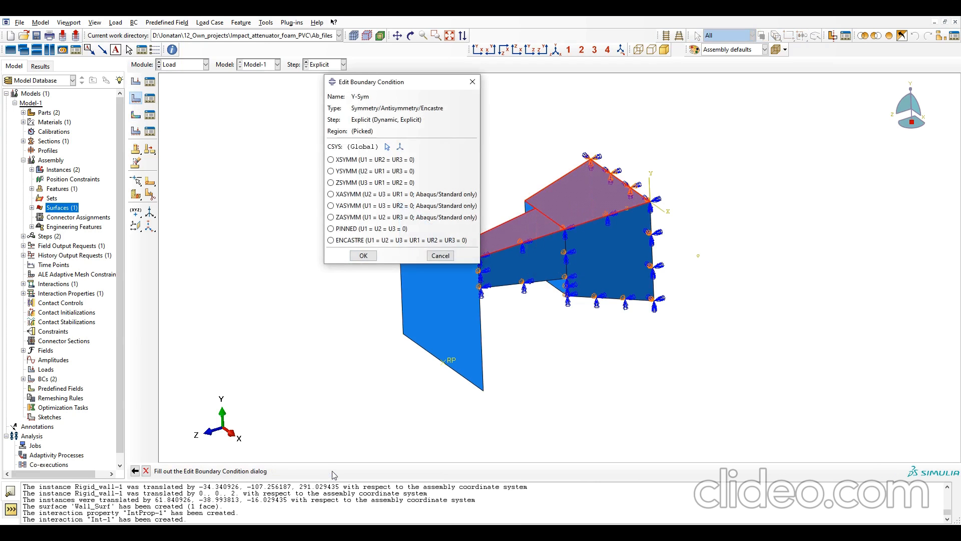
pyautogui.click(342, 171)
pyautogui.click(363, 256)
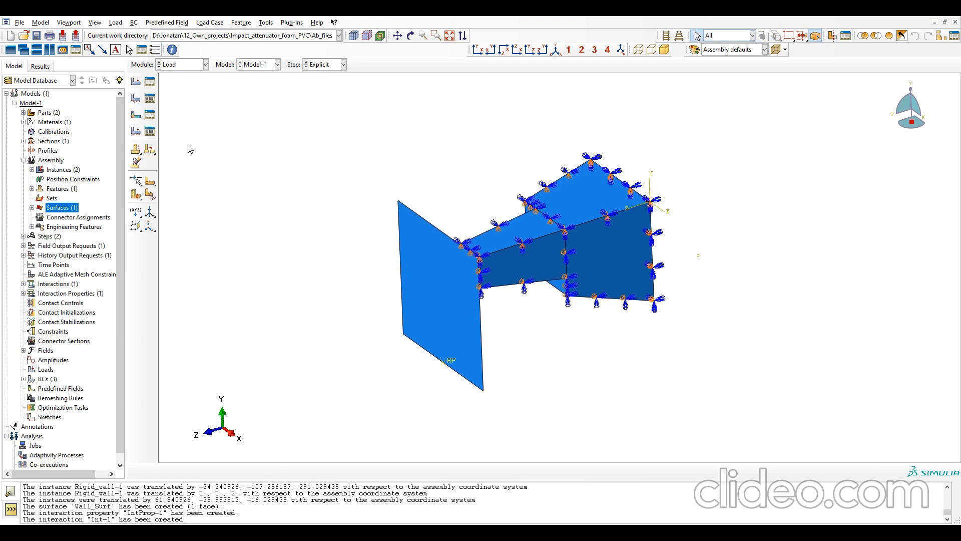
# Create a Displacement/Rotation boundary condition named Wall_BC in the Explicit step on the rigid wall's reference point
pyautogui.click(135, 98)
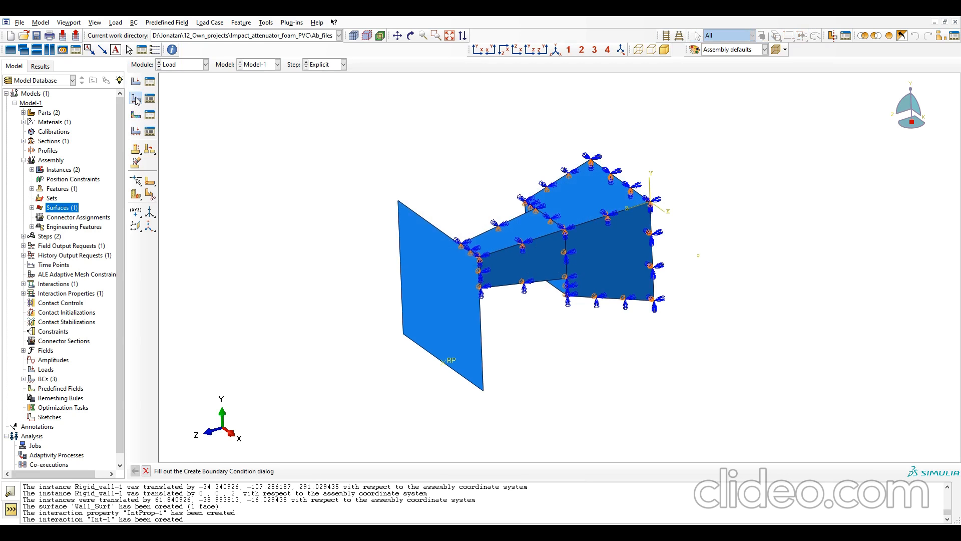
pyautogui.write('Wa')
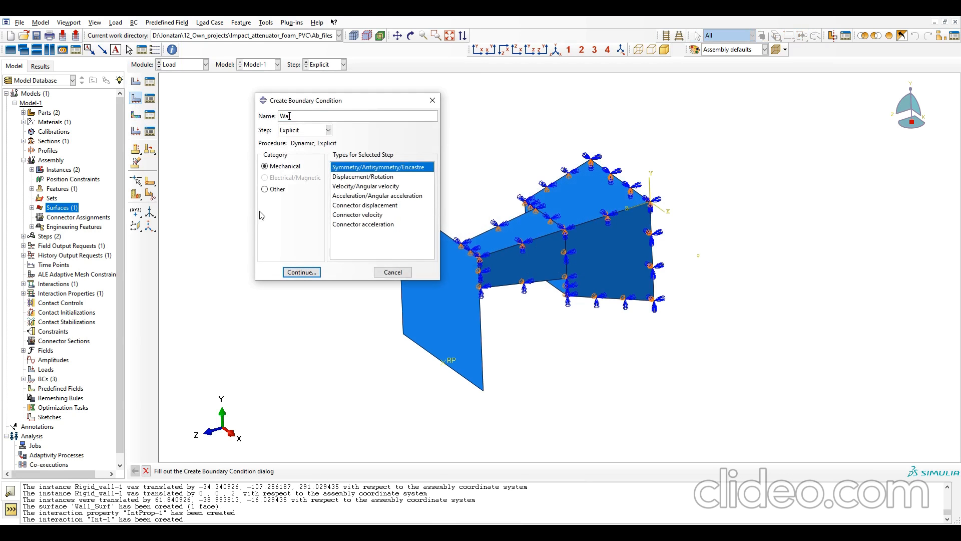
pyautogui.write('ll_BC')
pyautogui.click(349, 177)
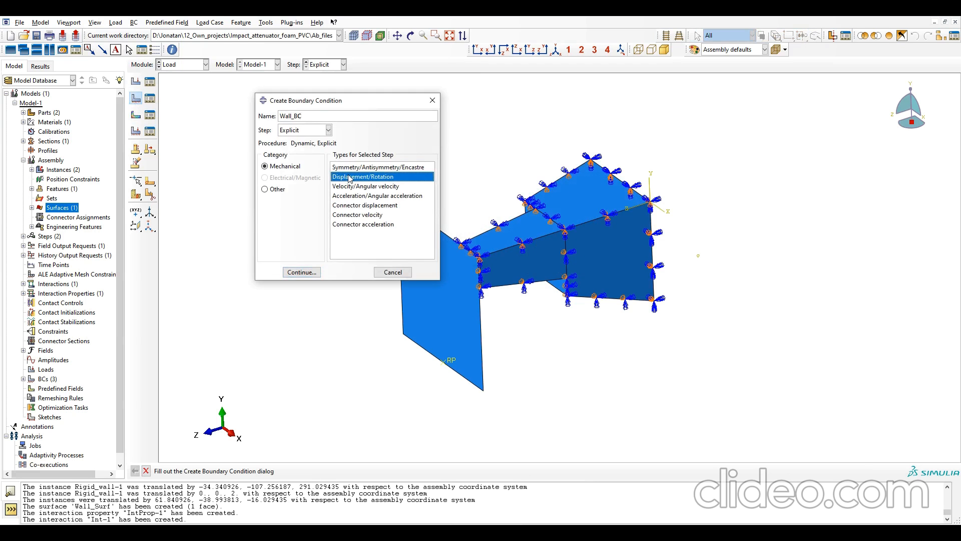
pyautogui.click(310, 273)
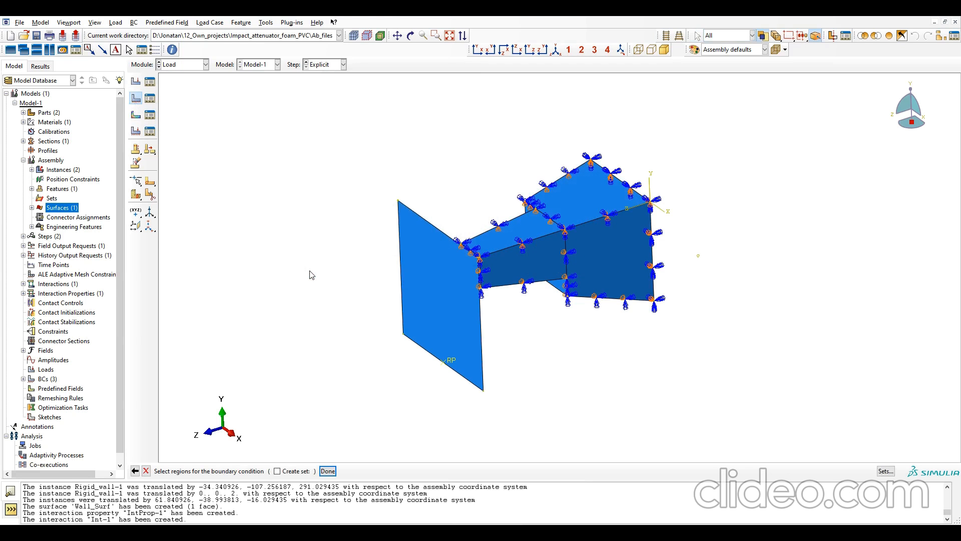
pyautogui.click(446, 364)
pyautogui.click(328, 471)
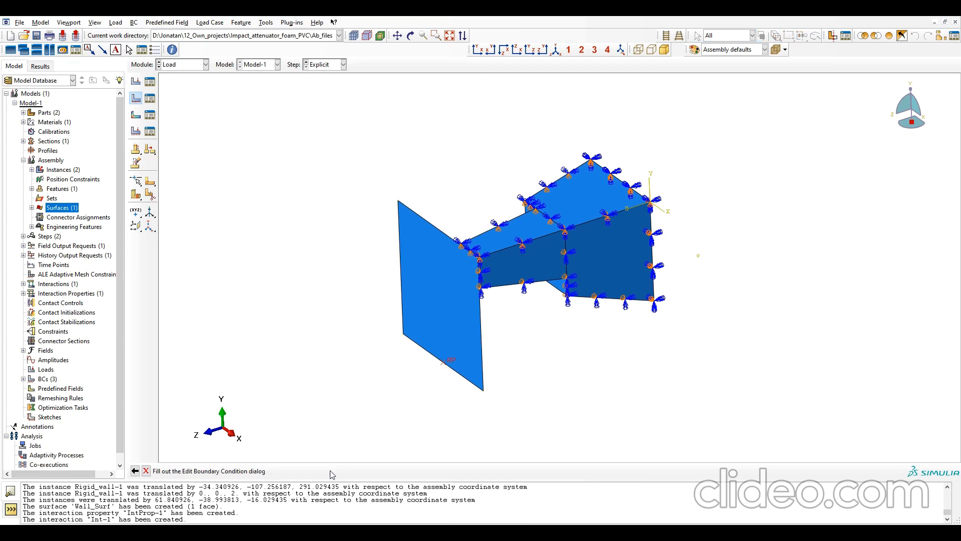
# Constrain U1, U2, UR1, UR2 and UR3 to 0 in Wall_BC, leaving U3 free
pyautogui.click(201, 225)
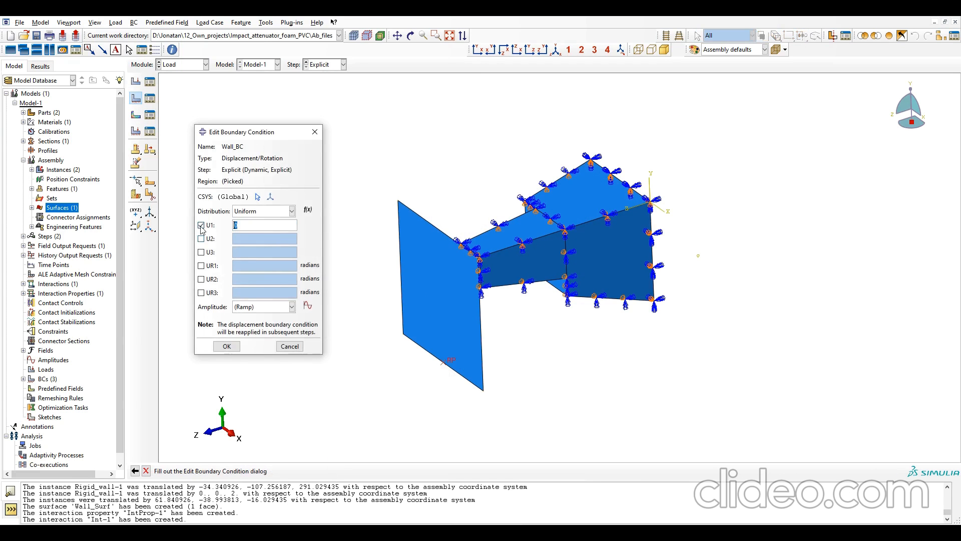
pyautogui.click(200, 238)
pyautogui.click(201, 265)
pyautogui.click(201, 279)
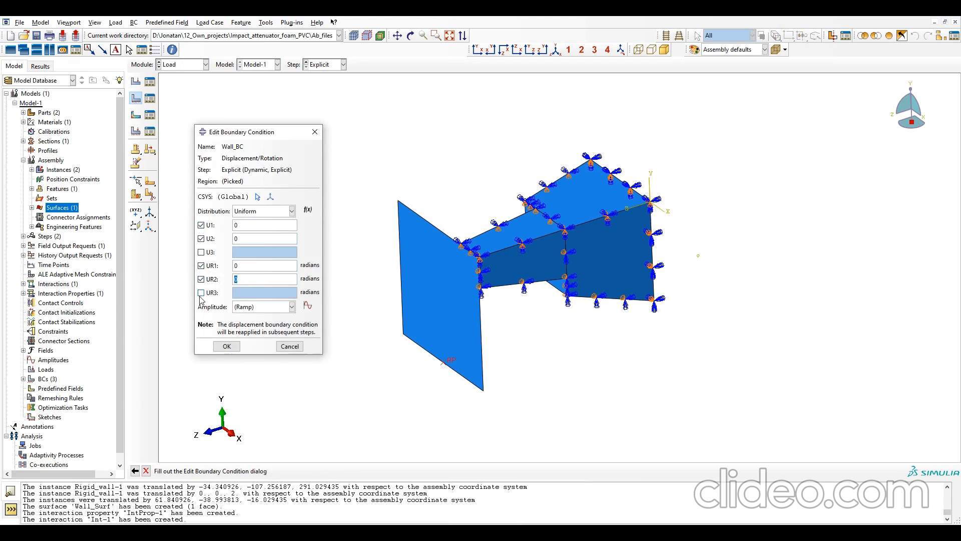
pyautogui.click(201, 292)
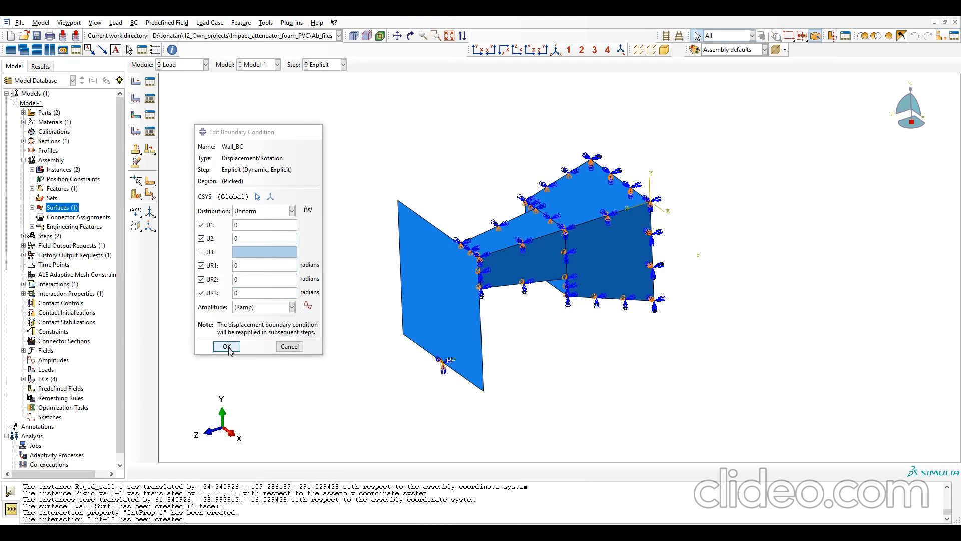
pyautogui.click(228, 347)
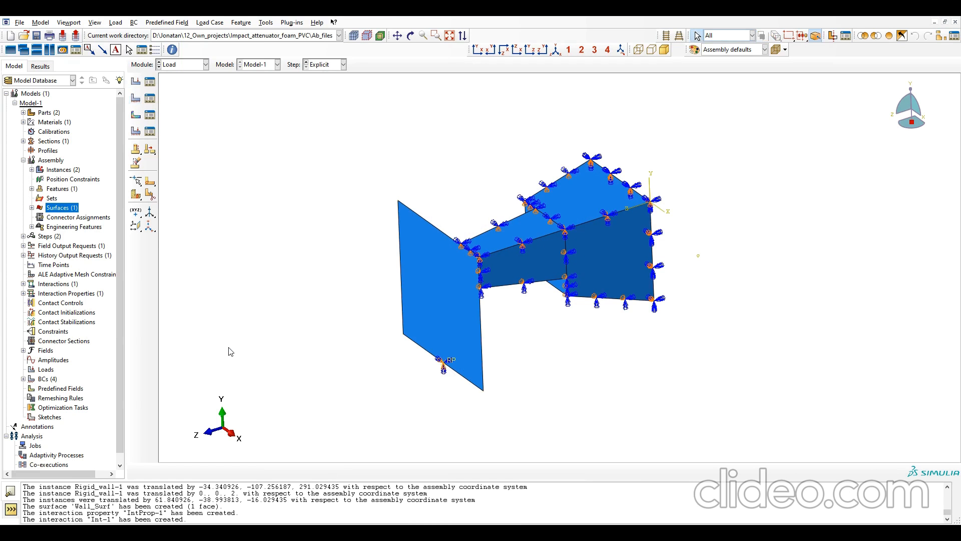
# Create a mechanical Velocity predefined field in the Initial step on the wall's reference point with V3 set to -7000
pyautogui.click(135, 115)
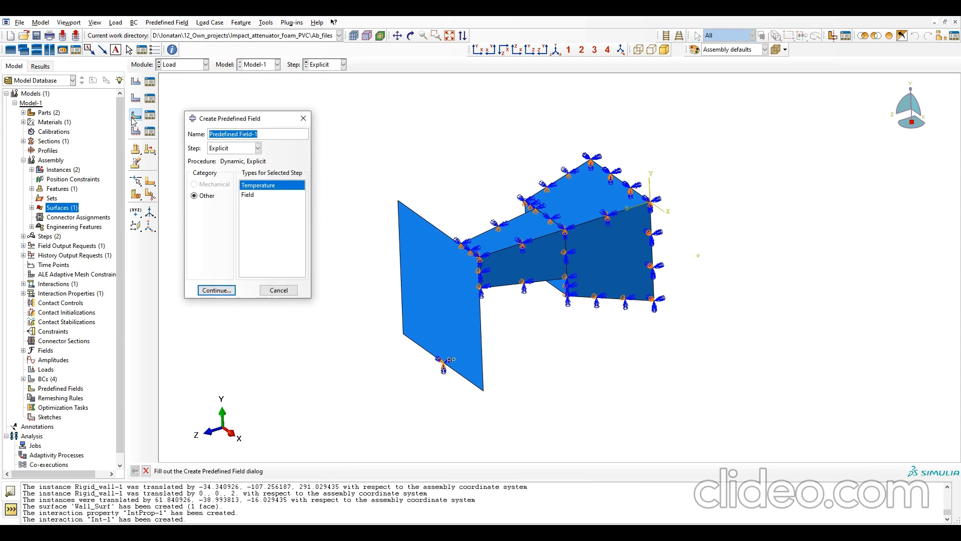
pyautogui.click(229, 149)
pyautogui.click(232, 158)
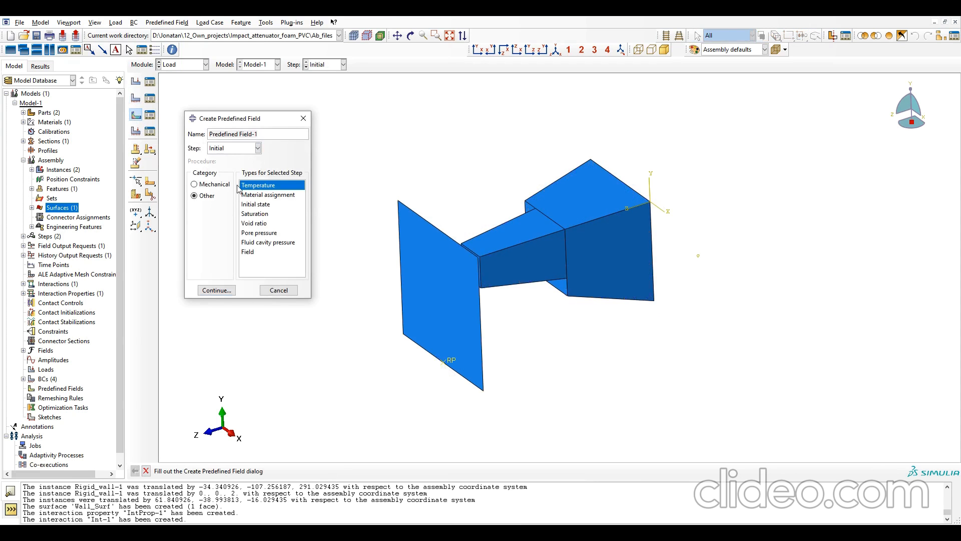
pyautogui.click(215, 185)
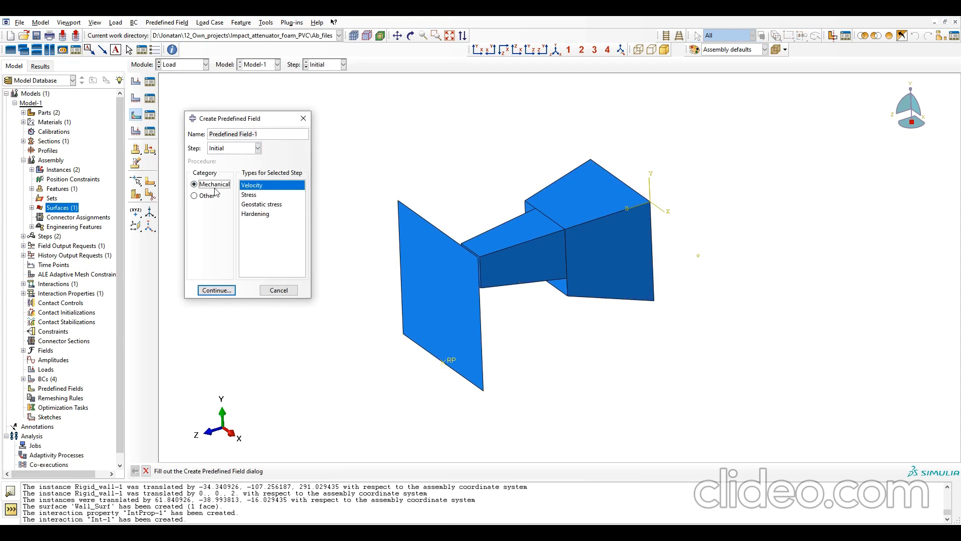
pyautogui.click(217, 291)
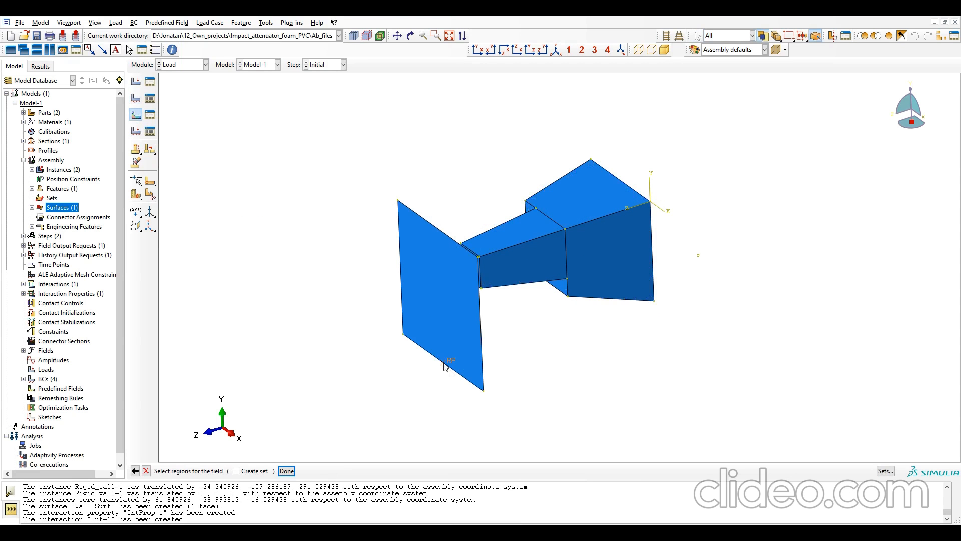
pyautogui.click(286, 471)
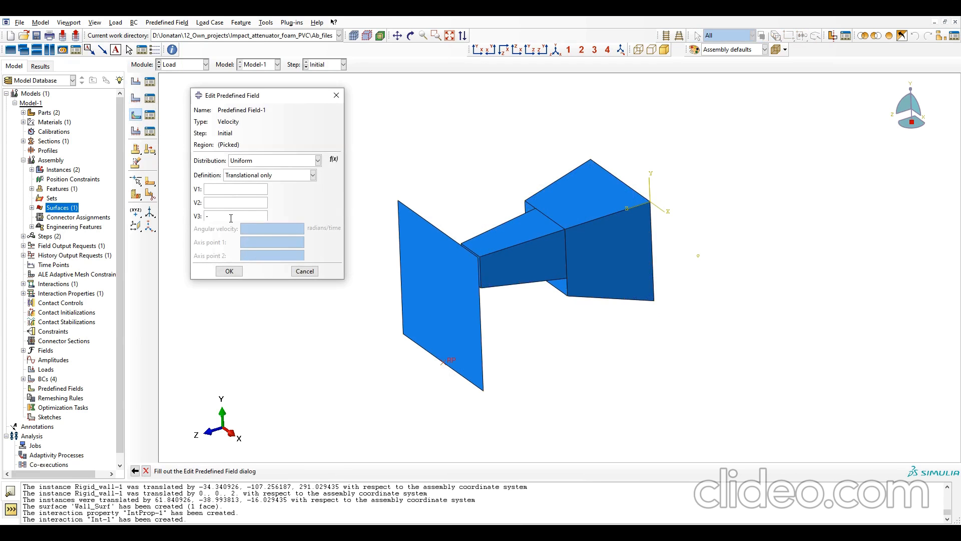
pyautogui.click(231, 217)
pyautogui.write('-7000')
pyautogui.click(229, 271)
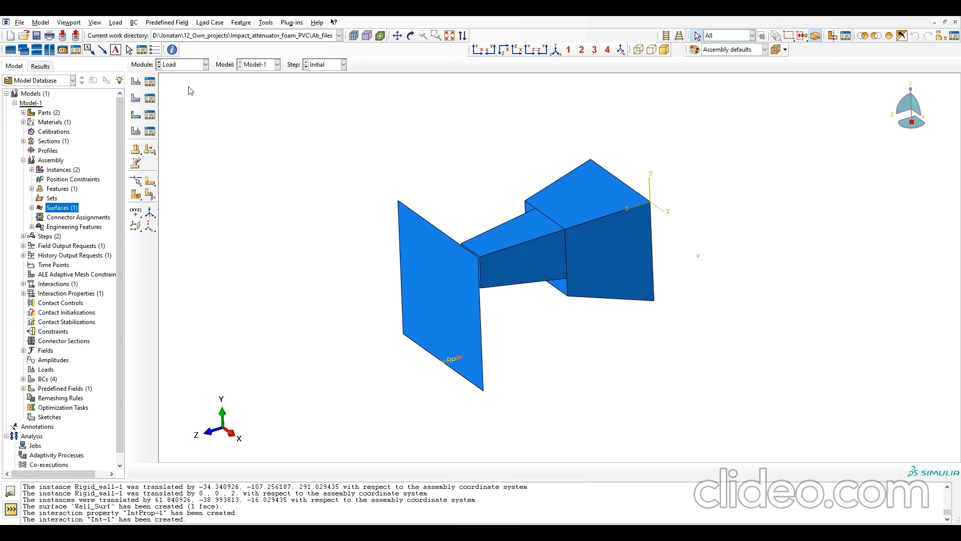
# Return to the Mesh module and set the Foam part as the object to mesh instead of the assembly
pyautogui.click(189, 65)
pyautogui.click(181, 132)
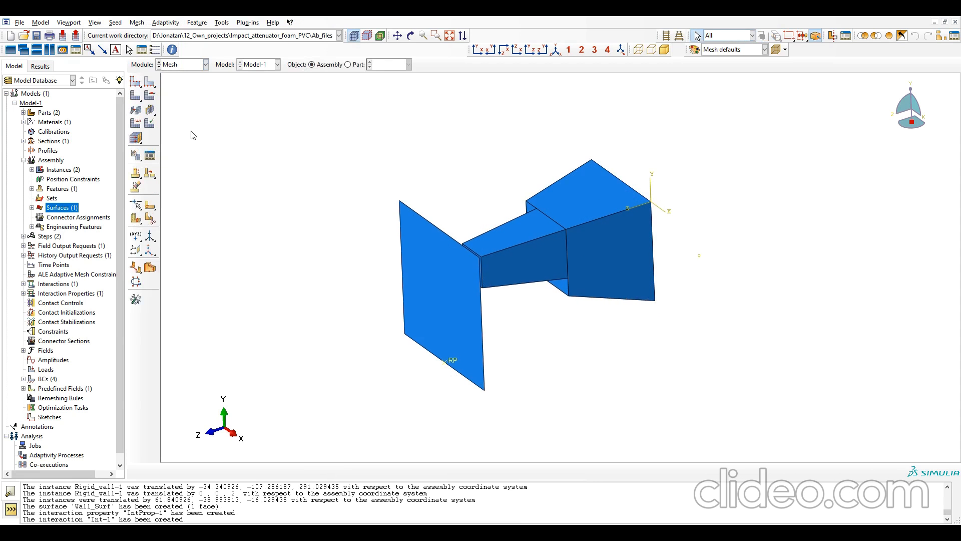
pyautogui.click(137, 84)
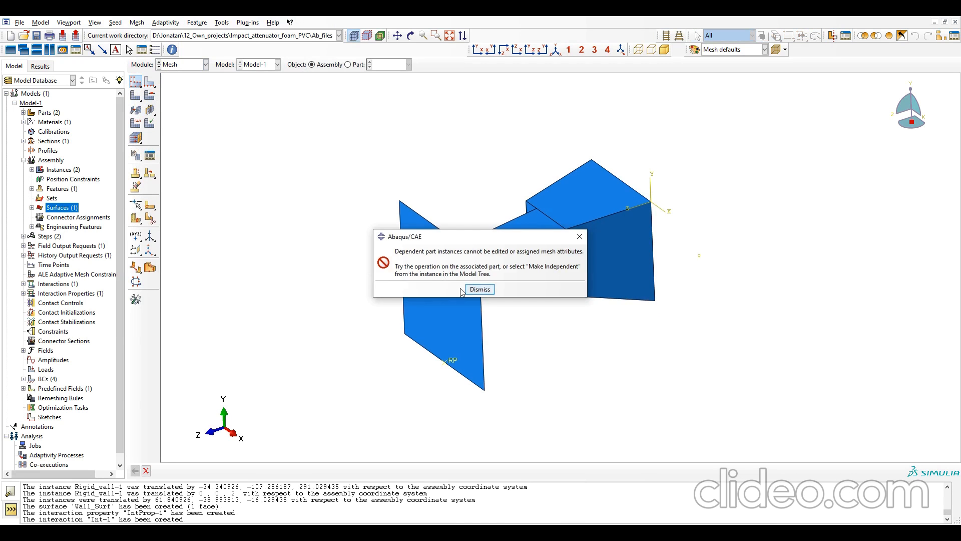
pyautogui.click(481, 290)
pyautogui.click(358, 65)
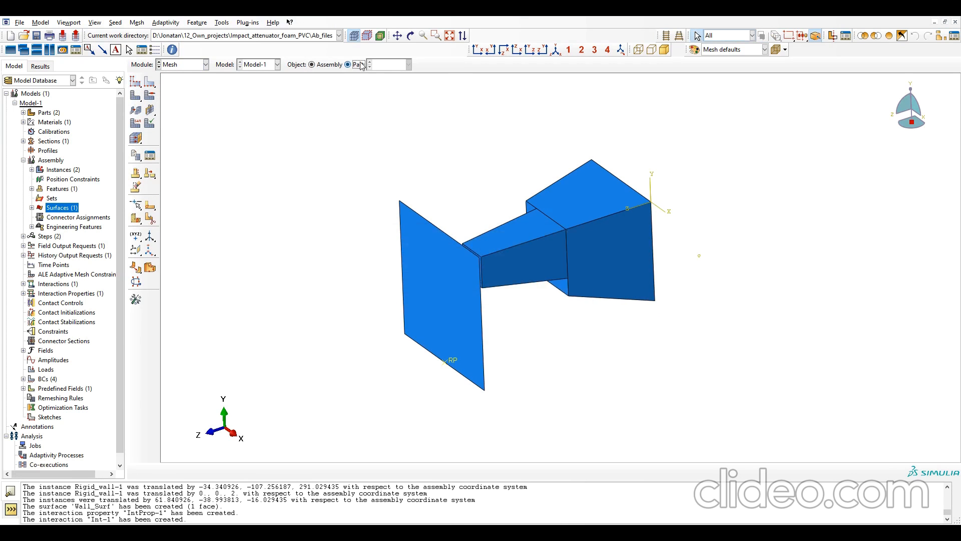
# Seed the Foam part with an approximate global size of 6
pyautogui.click(136, 82)
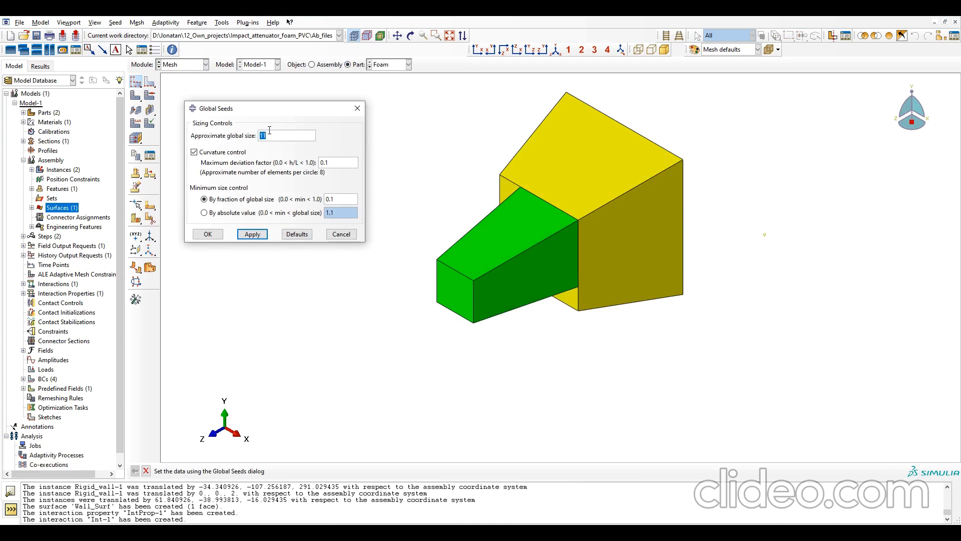
pyautogui.write('6')
pyautogui.click(210, 235)
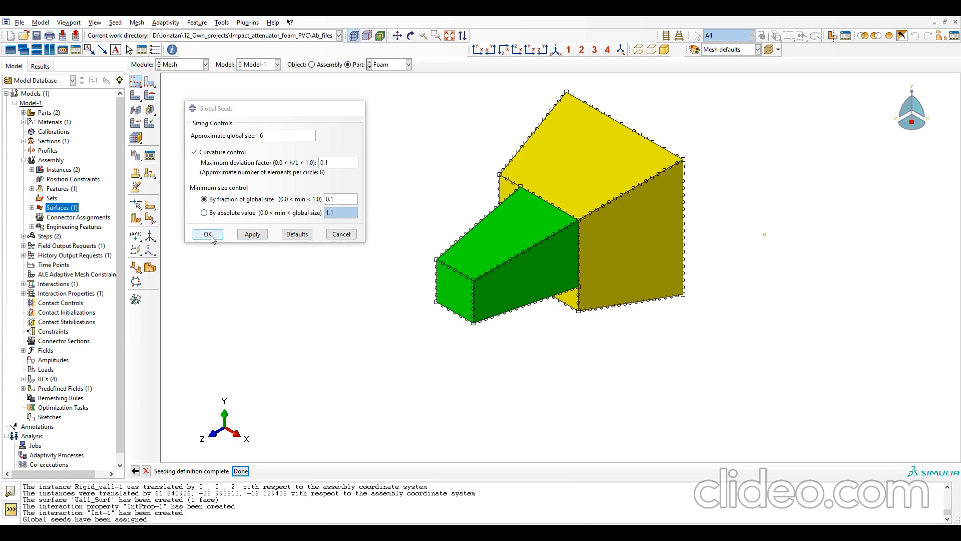
# Assign linear 3D Stress elements from the Explicit library with reduced integration to both foam cells
pyautogui.click(135, 123)
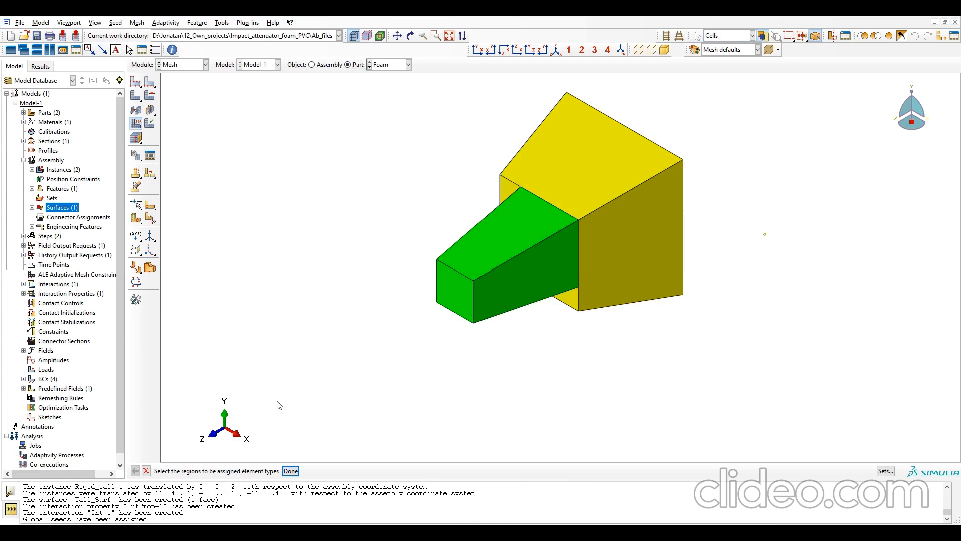
pyautogui.click(503, 269)
pyautogui.keyDown('shift'); pyautogui.click(604, 220); pyautogui.keyUp('shift')
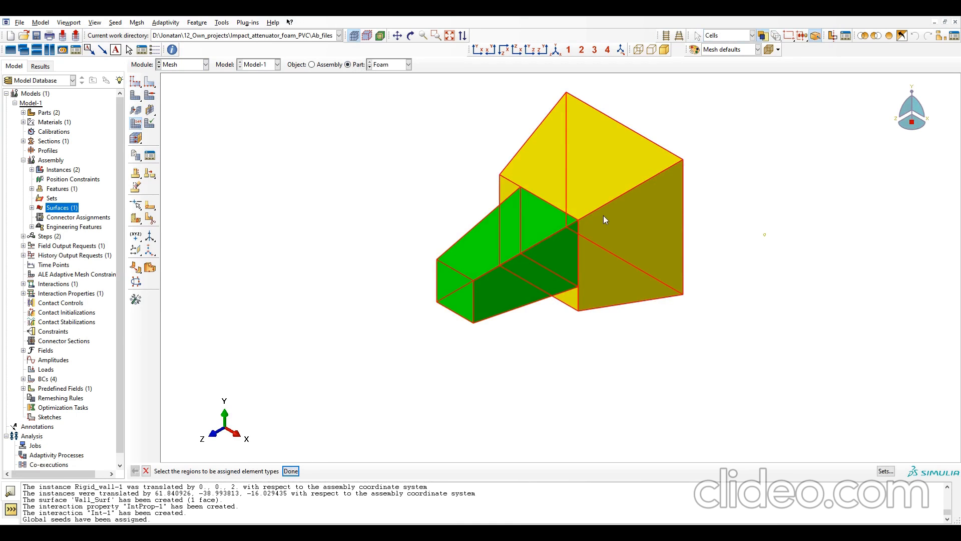
pyautogui.click(291, 471)
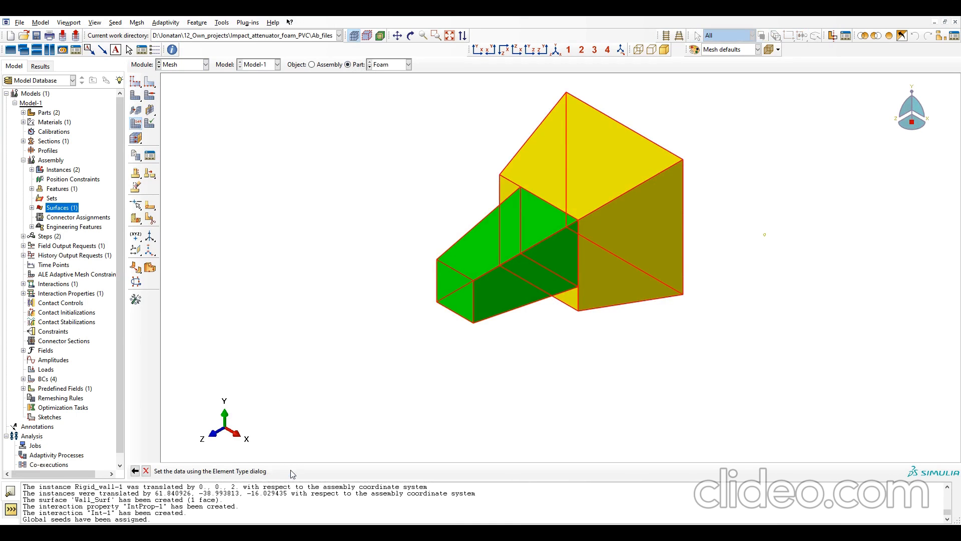
pyautogui.click(229, 136)
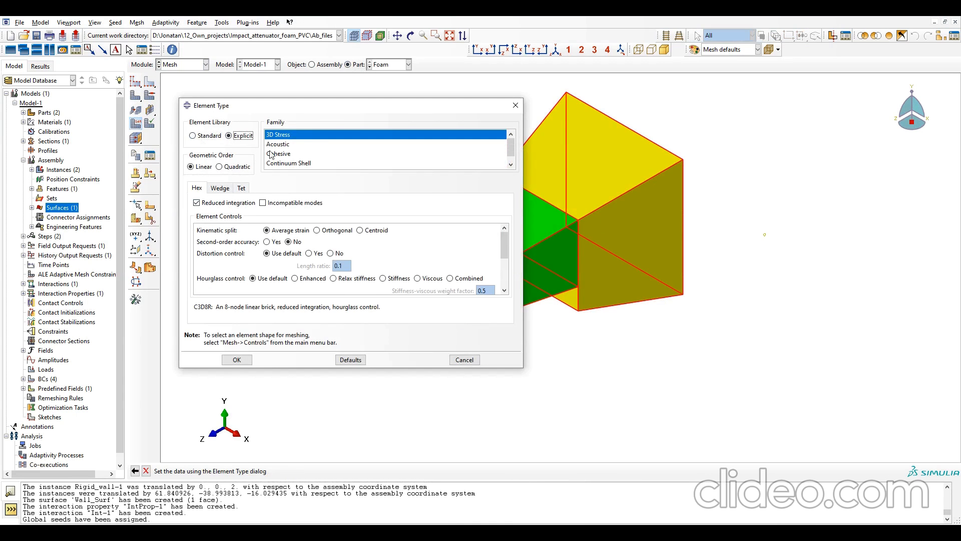
pyautogui.click(237, 360)
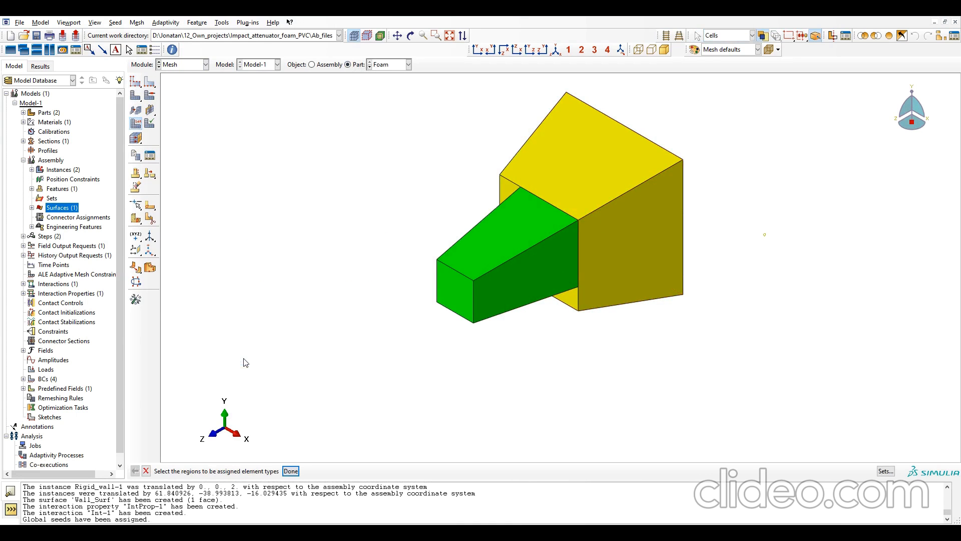
# Generate the mesh on the Foam part and inspect it
pyautogui.click(136, 96)
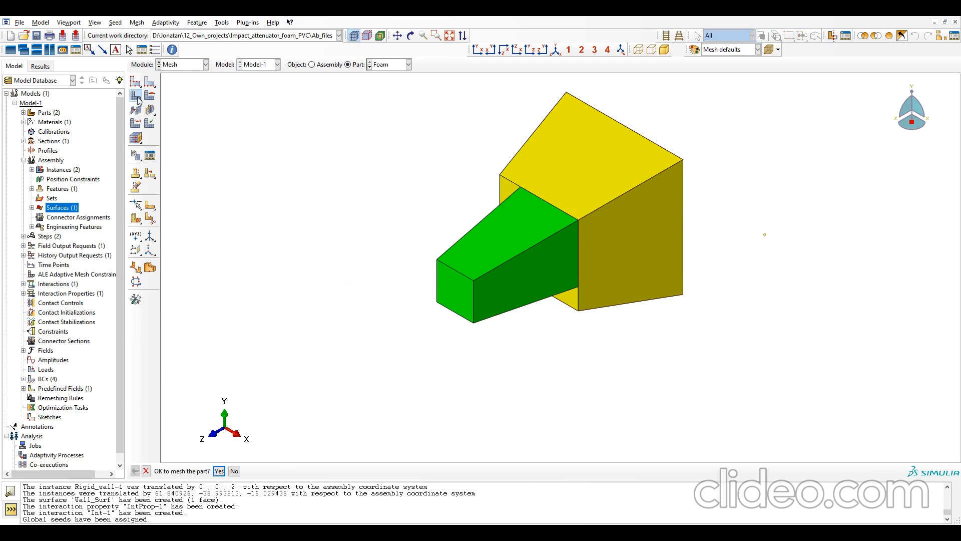
pyautogui.click(220, 471)
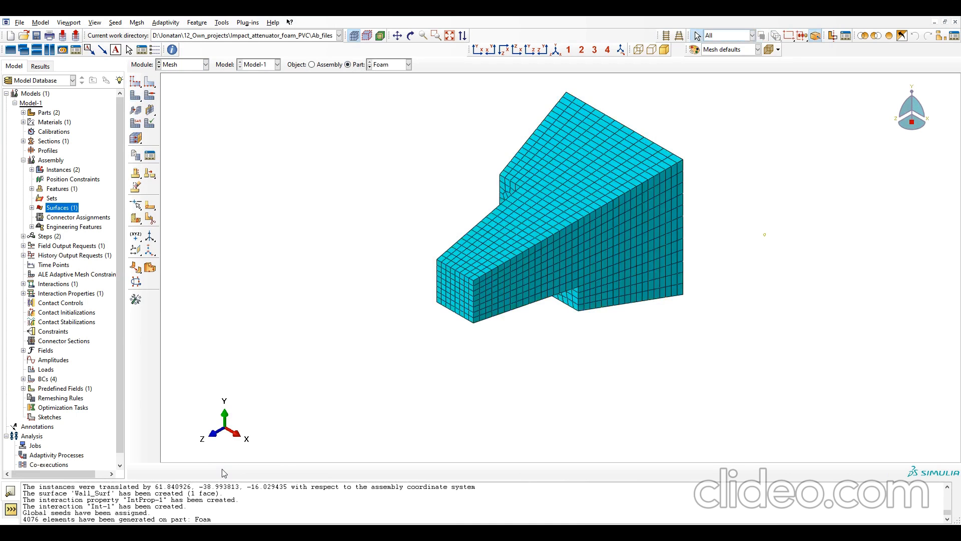
pyautogui.moveTo(488, 252)
pyautogui.keyDown('ctrl'); pyautogui.keyDown('alt'); pyautogui.mouseDown()
pyautogui.moveTo(618, 233)
pyautogui.moveTo(617, 224)
pyautogui.moveTo(518, 245)
pyautogui.moveTo(447, 245)
pyautogui.moveTo(481, 240)
pyautogui.mouseUp(); pyautogui.keyUp('alt'); pyautogui.keyUp('ctrl')
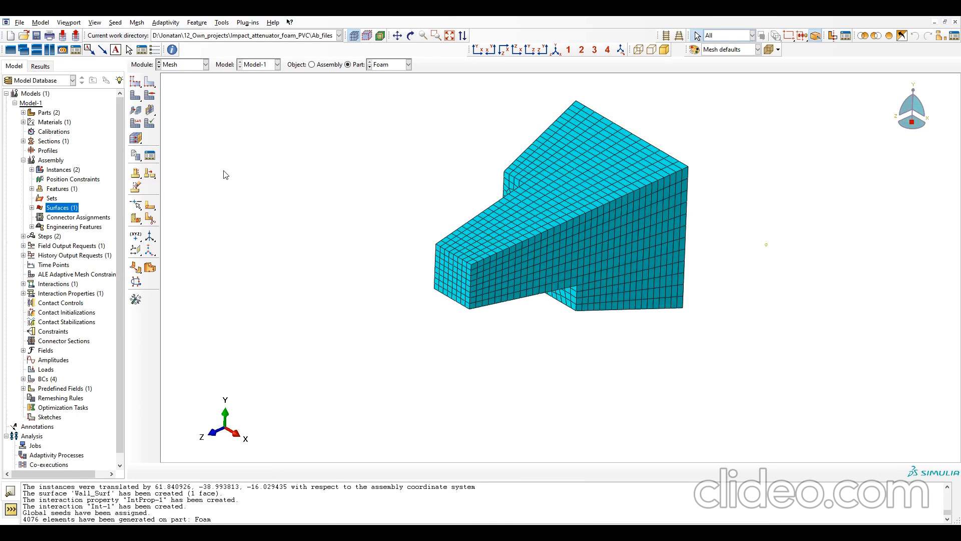
# In the Job module, create a full analysis job named Crash_event from Model-1 with the default settings
pyautogui.click(184, 66)
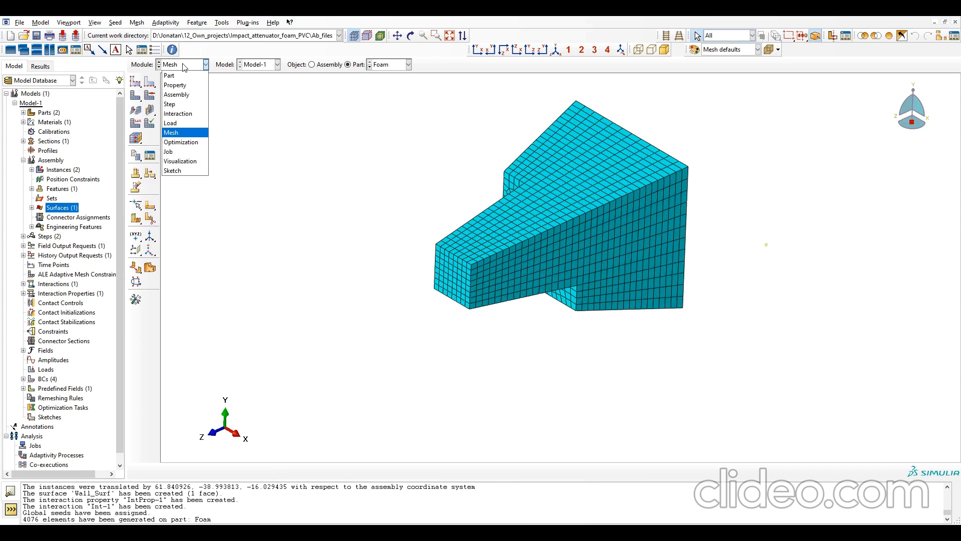
pyautogui.click(189, 151)
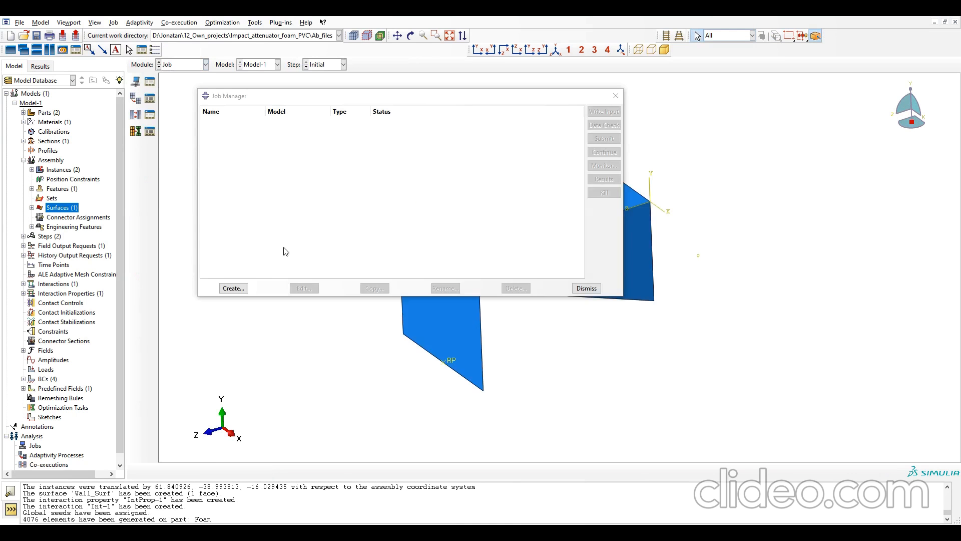
pyautogui.click(232, 289)
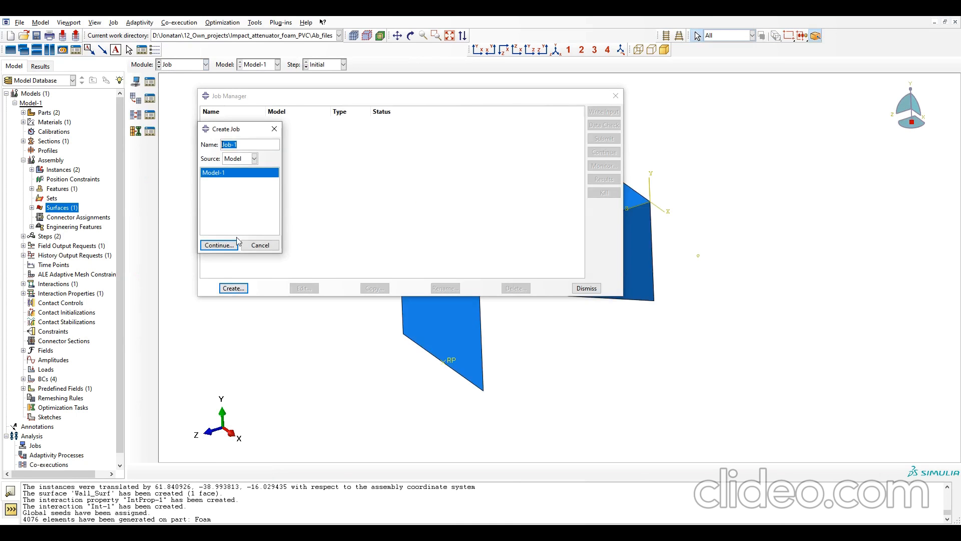
pyautogui.write('Crash_event')
pyautogui.click(219, 245)
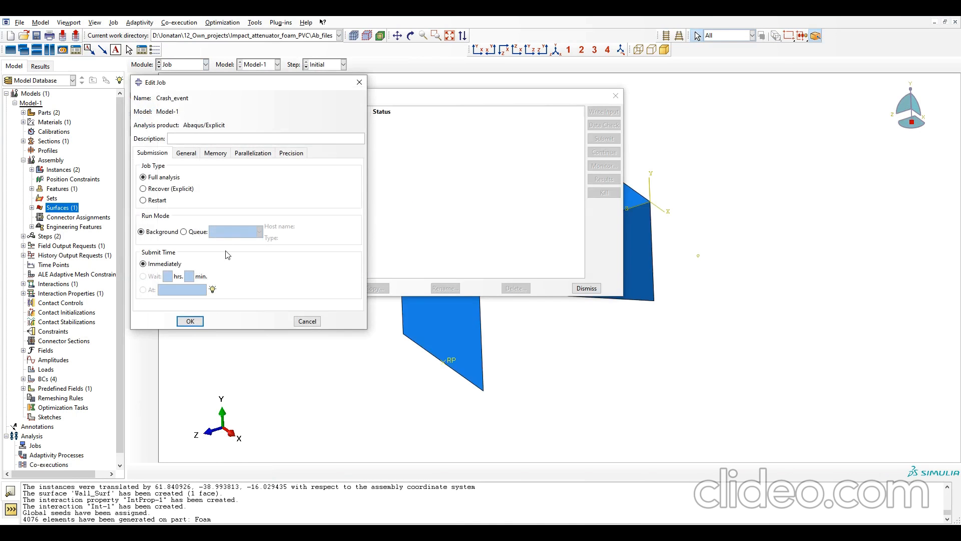
pyautogui.click(190, 321)
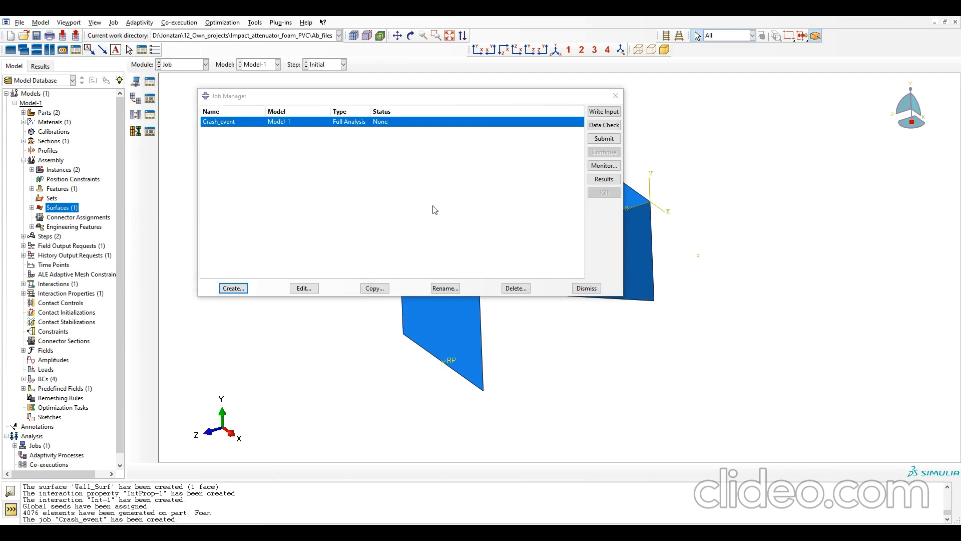
# Submit the Crash_event job for analysis and open its monitor
pyautogui.click(606, 140)
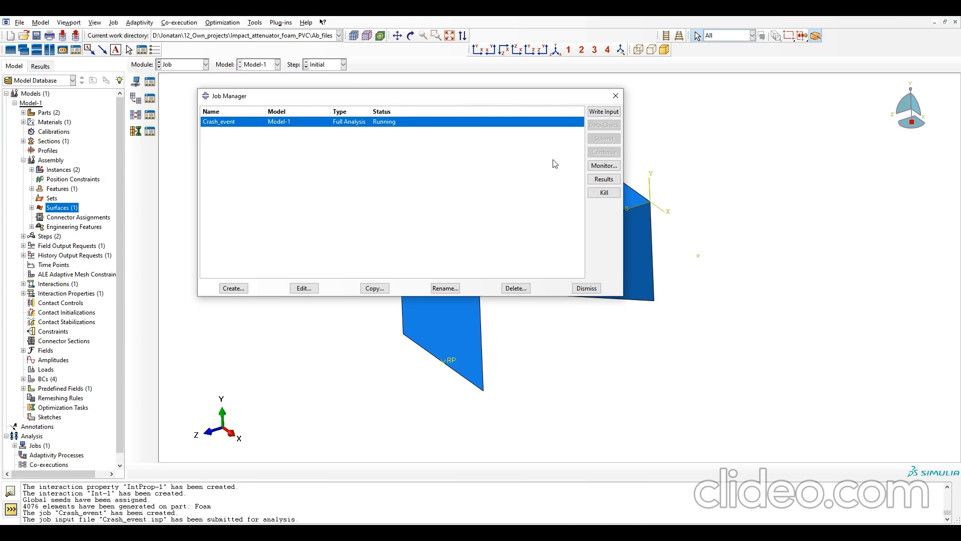
pyautogui.click(599, 167)
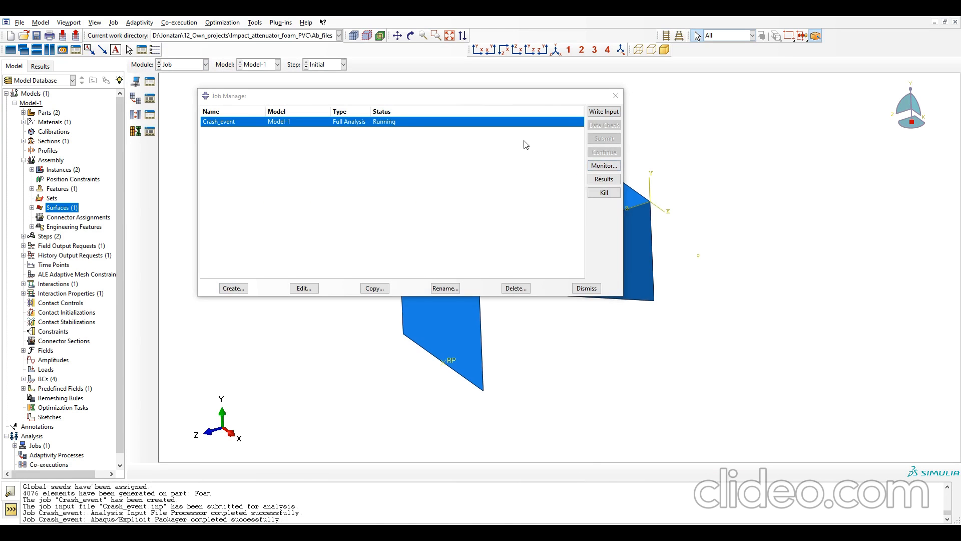
# Open the Crash_event job results and mirror the displayed model about the XZ and YZ planes
pyautogui.click(604, 166)
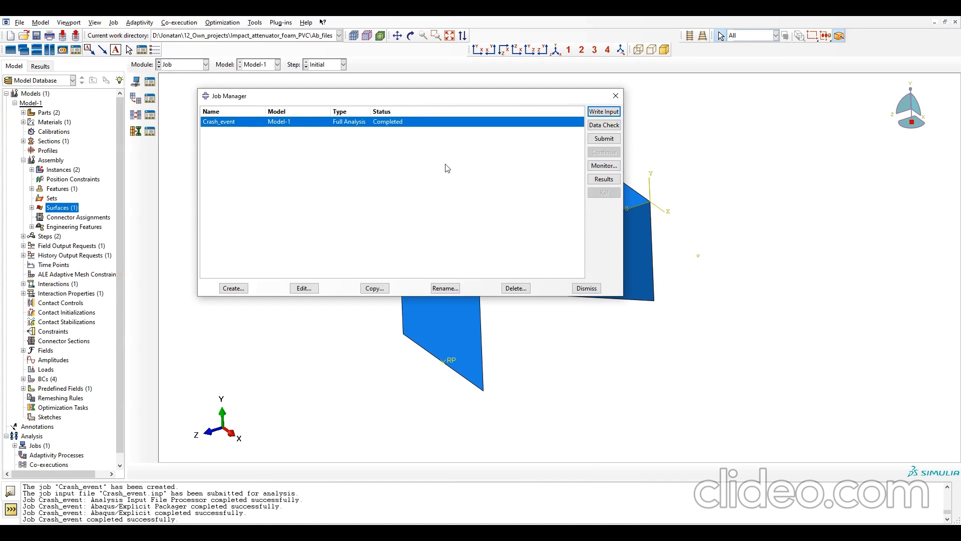
pyautogui.click(595, 182)
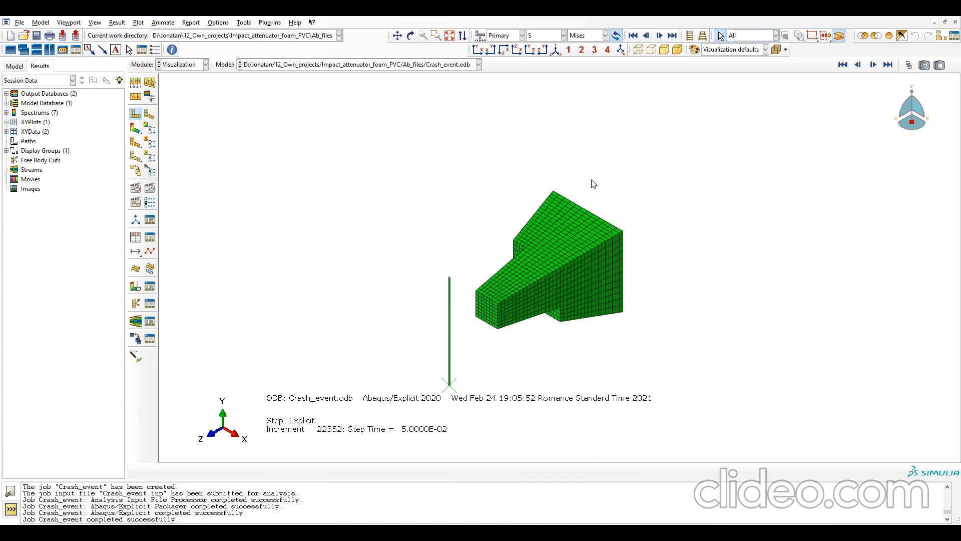
pyautogui.click(149, 96)
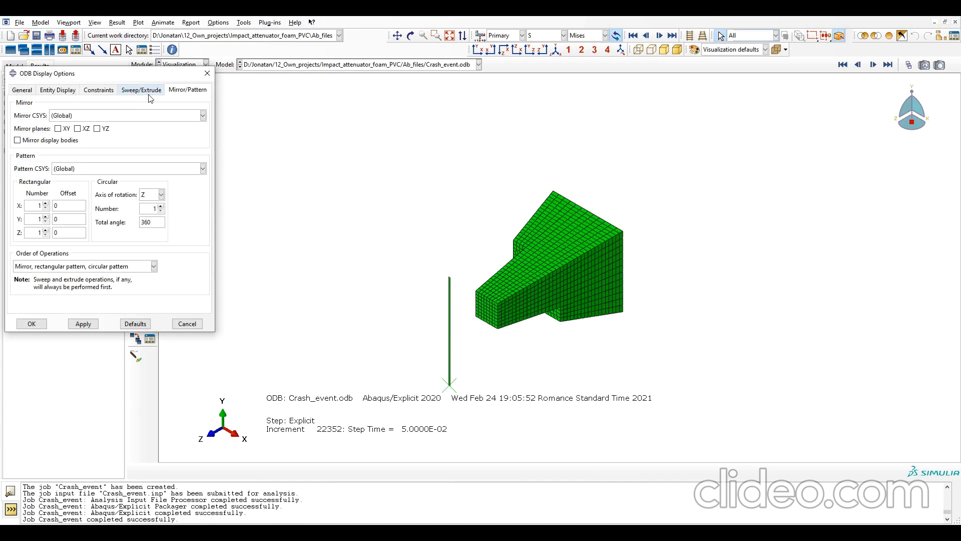
pyautogui.click(78, 129)
pyautogui.click(98, 129)
pyautogui.click(83, 324)
pyautogui.click(635, 297)
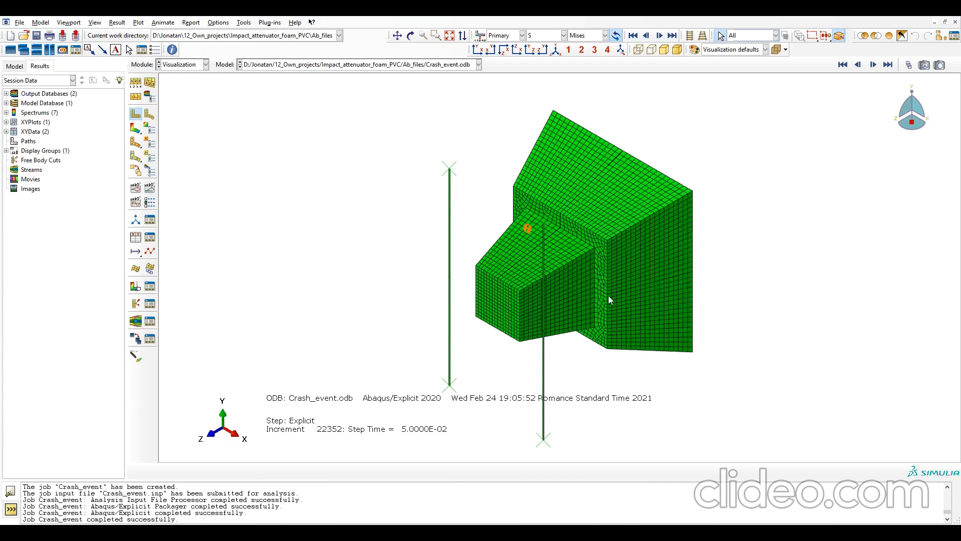
pyautogui.keyDown('ctrl'); pyautogui.keyDown('alt'); pyautogui.moveTo(497, 336); pyautogui.dragTo(626, 256); pyautogui.keyUp('alt'); pyautogui.keyUp('ctrl')
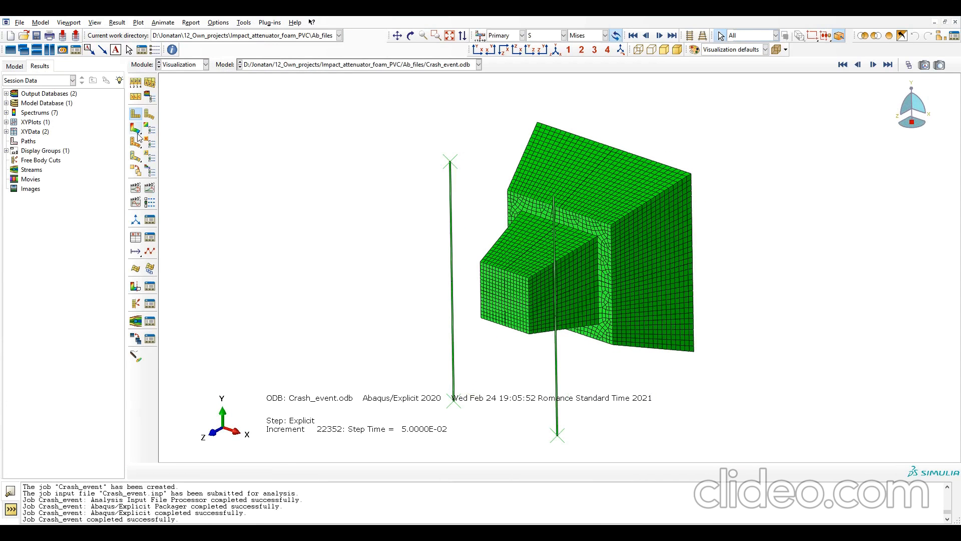
# Set the common plot options to display only feature edges on the model
pyautogui.click(140, 86)
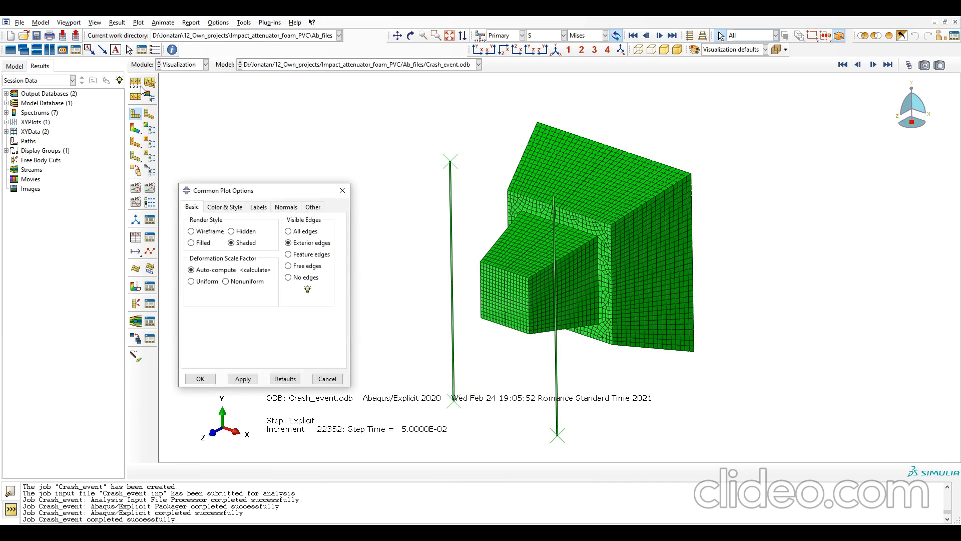
pyautogui.click(289, 254)
pyautogui.click(242, 379)
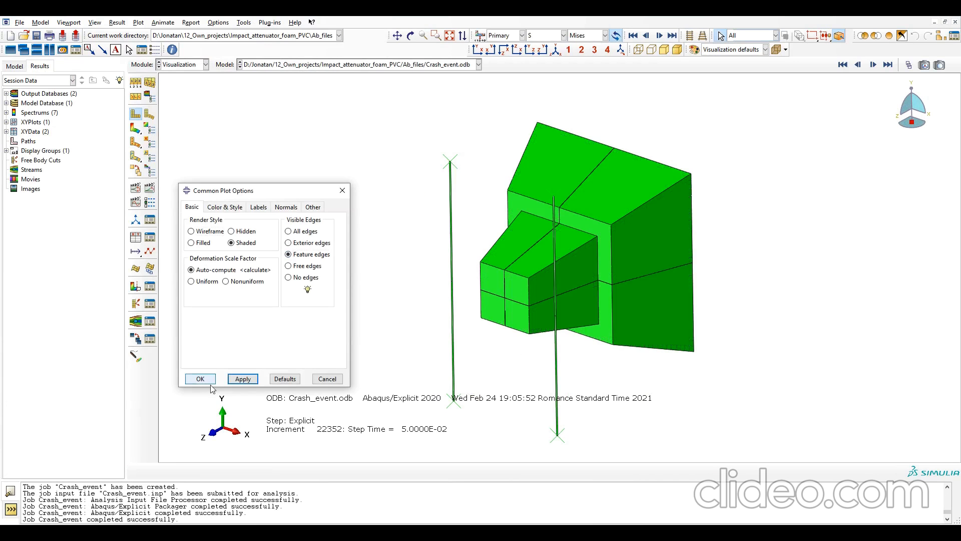
pyautogui.click(200, 379)
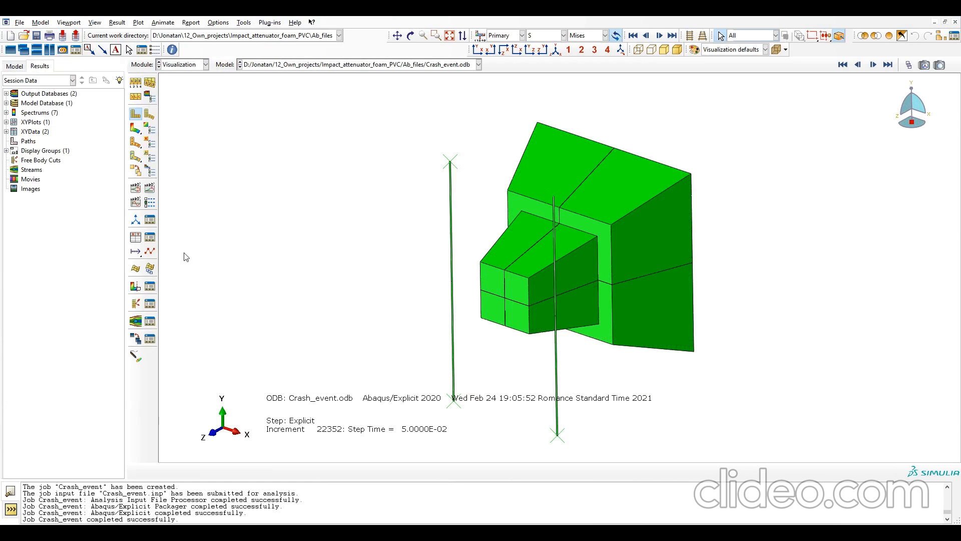
# Display the von Mises stress contours on the deformed shape, play the time-history animation of the impact and stop it
pyautogui.click(136, 129)
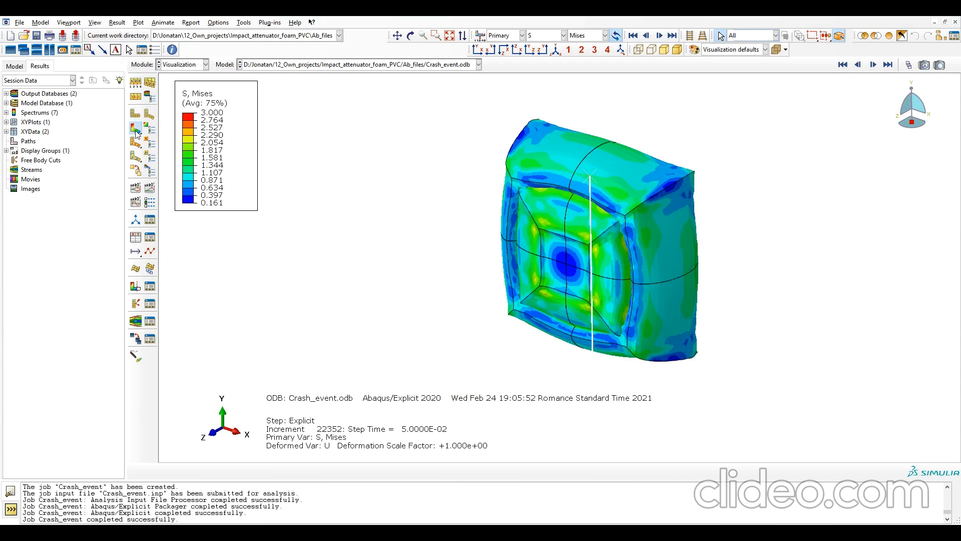
pyautogui.keyDown('ctrl'); pyautogui.keyDown('alt'); pyautogui.moveTo(511, 302); pyautogui.dragTo(519, 262); pyautogui.keyUp('alt'); pyautogui.keyUp('ctrl')
pyautogui.click(151, 191)
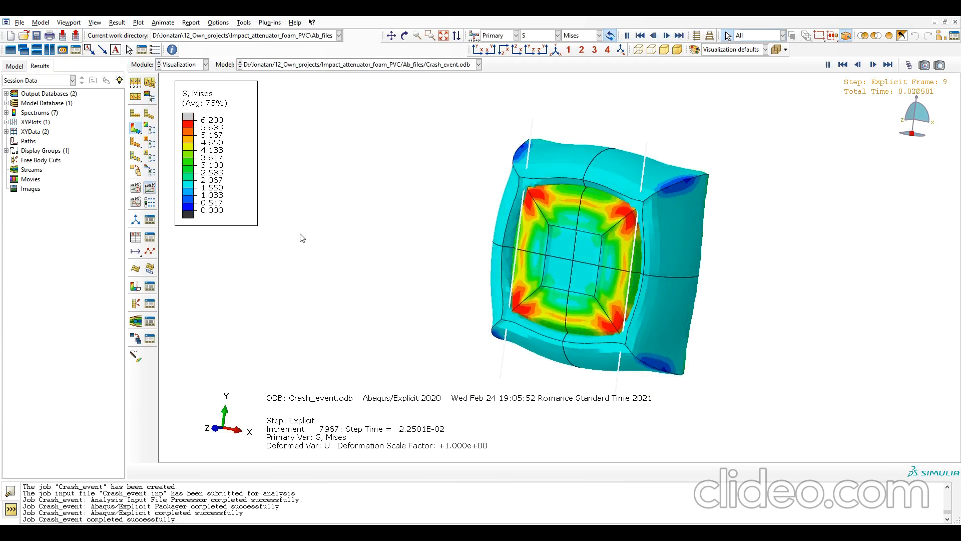
pyautogui.keyDown('ctrl'); pyautogui.keyDown('alt'); pyautogui.moveTo(599, 267); pyautogui.dragTo(609, 137); pyautogui.keyUp('alt'); pyautogui.keyUp('ctrl')
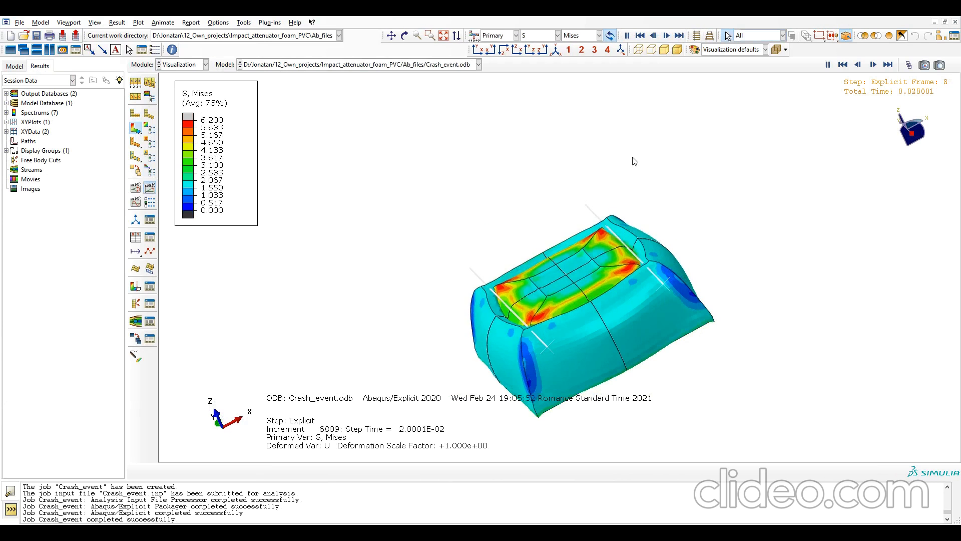
pyautogui.click(150, 188)
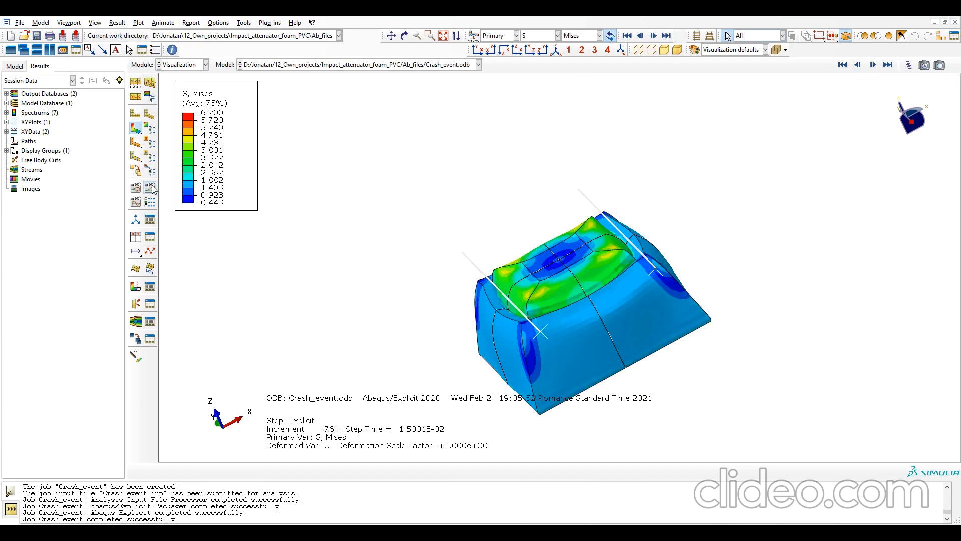
# Plot the whole-model internal energy (ALLIE) and kinetic energy (ALLKE) together from the ODB history output
pyautogui.click(135, 238)
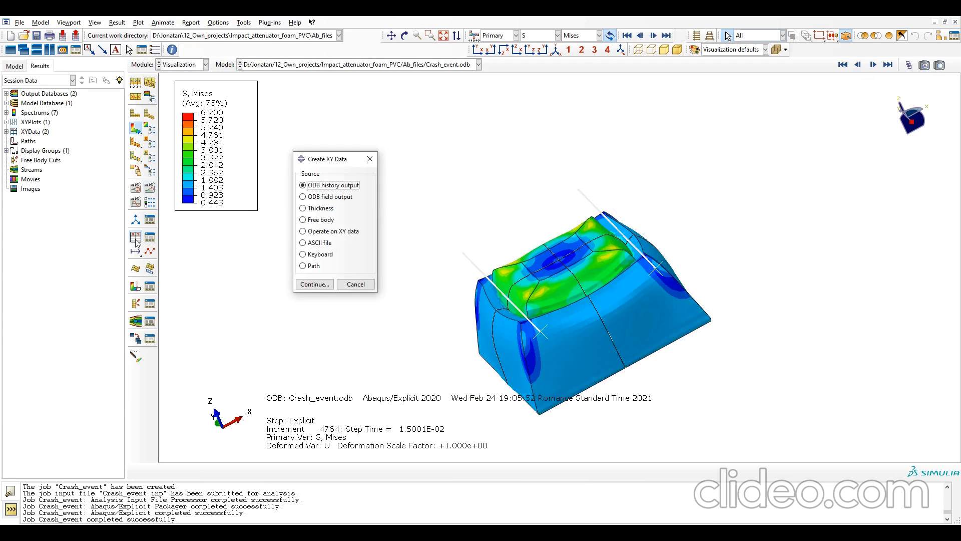
pyautogui.click(319, 286)
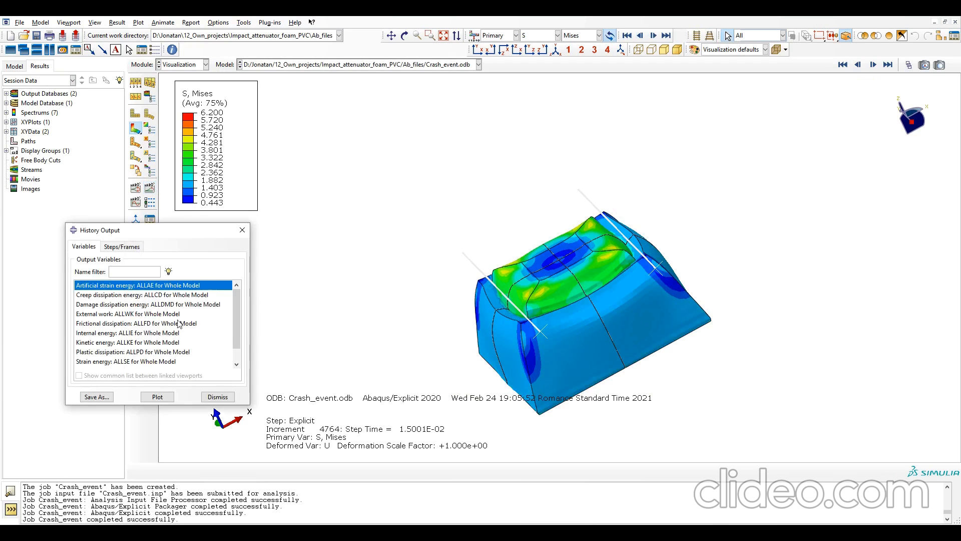
pyautogui.click(92, 332)
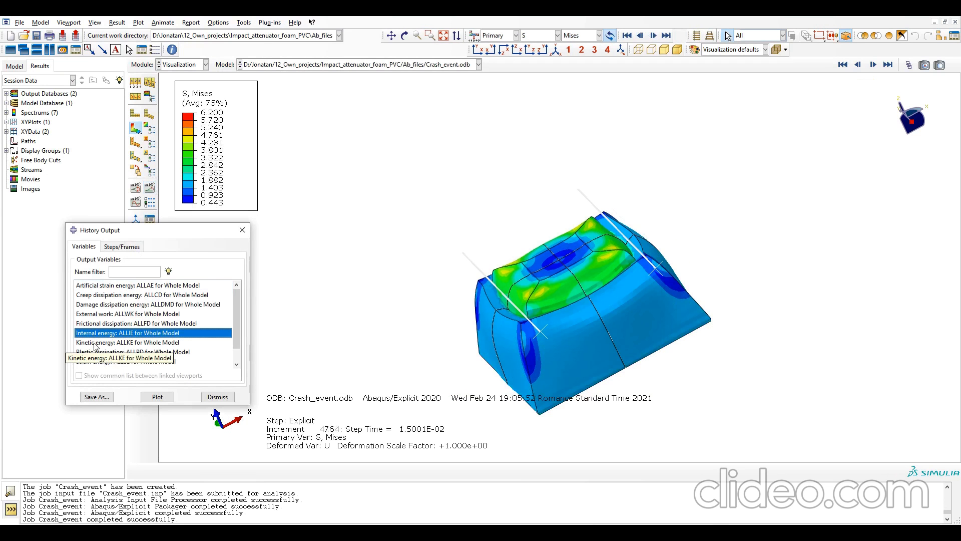
pyautogui.keyDown('ctrl'); pyautogui.click(96, 343); pyautogui.keyUp('ctrl')
pyautogui.click(158, 396)
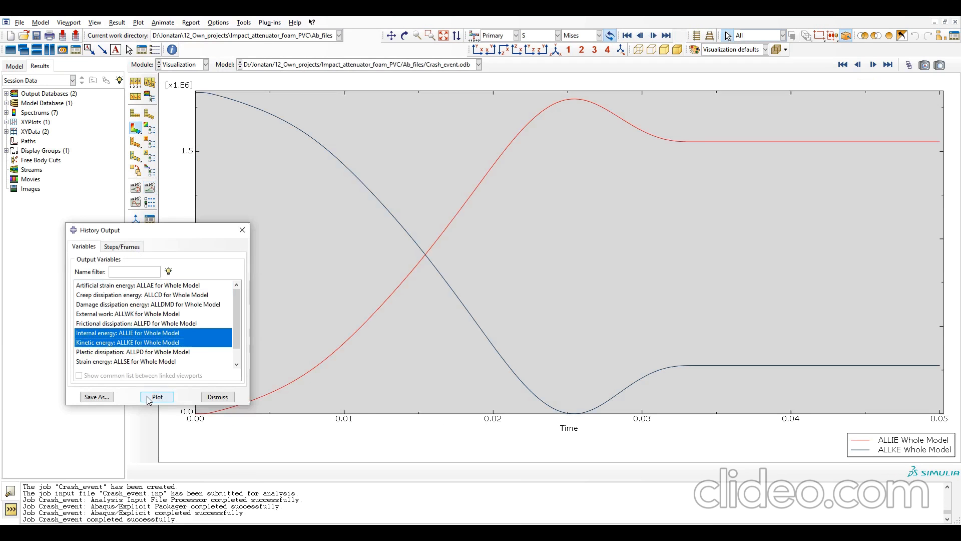
pyautogui.moveTo(197, 238); pyautogui.dragTo(89, 214)
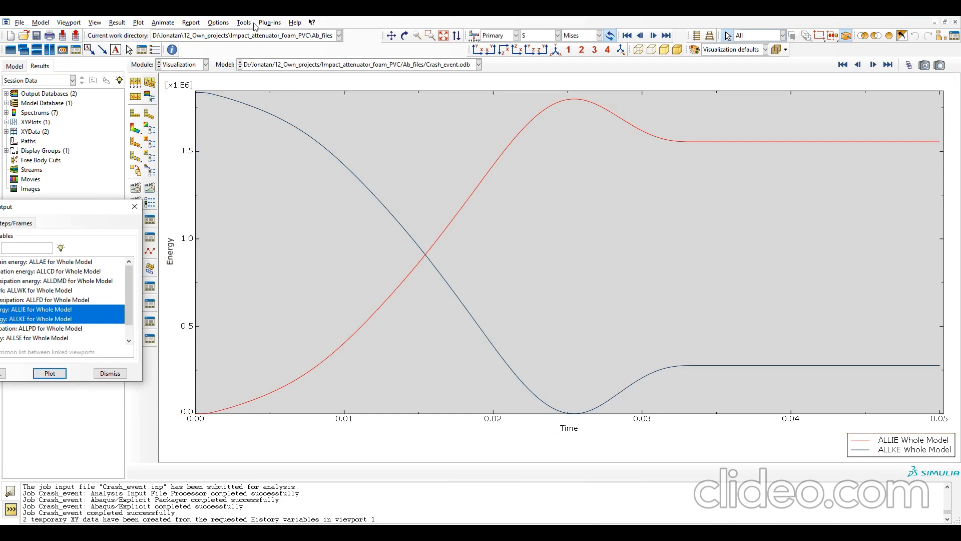
# Plot the whole-model strain energy (ALLSE) history and return to the stress contours on the deformed shape
pyautogui.moveTo(97, 210); pyautogui.dragTo(123, 176)
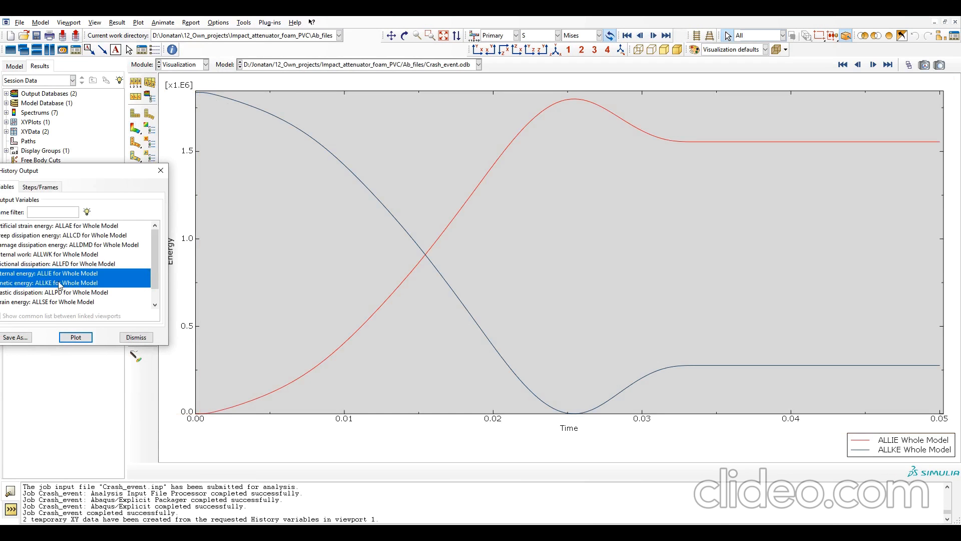
pyautogui.click(45, 302)
pyautogui.click(75, 337)
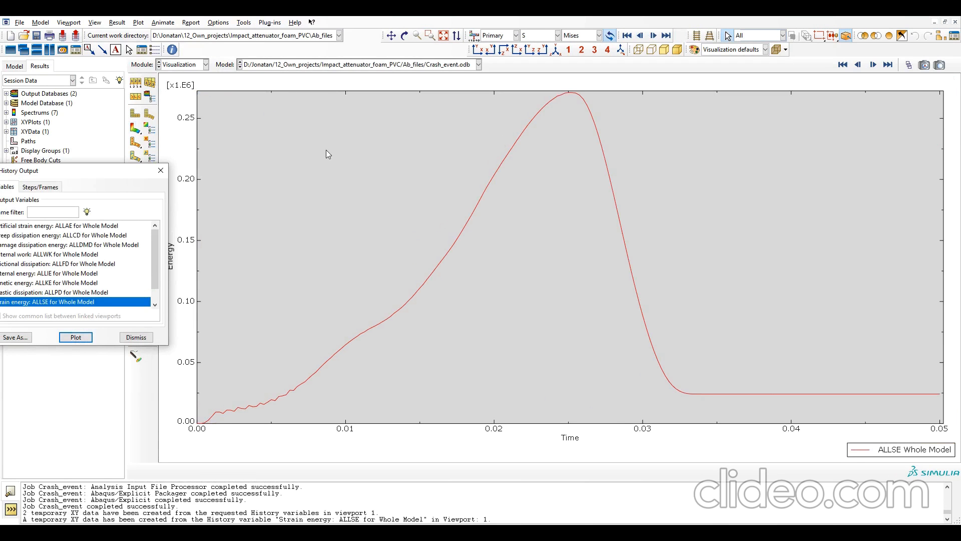
pyautogui.click(160, 170)
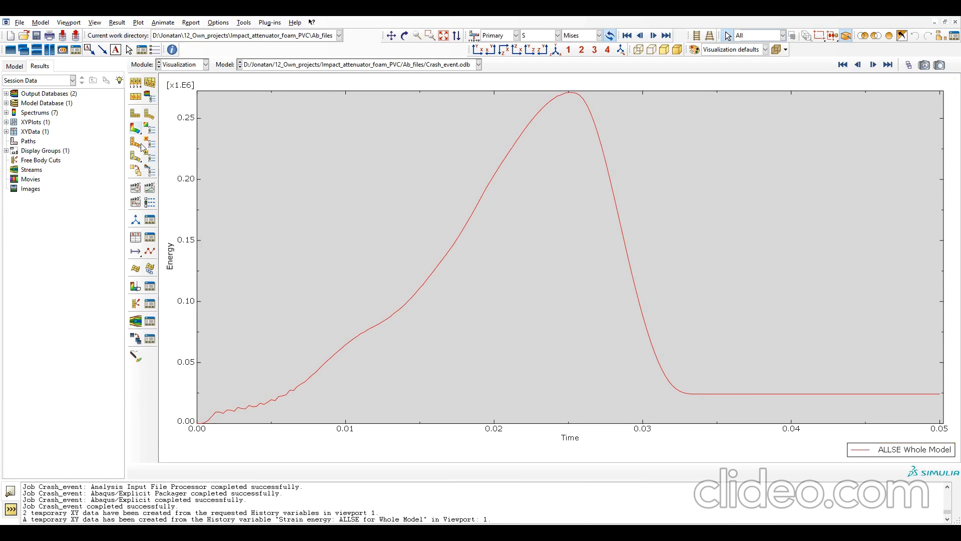
pyautogui.click(135, 129)
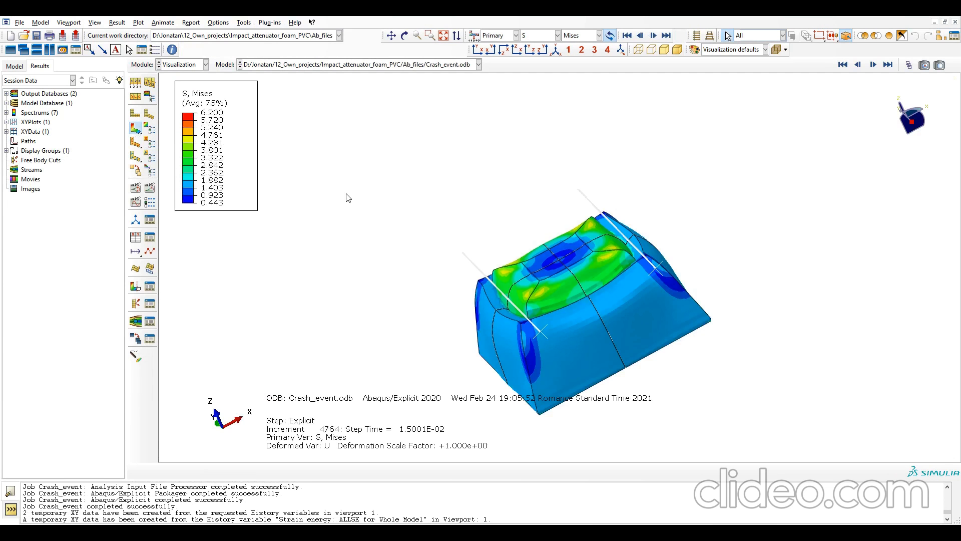